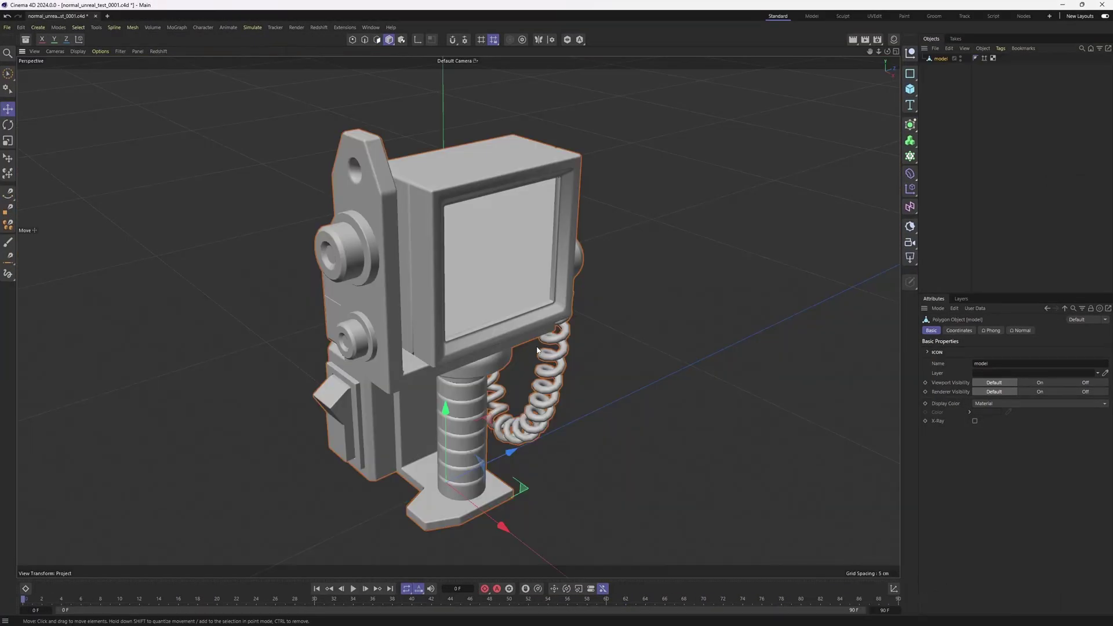
Step: Select all polygons of the model and inspect its polygon normals
{"action": "key", "text": "Return"}
{"action": "key", "text": "ctrl+a"}
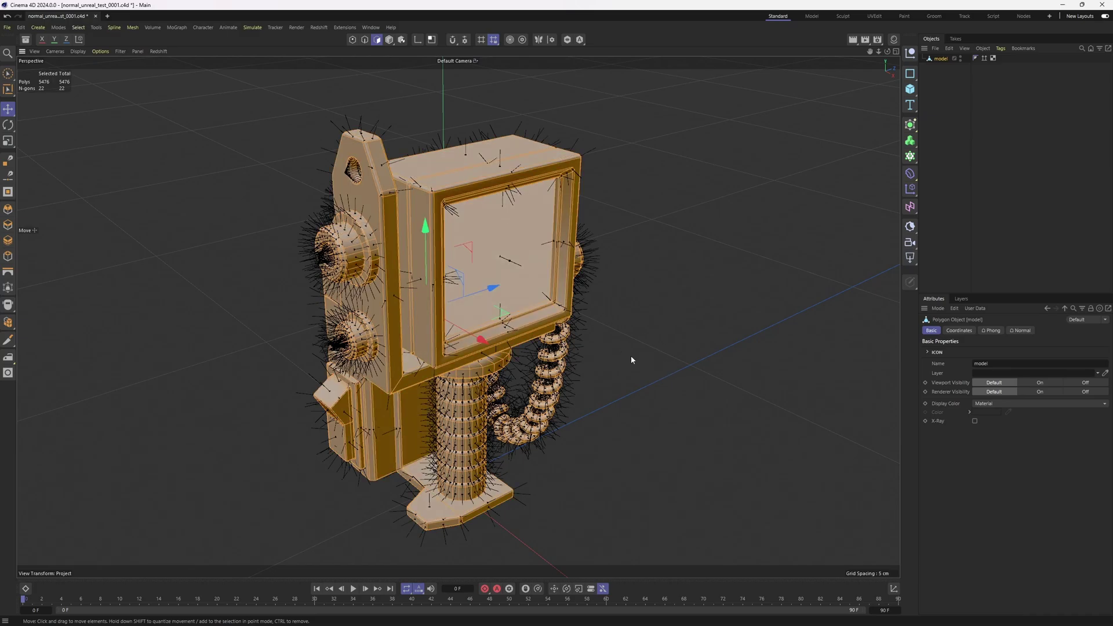
{"action": "left_click_drag", "start_coordinate": [631, 356], "coordinate": [517, 333], "text": "alt"}
{"action": "scroll", "coordinate": [471, 188], "scroll_direction": "up", "scroll_amount": 3}
{"action": "left_click_drag", "start_coordinate": [470, 189], "coordinate": [527, 270], "text": "alt"}
Step: Select the screen face and use Normal Editing to display polygon and vertex normals for selected elements only
{"action": "left_click", "coordinate": [485, 278]}
{"action": "right_click", "coordinate": [478, 308]}
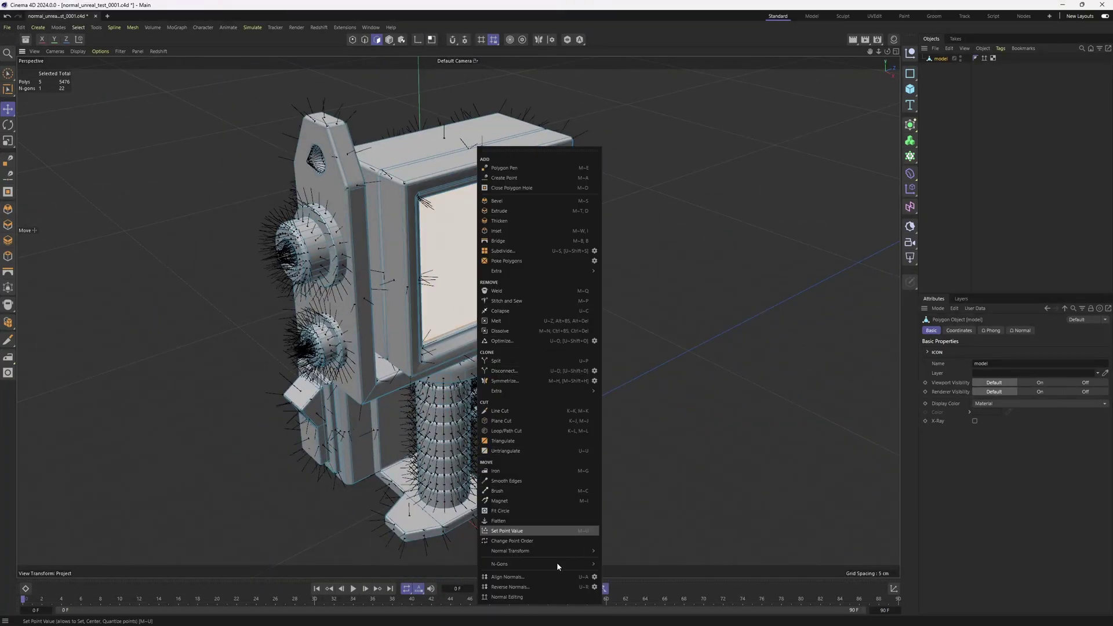
{"action": "left_click", "coordinate": [537, 597]}
{"action": "left_click_drag", "start_coordinate": [525, 458], "coordinate": [684, 319]}
{"action": "left_click_drag", "start_coordinate": [557, 377], "coordinate": [580, 440], "text": "alt"}
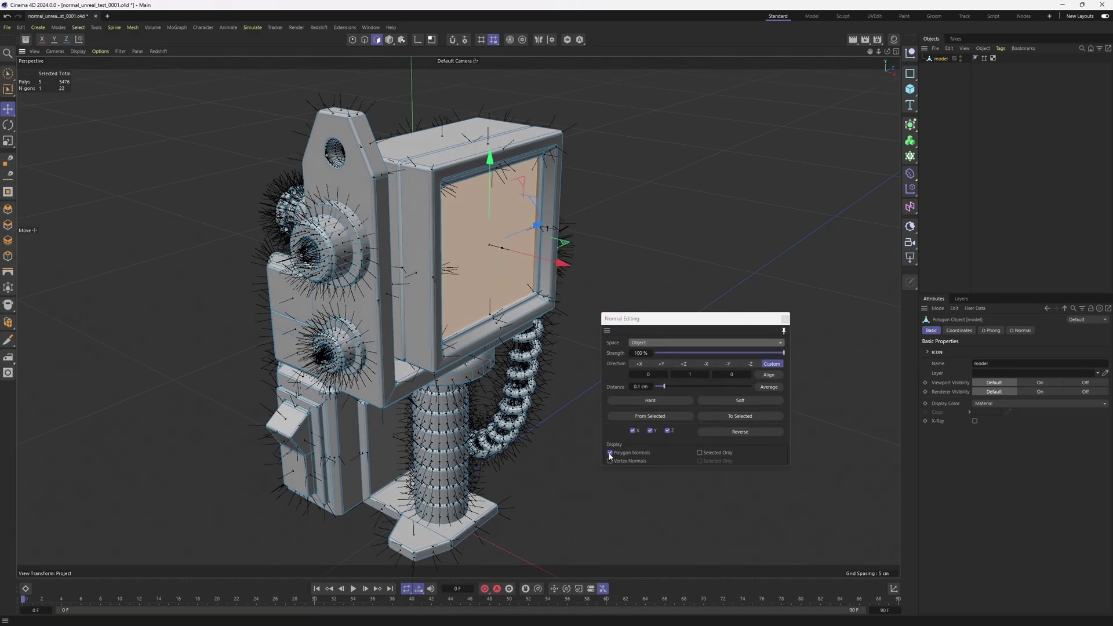
{"action": "left_click", "coordinate": [610, 461]}
{"action": "left_click", "coordinate": [699, 461]}
{"action": "left_click", "coordinate": [699, 453]}
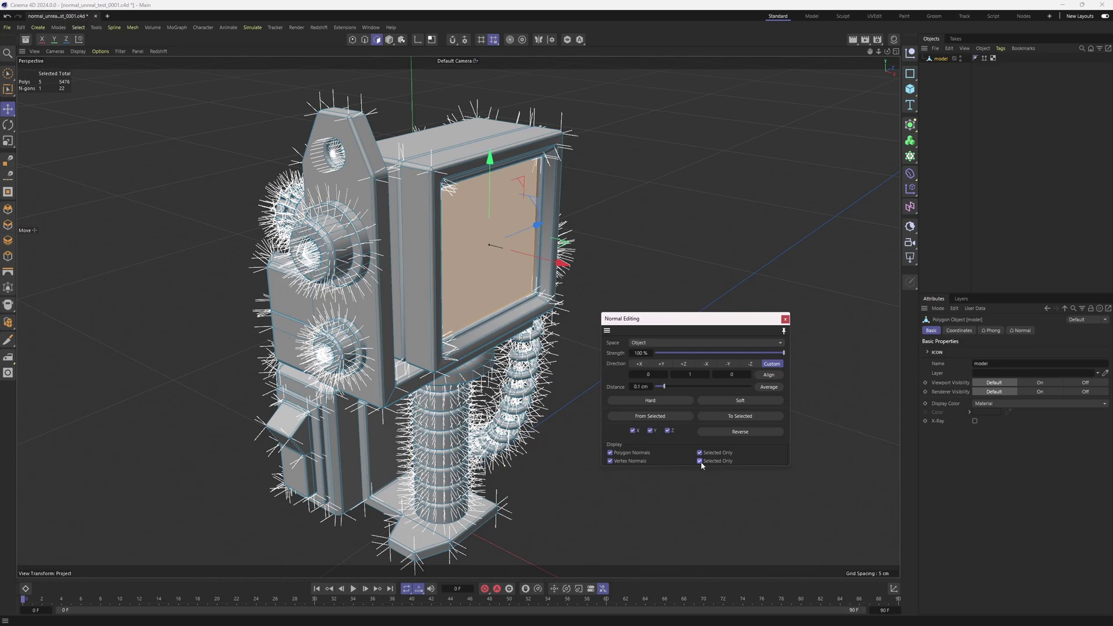
Step: Loop-select the polygons around the screen housing and examine their vertex normals up close
{"action": "key", "text": "u"}
{"action": "key", "text": "l"}
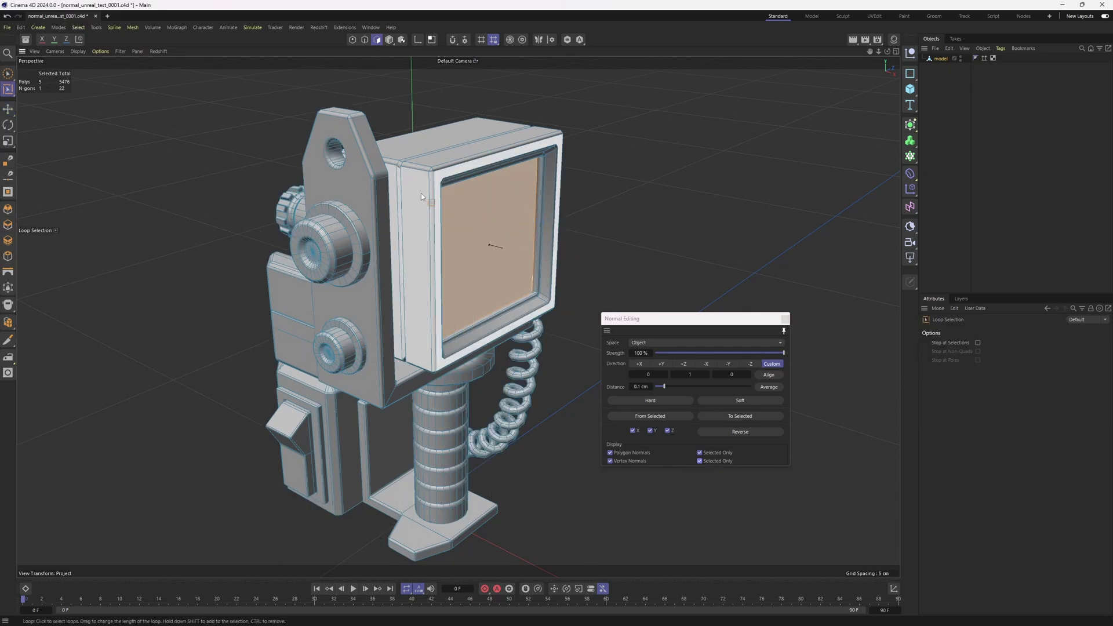
{"action": "left_click", "coordinate": [420, 194]}
{"action": "key", "text": "space"}
{"action": "scroll", "coordinate": [440, 157], "scroll_direction": "up", "scroll_amount": 4}
{"action": "scroll", "coordinate": [439, 156], "scroll_direction": "up", "scroll_amount": 4}
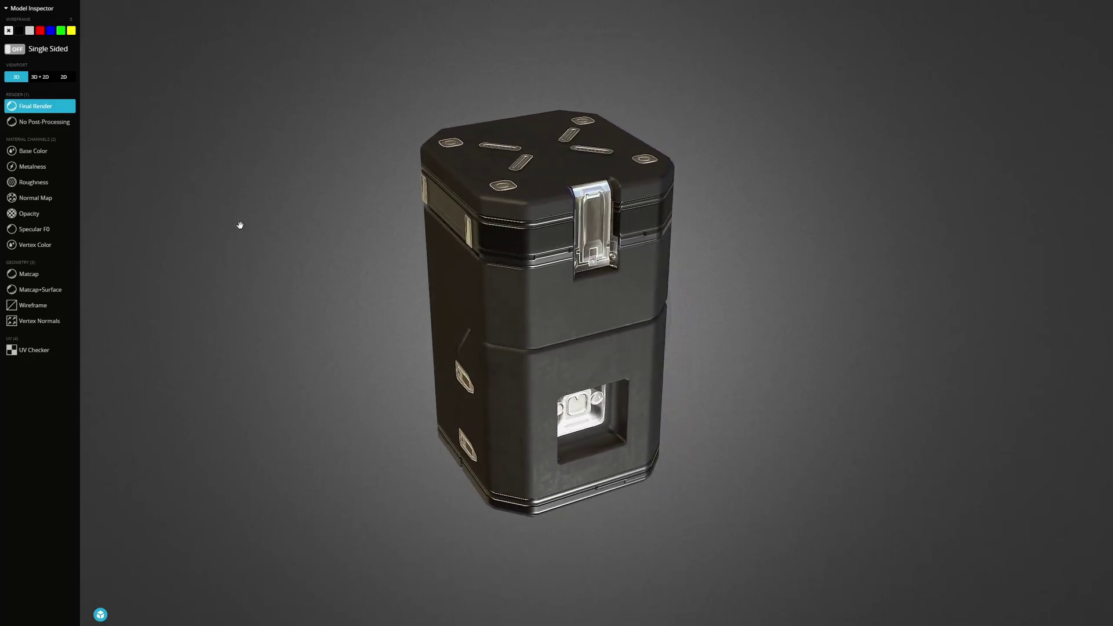
Step: In the Model Inspector, display the container model as Wireframe and view its topology
{"action": "left_click", "coordinate": [74, 305]}
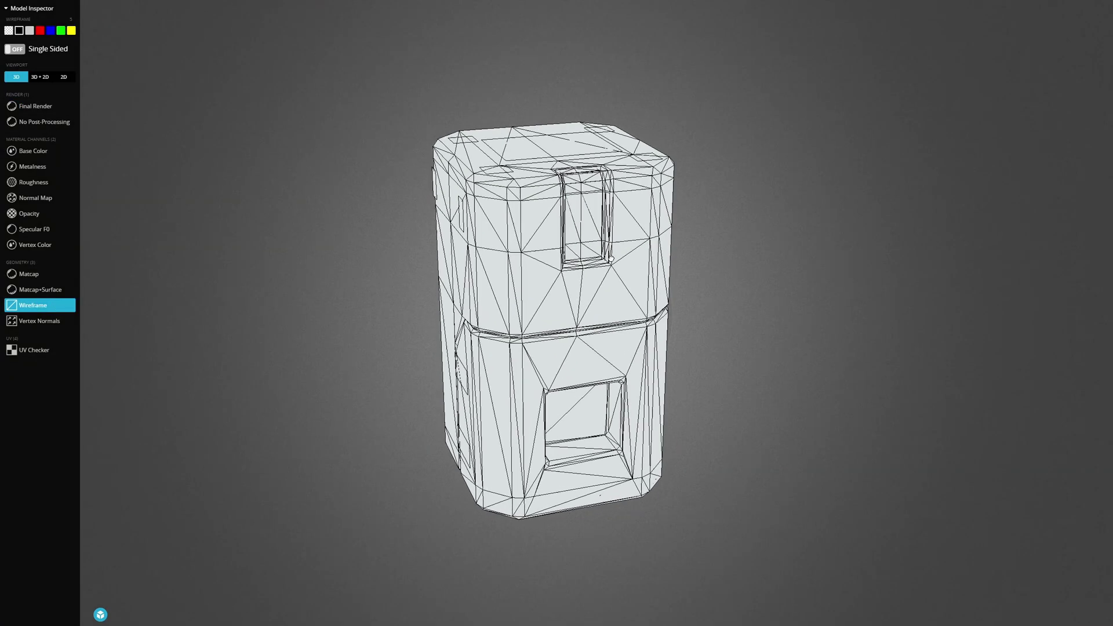
{"action": "left_click_drag", "start_coordinate": [565, 260], "coordinate": [574, 209]}
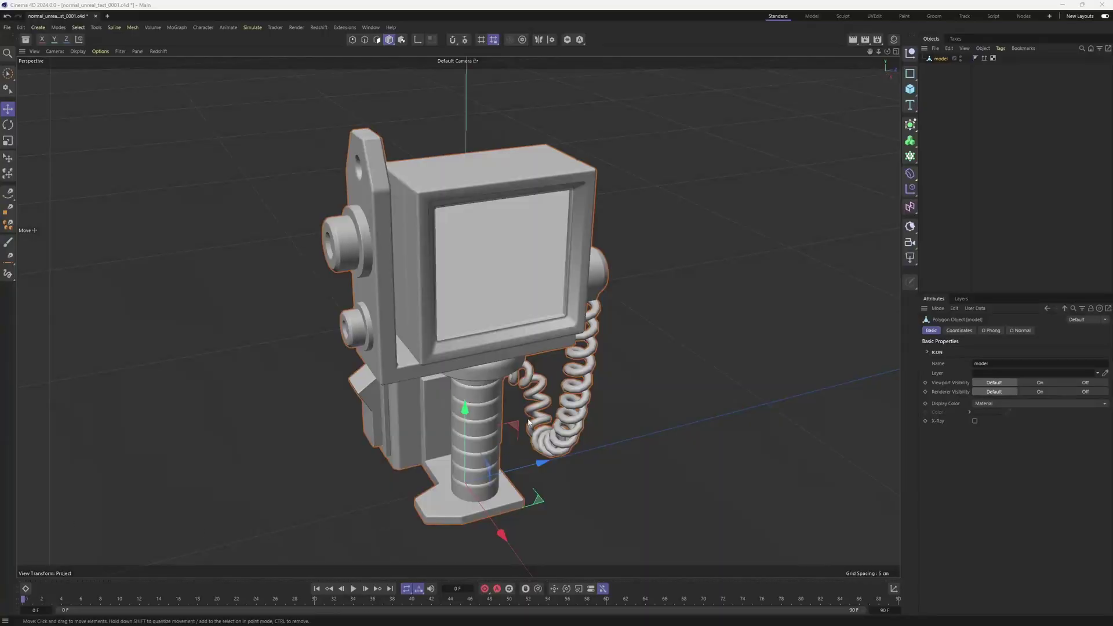
Step: Switch back to Cinema 4D, select all polygons of the model and inspect the normals up close
{"action": "mouse_move", "coordinate": [603, 372]}
{"action": "left_mouse_down", "text": "alt"}
{"action": "mouse_move", "coordinate": [398, 367]}
{"action": "mouse_move", "coordinate": [519, 363]}
{"action": "mouse_move", "coordinate": [514, 340]}
{"action": "left_mouse_up", "text": "alt"}
{"action": "key", "text": "Return"}
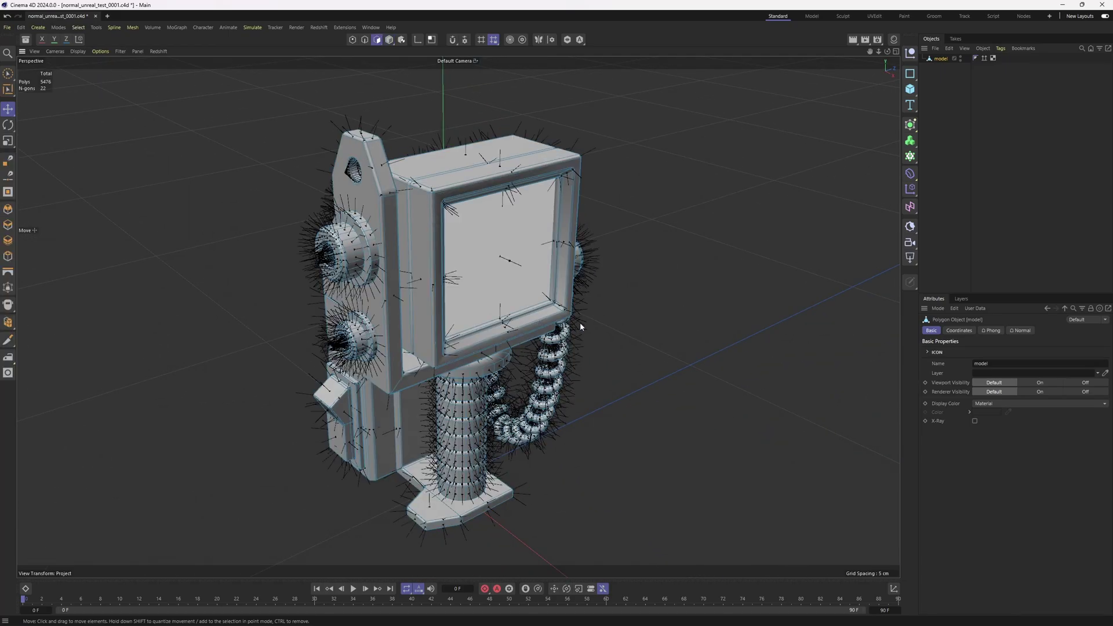
{"action": "key", "text": "ctrl+a"}
{"action": "left_click_drag", "start_coordinate": [571, 174], "coordinate": [373, 172], "text": "alt"}
{"action": "scroll", "coordinate": [473, 186], "scroll_direction": "up", "scroll_amount": 3}
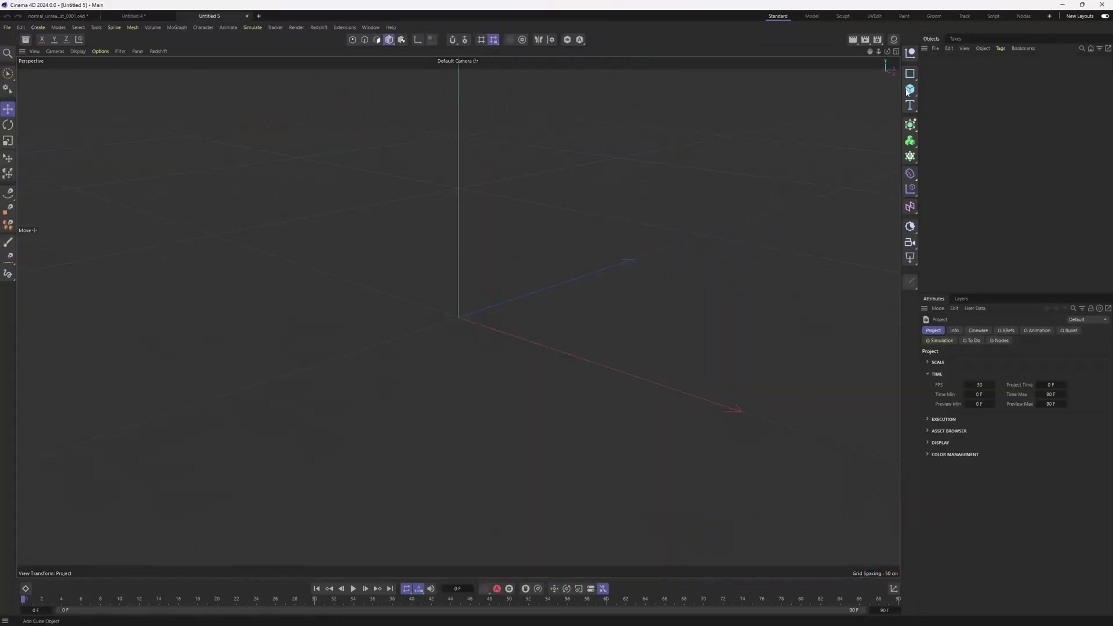
Step: Add a cube in the new scene and make it editable with all its edges selected
{"action": "left_click", "coordinate": [910, 89]}
{"action": "scroll", "coordinate": [553, 294], "scroll_direction": "up", "scroll_amount": 3}
{"action": "key", "text": "c"}
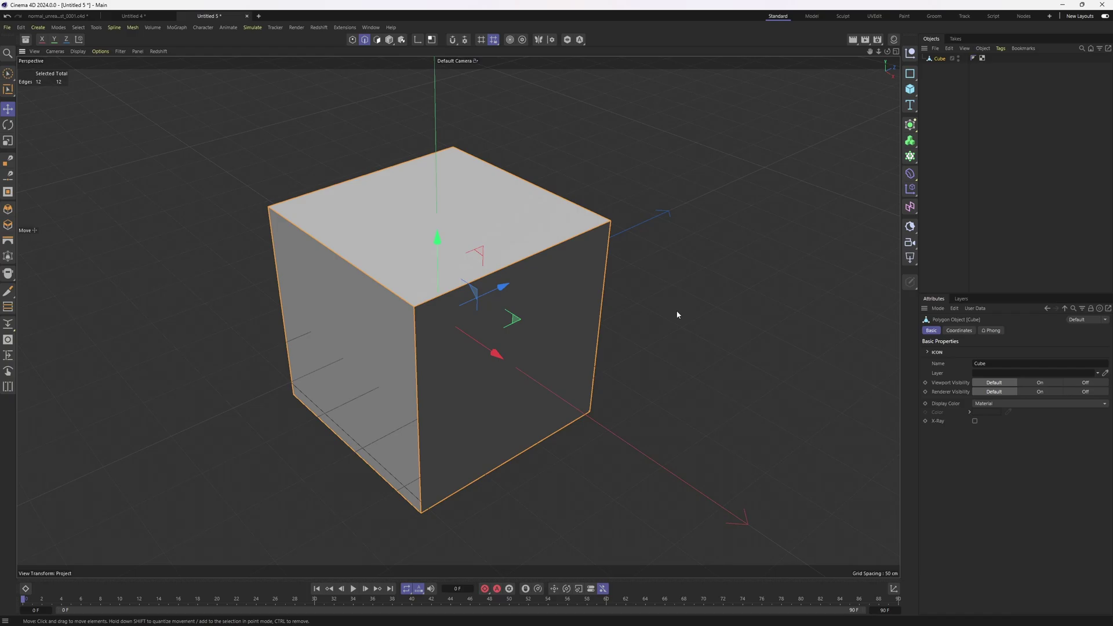
Step: Bevel all twelve edges of the cube with a Chamfer bevel
{"action": "key", "text": "m"}
{"action": "key", "text": "s"}
{"action": "left_click_drag", "start_coordinate": [674, 311], "coordinate": [710, 311]}
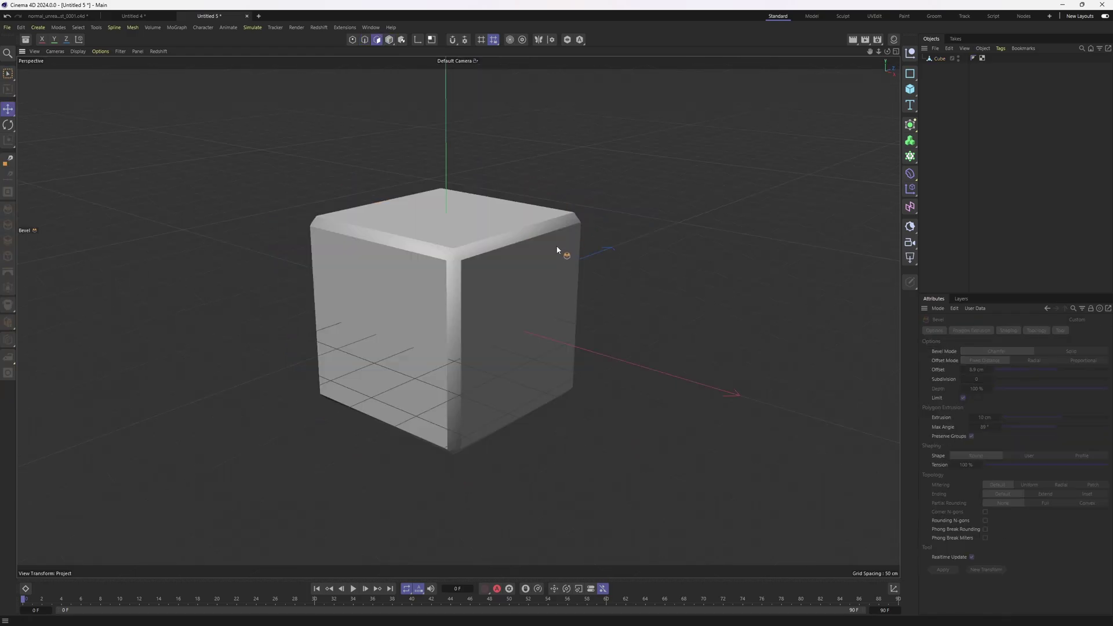
{"action": "key", "text": "e"}
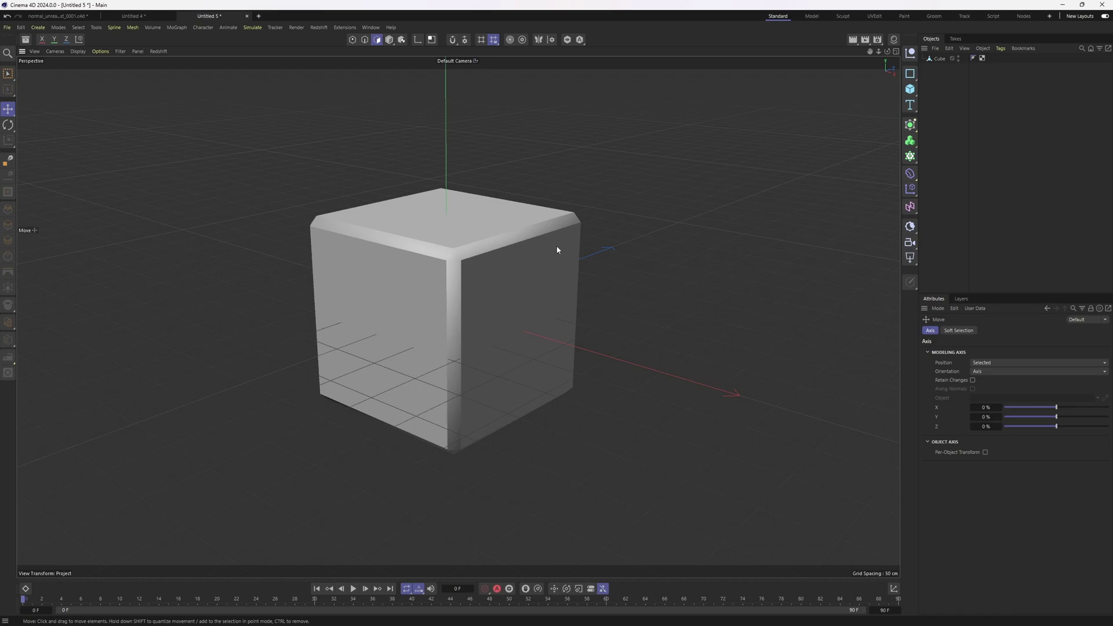
{"action": "left_click_drag", "start_coordinate": [544, 251], "coordinate": [507, 276], "text": "alt"}
{"action": "scroll", "coordinate": [505, 288], "scroll_direction": "up", "scroll_amount": 2}
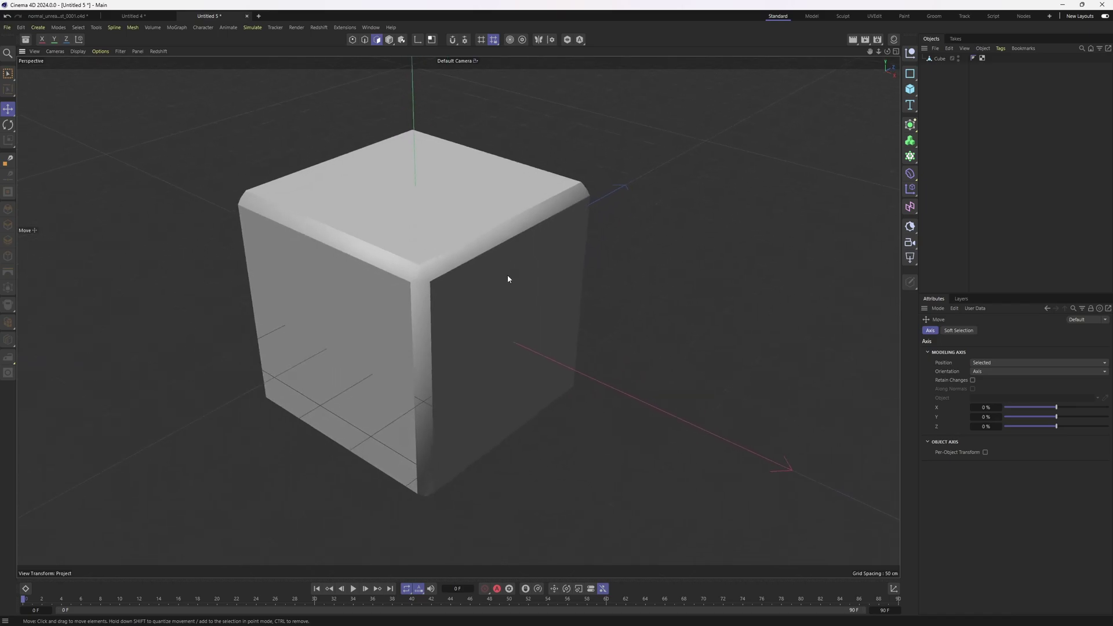
Step: Select the six main faces of the beveled cube, leaving the bevel polygons unselected
{"action": "left_click", "coordinate": [509, 278]}
{"action": "key", "text": "Return"}
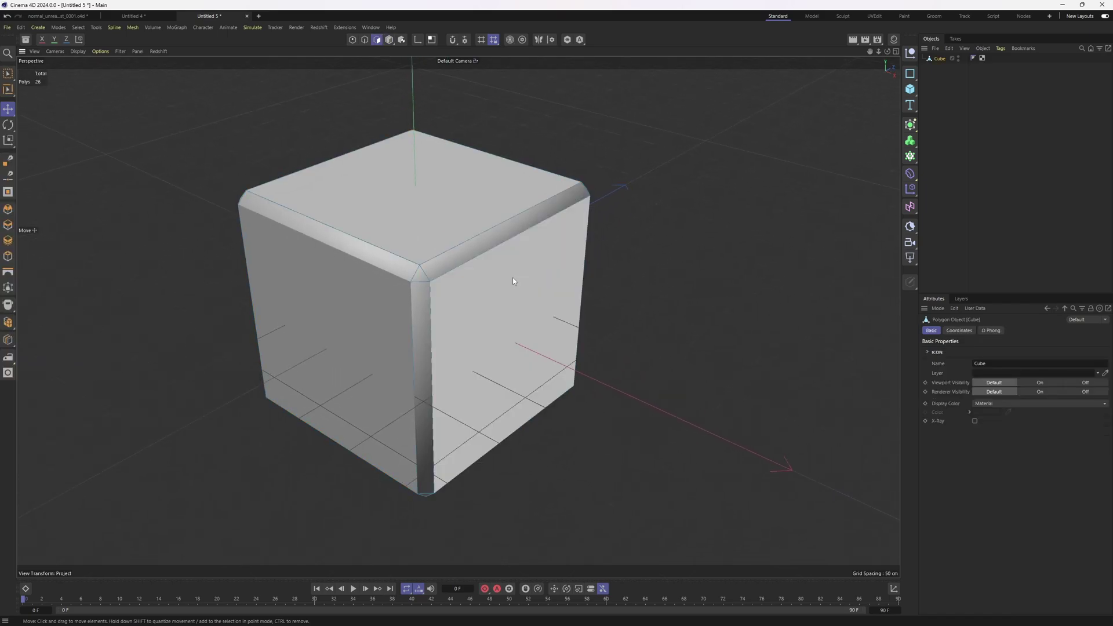
{"action": "left_click", "coordinate": [513, 278]}
{"action": "left_click", "coordinate": [438, 213], "text": "shift"}
{"action": "left_click", "coordinate": [377, 284], "text": "shift"}
{"action": "middle_click_drag", "start_coordinate": [522, 253], "coordinate": [382, 253], "text": "alt"}
{"action": "left_click_drag", "start_coordinate": [394, 259], "coordinate": [250, 261], "text": "alt"}
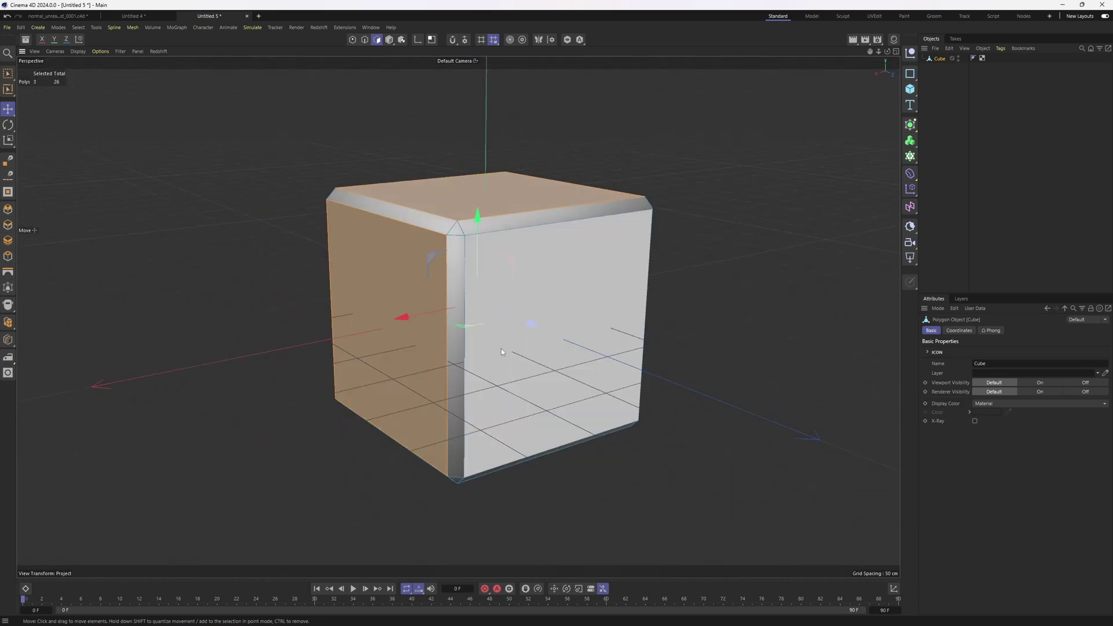
{"action": "left_click", "coordinate": [501, 349], "text": "shift"}
{"action": "middle_click_drag", "start_coordinate": [635, 332], "coordinate": [405, 294], "text": "alt"}
{"action": "left_click_drag", "start_coordinate": [405, 294], "coordinate": [272, 273], "text": "alt"}
{"action": "left_click", "coordinate": [531, 329], "text": "shift"}
{"action": "left_click_drag", "start_coordinate": [532, 330], "coordinate": [311, 232], "text": "alt"}
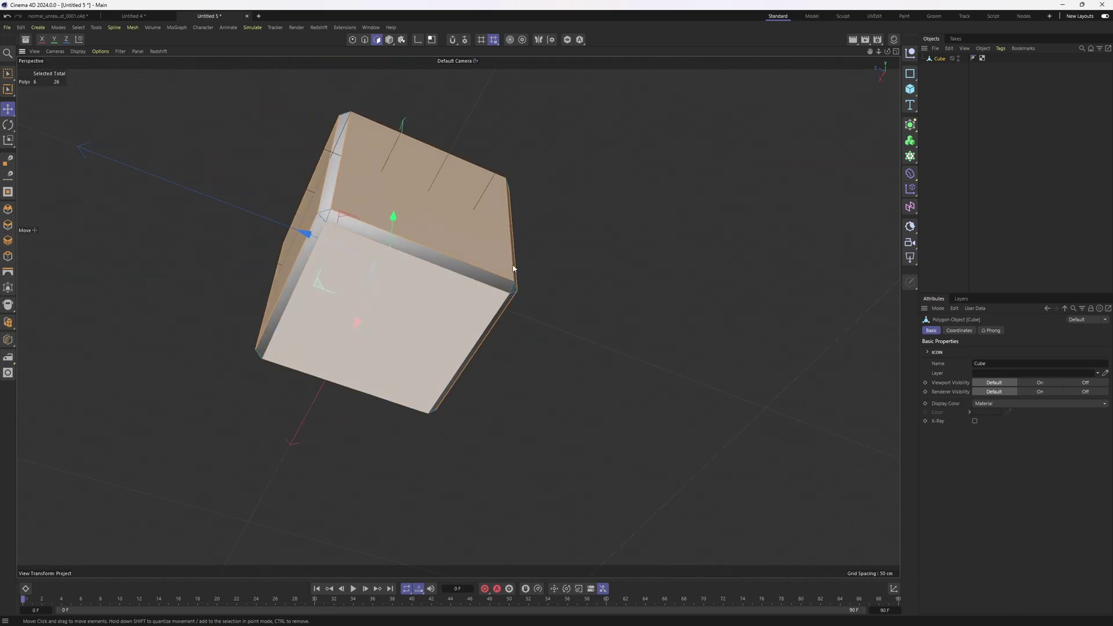
{"action": "left_click", "coordinate": [316, 283], "text": "shift"}
{"action": "left_click_drag", "start_coordinate": [316, 283], "coordinate": [315, 370], "text": "alt"}
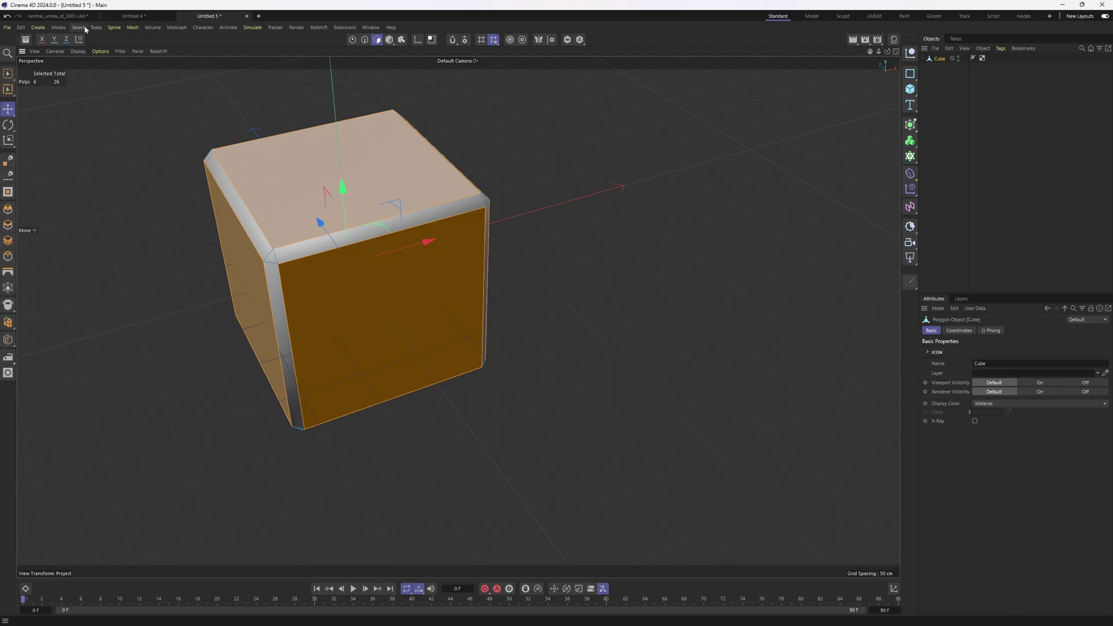
Step: Apply From Selected in Normal Editing so the cube's bevels take their normals from the six selected faces
{"action": "right_click", "coordinate": [436, 334]}
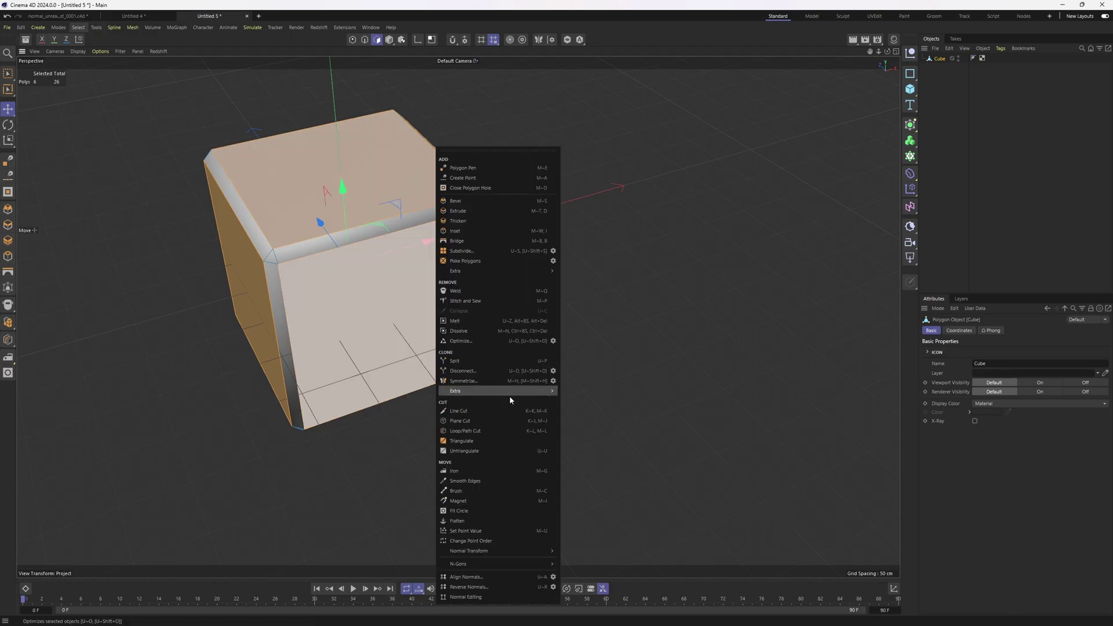
{"action": "left_click", "coordinate": [474, 597]}
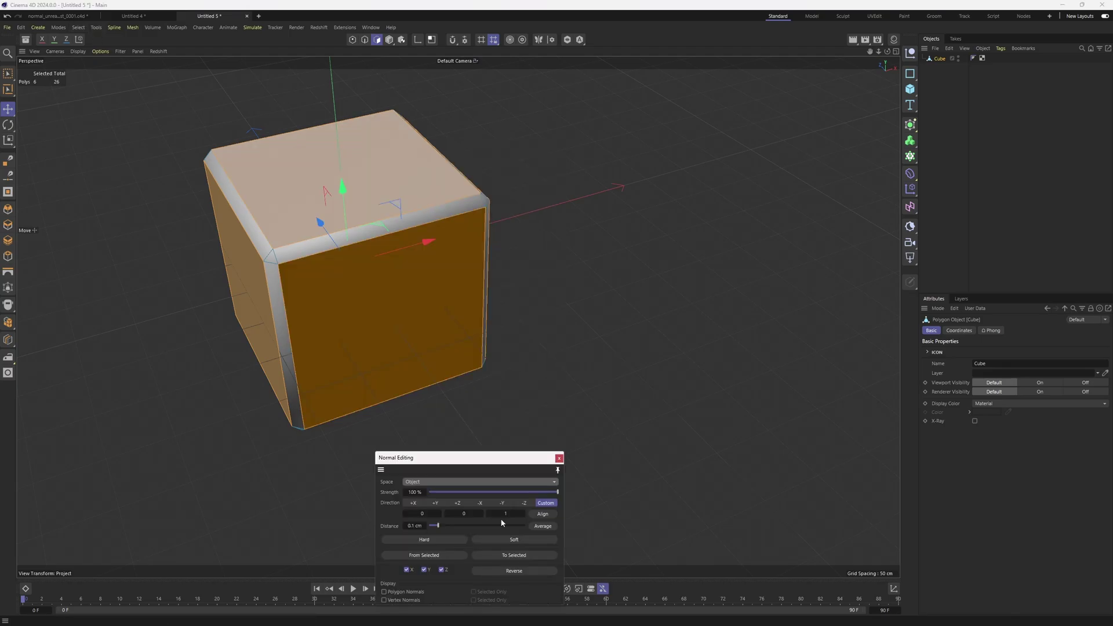
{"action": "left_click_drag", "start_coordinate": [488, 464], "coordinate": [657, 314]}
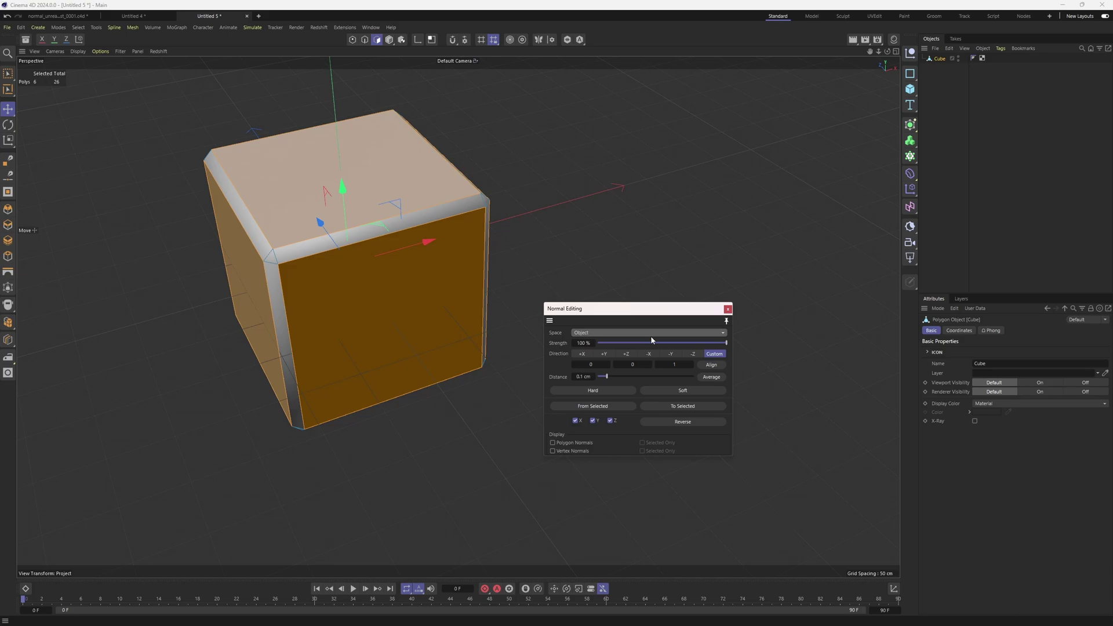
{"action": "left_click", "coordinate": [588, 408]}
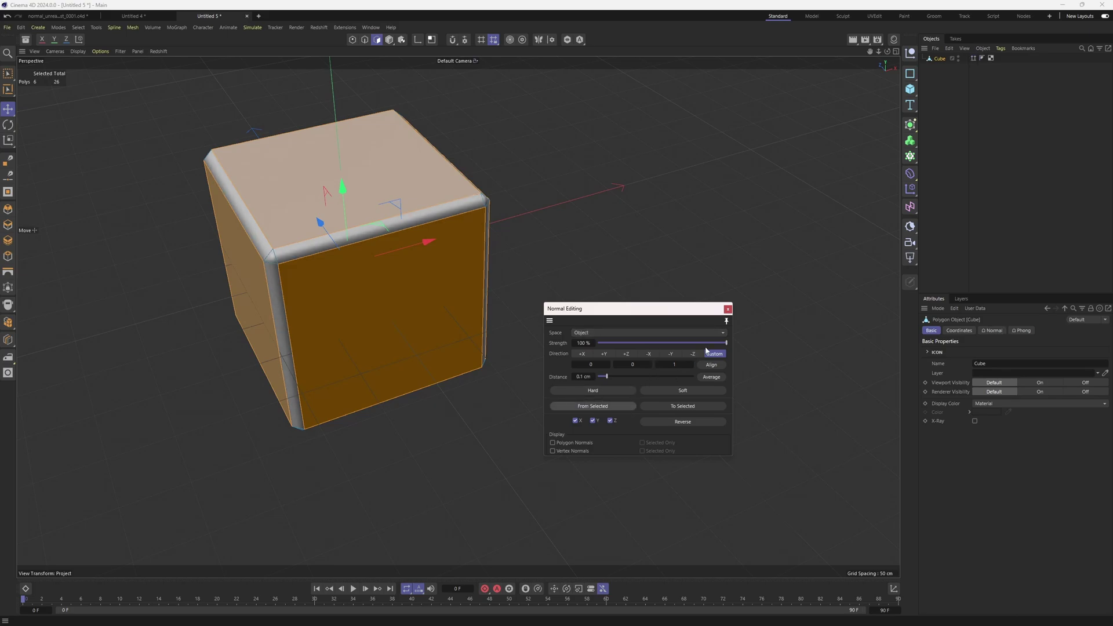
{"action": "left_click", "coordinate": [727, 309]}
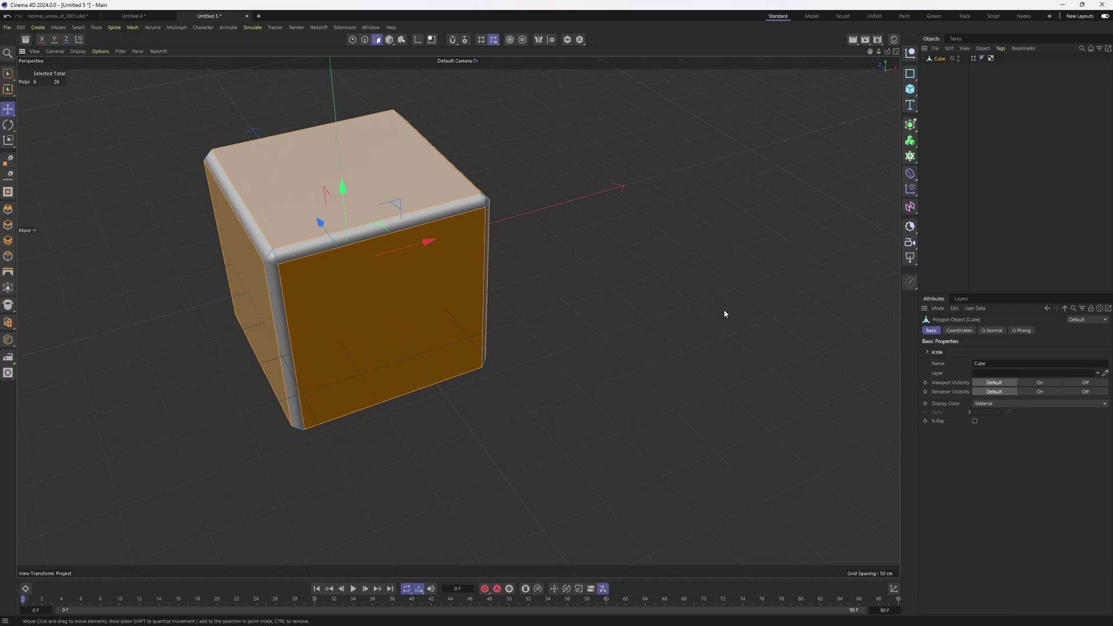
Step: Review the cube's shading, undo the normal edit and return to model mode
{"action": "left_click", "coordinate": [973, 186]}
{"action": "left_click_drag", "start_coordinate": [457, 318], "coordinate": [500, 342], "text": "alt"}
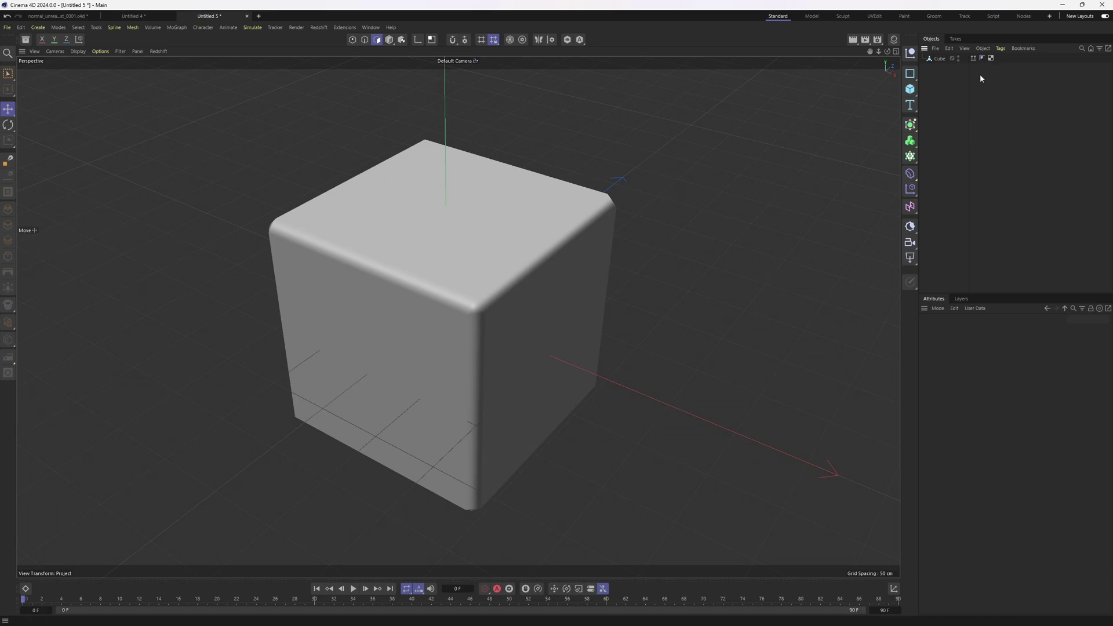
{"action": "left_click", "coordinate": [950, 61]}
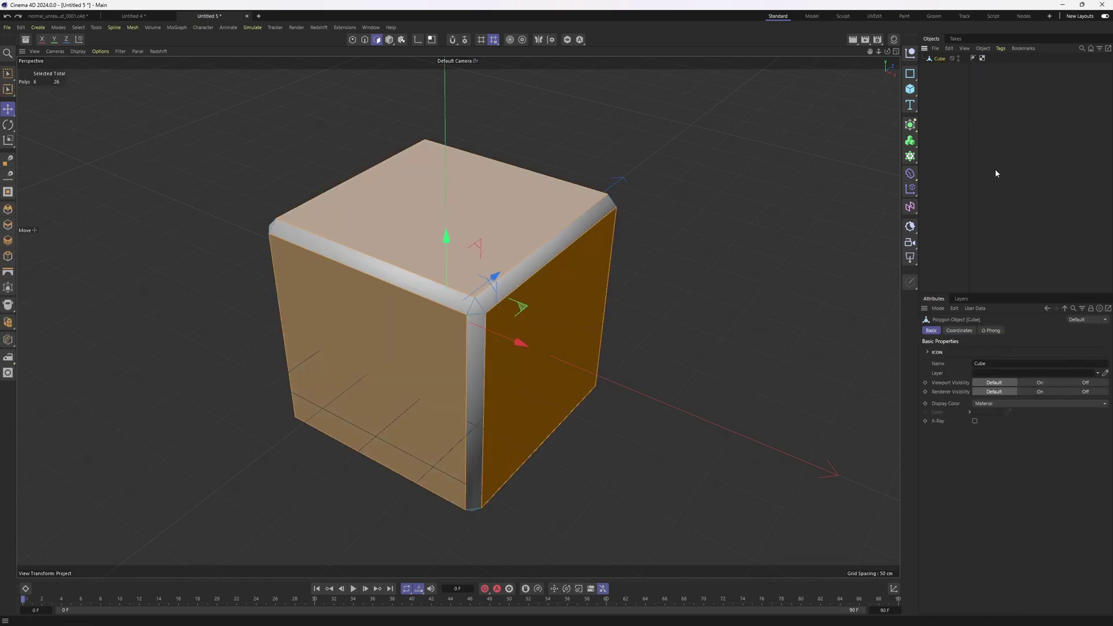
{"action": "key", "text": "Return"}
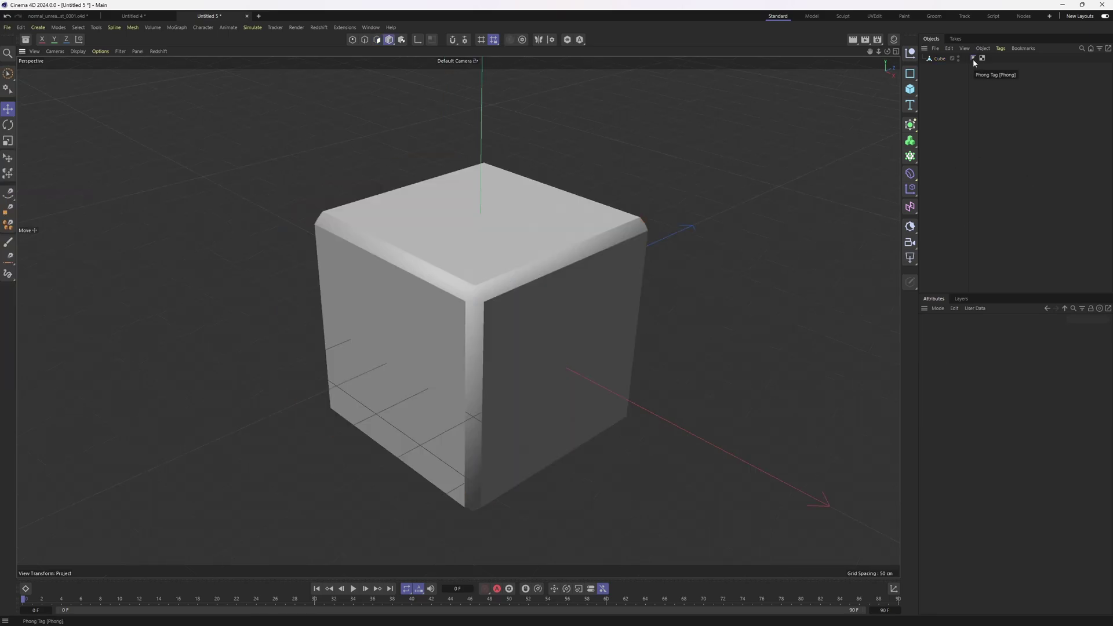
Step: Set the cube's Phong tag Style to Angle and Area Weighted and raise its Phong Angle
{"action": "left_click", "coordinate": [1002, 378]}
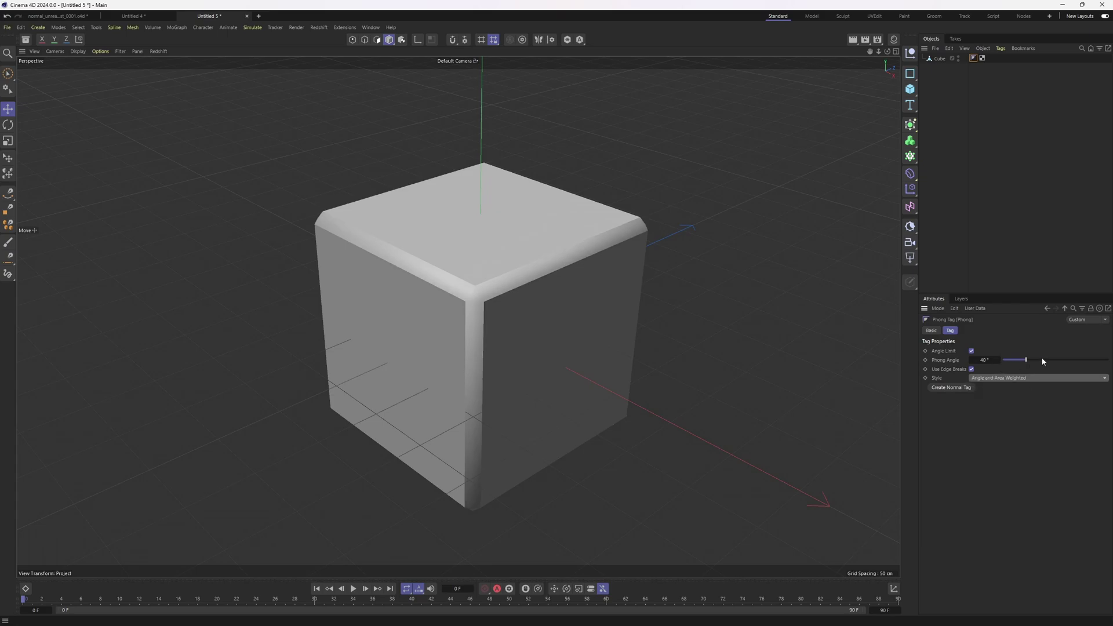
{"action": "left_click", "coordinate": [1066, 360]}
{"action": "left_click_drag", "start_coordinate": [657, 293], "coordinate": [587, 350], "text": "alt"}
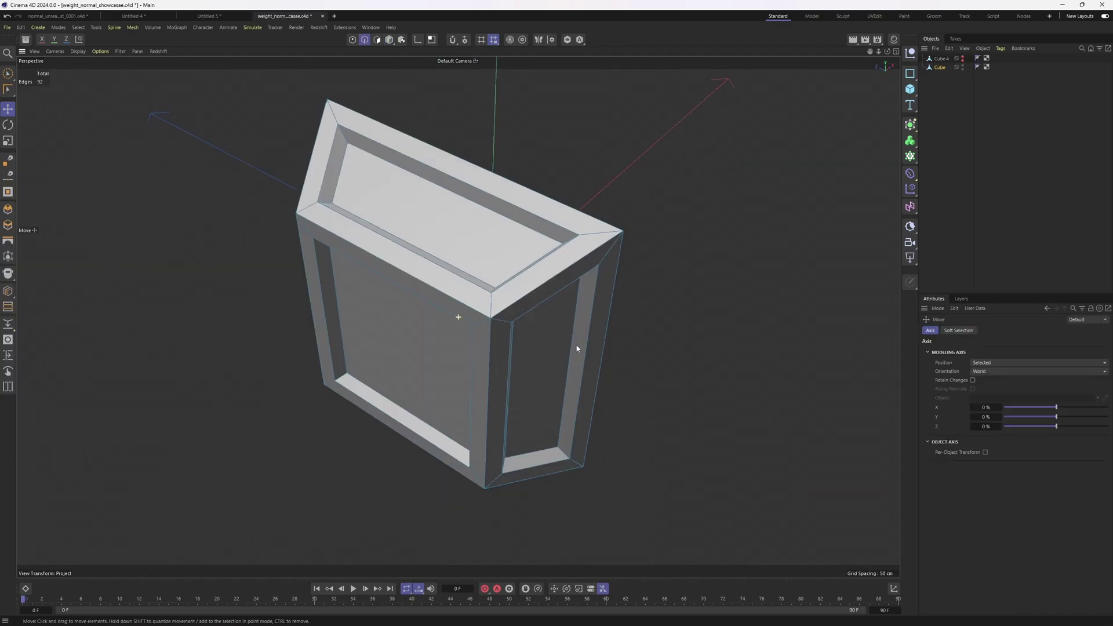
Step: Select all Phong break edges of the paneled Cube using a 20° Phong angle
{"action": "mouse_move", "coordinate": [577, 348]}
{"action": "left_mouse_down", "text": "alt"}
{"action": "mouse_move", "coordinate": [547, 308]}
{"action": "mouse_move", "coordinate": [563, 334]}
{"action": "left_mouse_up", "text": "alt"}
{"action": "key", "text": "u"}
{"action": "key", "text": "n"}
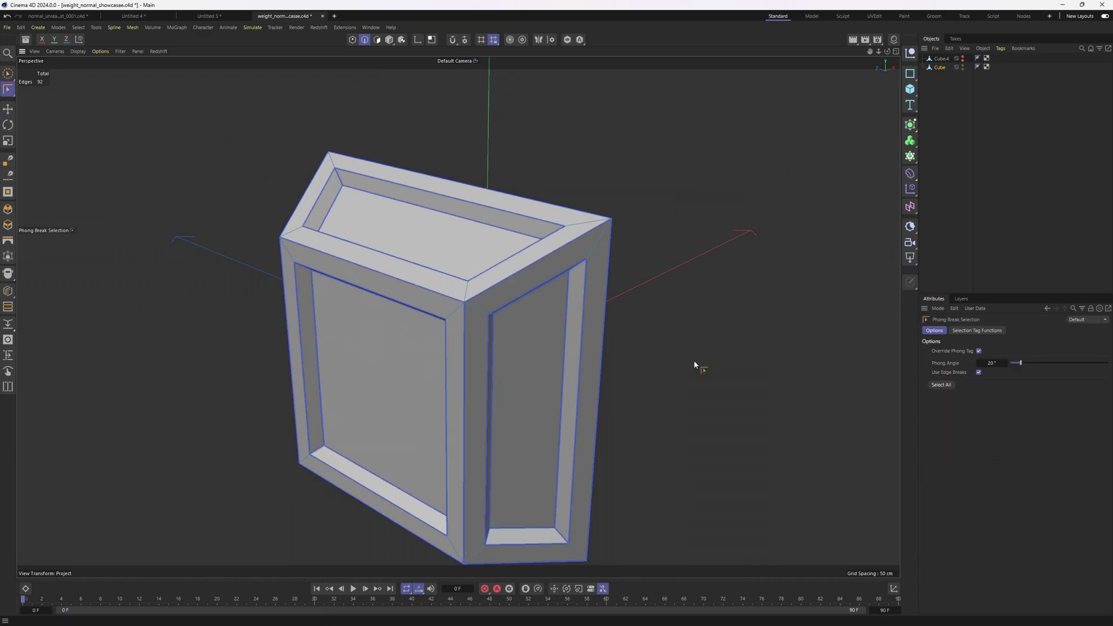
{"action": "mouse_move", "coordinate": [698, 333]}
{"action": "left_mouse_down", "text": "alt"}
{"action": "mouse_move", "coordinate": [659, 380]}
{"action": "mouse_move", "coordinate": [699, 334]}
{"action": "left_mouse_up", "text": "alt"}
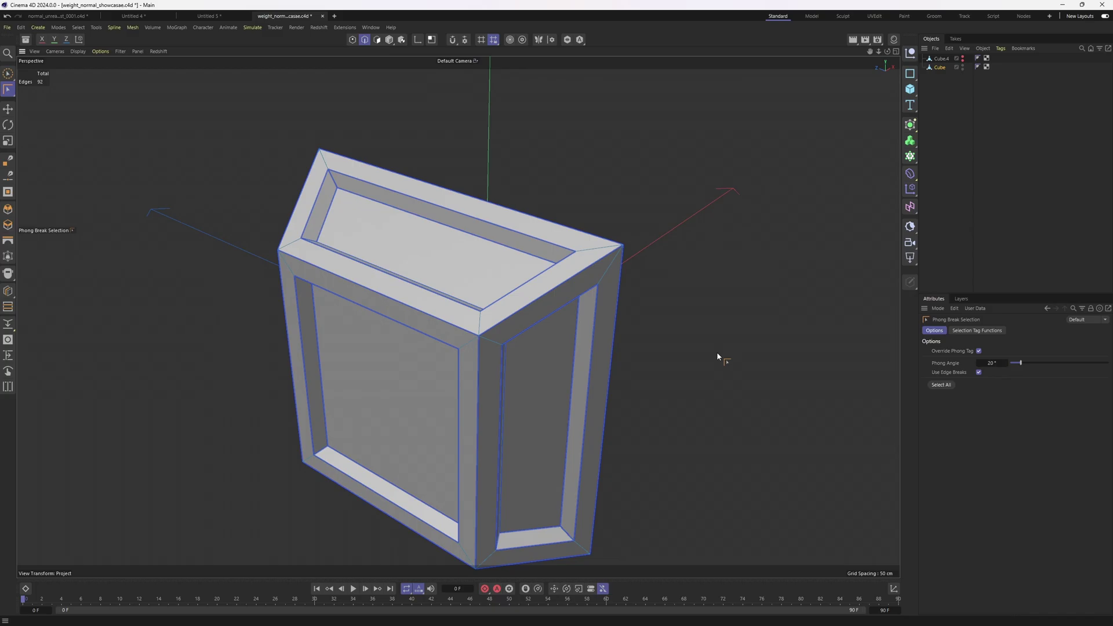
{"action": "key", "text": "m"}
{"action": "key", "text": "s"}
{"action": "scroll", "coordinate": [618, 280], "scroll_direction": "up", "scroll_amount": 1}
{"action": "right_click_drag", "start_coordinate": [618, 280], "coordinate": [679, 328], "text": "alt"}
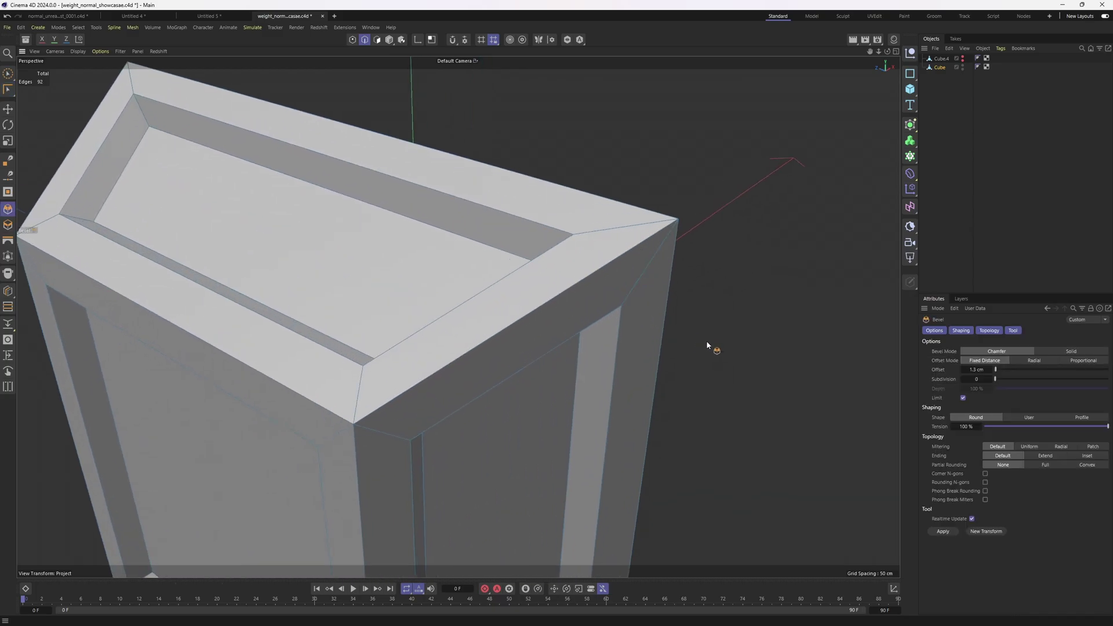
{"action": "key", "text": "space"}
{"action": "left_click", "coordinate": [942, 385]}
Step: Bevel the selected edges of the paneled Cube by about 1.23 cm and clear the selection
{"action": "key", "text": "space"}
{"action": "scroll", "coordinate": [677, 358], "scroll_direction": "up", "scroll_amount": 2}
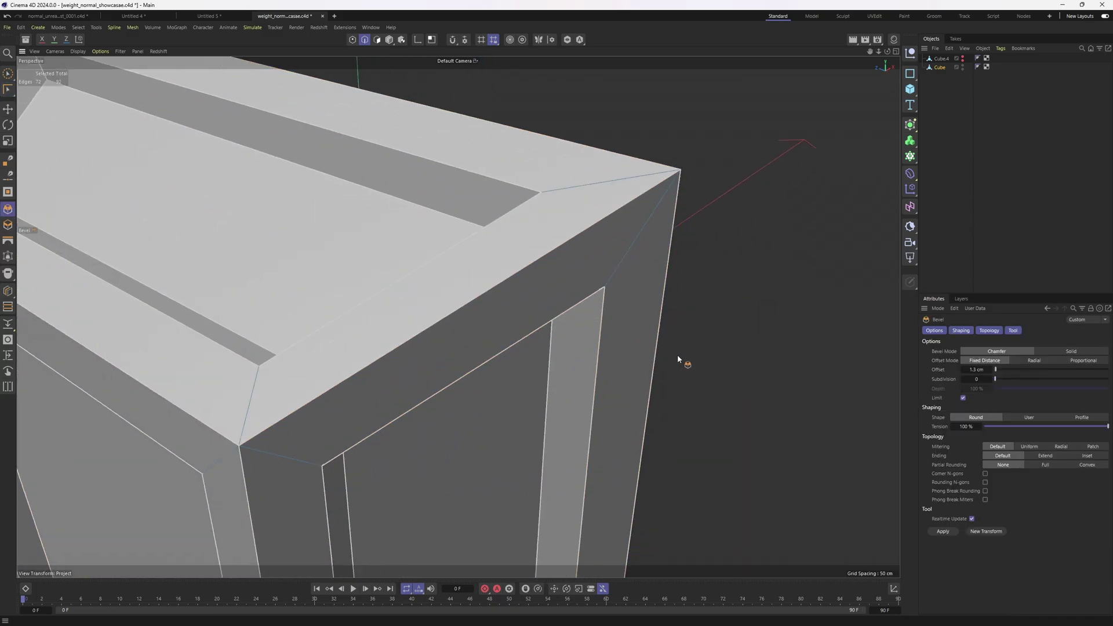
{"action": "left_click_drag", "start_coordinate": [678, 358], "coordinate": [715, 358]}
{"action": "left_click", "coordinate": [1019, 218]}
{"action": "scroll", "coordinate": [658, 268], "scroll_direction": "down", "scroll_amount": 5}
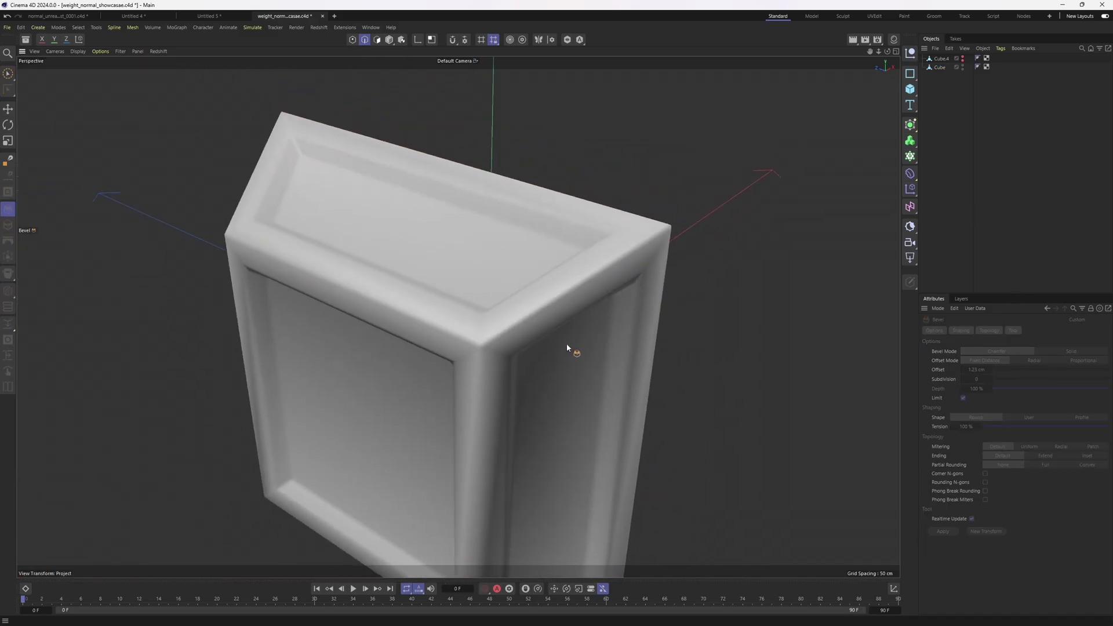
Step: Reselect the beveled Cube object and select all of its polygons
{"action": "middle_click_drag", "start_coordinate": [583, 387], "coordinate": [548, 278], "text": "alt"}
{"action": "left_click_drag", "start_coordinate": [549, 280], "coordinate": [498, 310], "text": "alt"}
{"action": "left_click", "coordinate": [543, 324]}
{"action": "key", "text": "Return"}
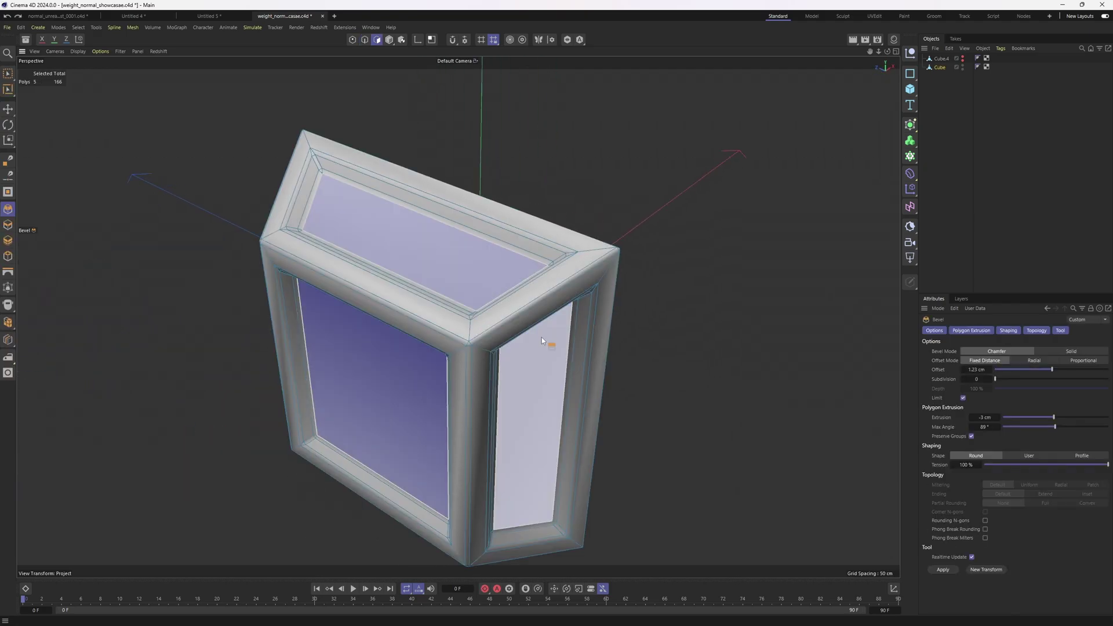
{"action": "key", "text": "ctrl+a"}
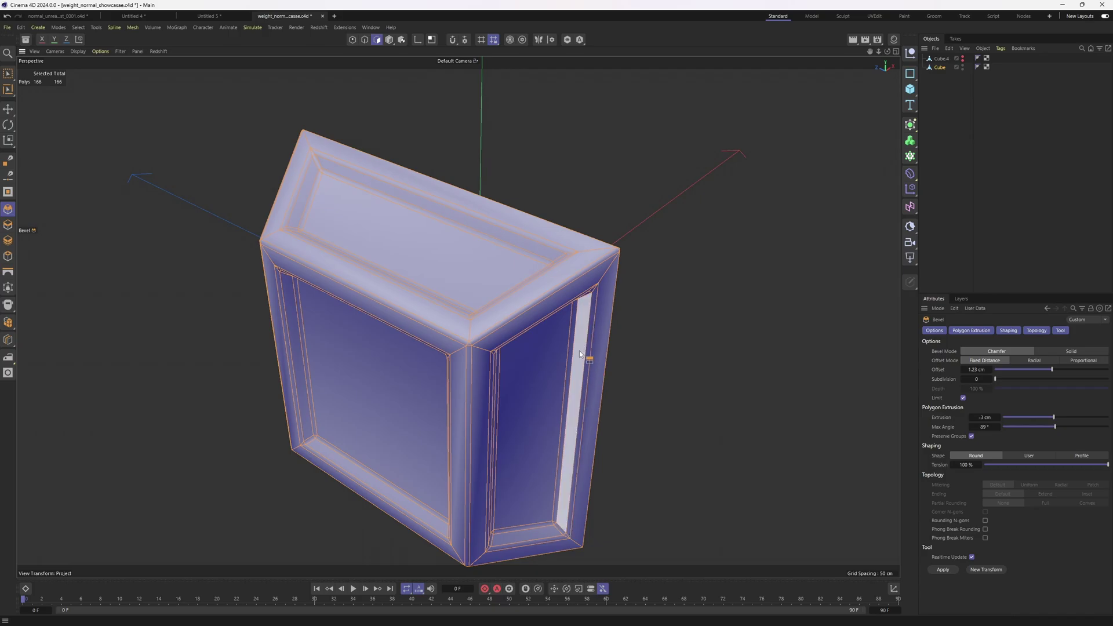
Step: Reverse the normals of all of the beveled Cube's polygons and clear the polygon selection
{"action": "key", "text": "e"}
{"action": "left_click_drag", "start_coordinate": [631, 368], "coordinate": [507, 308], "text": "alt"}
{"action": "scroll", "coordinate": [559, 336], "scroll_direction": "up", "scroll_amount": 2}
{"action": "key", "text": "u"}
{"action": "key", "text": "r"}
{"action": "left_click", "coordinate": [667, 365]}
Step: Select the outer frame faces and the lower inner wall of the Cube's narrow side panel
{"action": "left_click", "coordinate": [463, 296]}
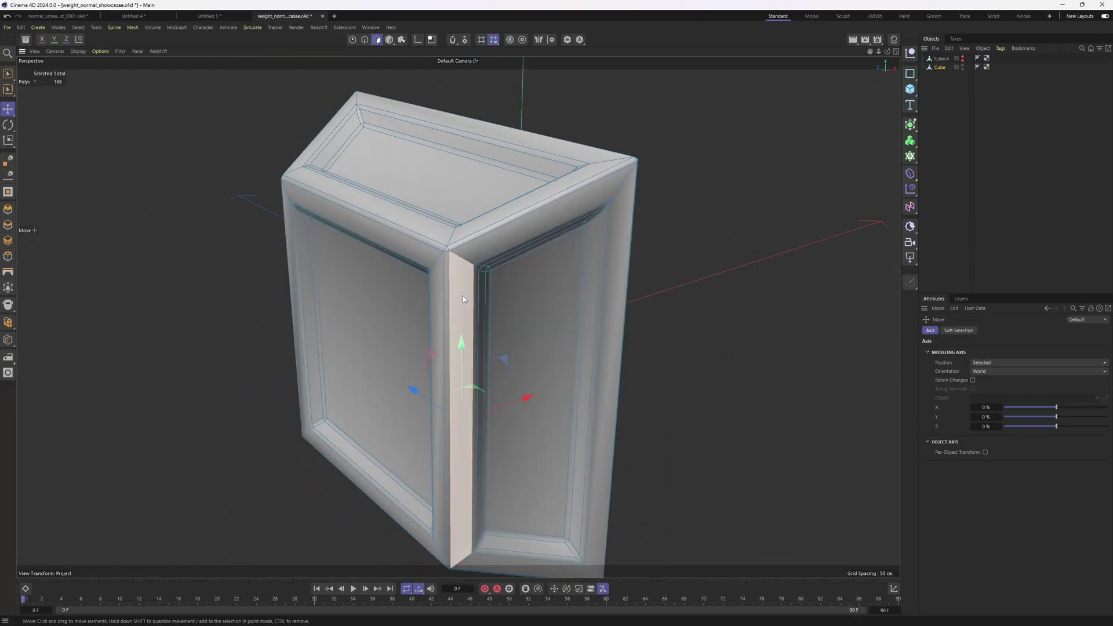
{"action": "left_click", "coordinate": [526, 228], "text": "shift"}
{"action": "left_click", "coordinate": [610, 406], "text": "shift"}
{"action": "middle_click_drag", "start_coordinate": [612, 419], "coordinate": [623, 345], "text": "alt"}
{"action": "left_click", "coordinate": [531, 487], "text": "shift"}
{"action": "scroll", "coordinate": [523, 473], "scroll_direction": "up", "scroll_amount": 1}
{"action": "left_click", "coordinate": [523, 468], "text": "shift"}
{"action": "left_click_drag", "start_coordinate": [523, 468], "coordinate": [481, 421], "text": "alt"}
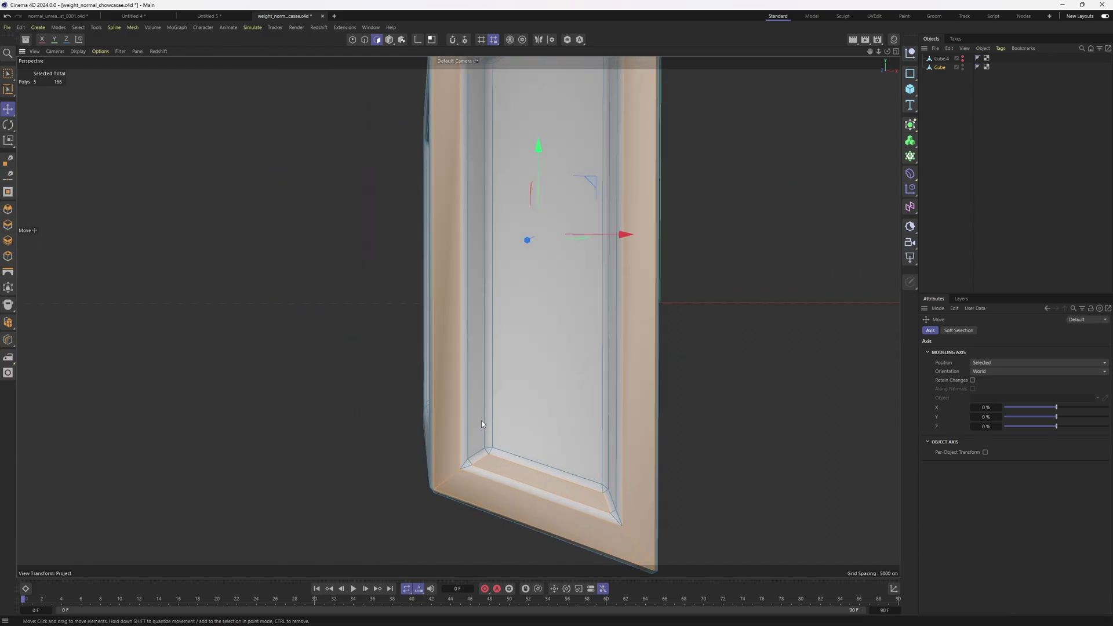
Step: Add the side panel's remaining flat faces and the top panel's recessed center, inner walls and frame faces to the selection
{"action": "left_click", "coordinate": [480, 413], "text": "shift"}
{"action": "left_click", "coordinate": [517, 294], "text": "shift"}
{"action": "left_click_drag", "start_coordinate": [517, 294], "coordinate": [621, 290], "text": "alt"}
{"action": "left_click", "coordinate": [329, 242], "text": "shift"}
{"action": "left_click", "coordinate": [622, 290], "text": "shift"}
{"action": "left_click", "coordinate": [644, 362], "text": "shift"}
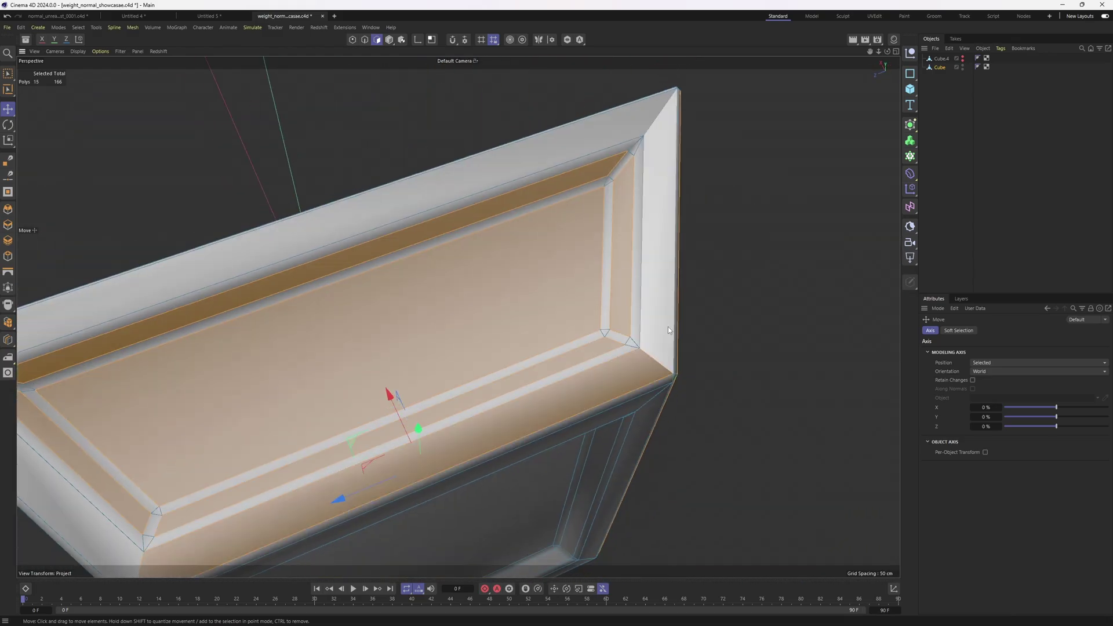
{"action": "left_click", "coordinate": [669, 328], "text": "shift"}
Step: Add the Cube's remaining large flat faces, including the big square panel and its frame, to the selection without the bevel strips
{"action": "right_click_drag", "start_coordinate": [669, 328], "coordinate": [466, 256], "text": "alt"}
{"action": "left_click", "coordinate": [442, 282], "text": "shift"}
{"action": "left_click_drag", "start_coordinate": [442, 282], "coordinate": [434, 422], "text": "alt"}
{"action": "left_click", "coordinate": [457, 318], "text": "shift"}
{"action": "left_click", "coordinate": [477, 388], "text": "shift"}
{"action": "double_click", "coordinate": [532, 300], "text": "shift"}
{"action": "double_click", "coordinate": [580, 290], "text": "shift"}
Step: Apply From Selected in Normal Editing to the selected flat faces, deselect the Cube and inspect its shading
{"action": "right_click", "coordinate": [590, 339]}
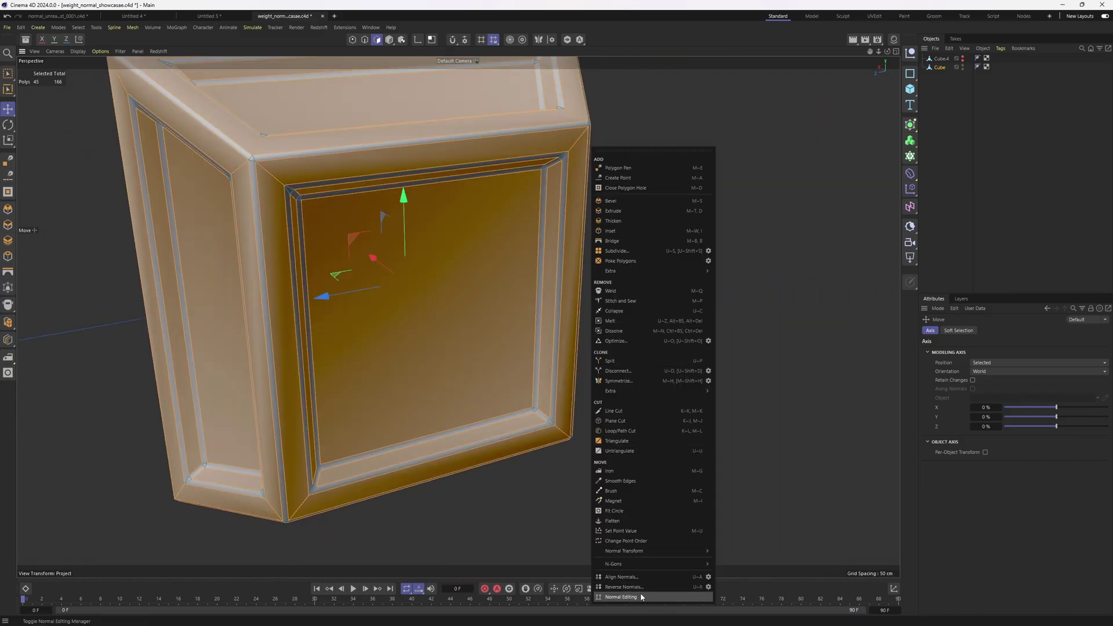
{"action": "left_click", "coordinate": [621, 598]}
{"action": "left_click_drag", "start_coordinate": [588, 465], "coordinate": [619, 413]}
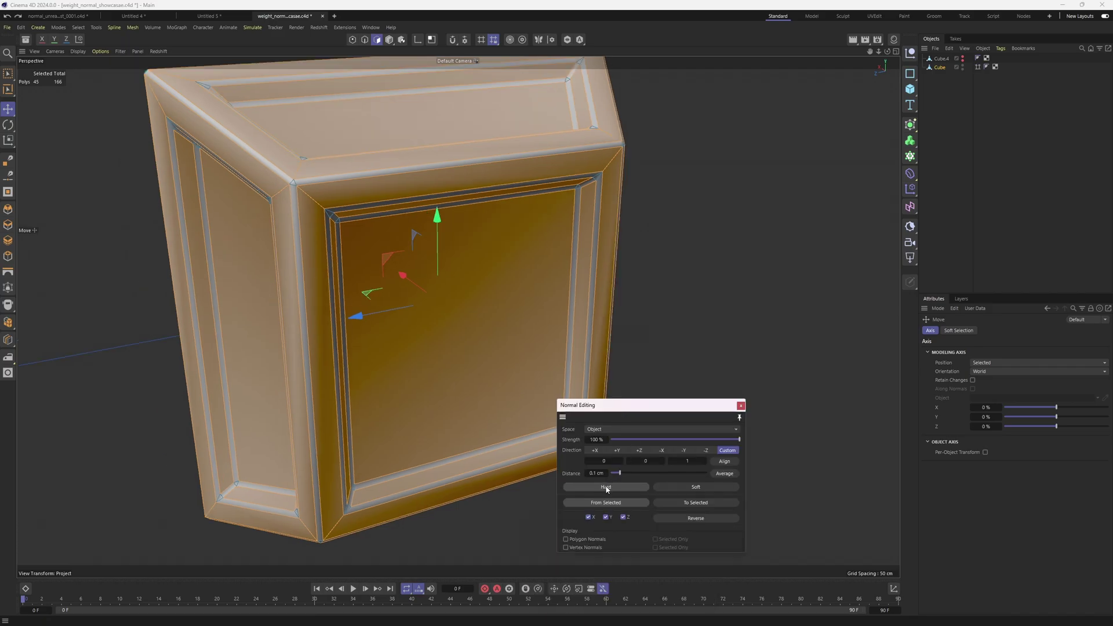
{"action": "left_click", "coordinate": [596, 504]}
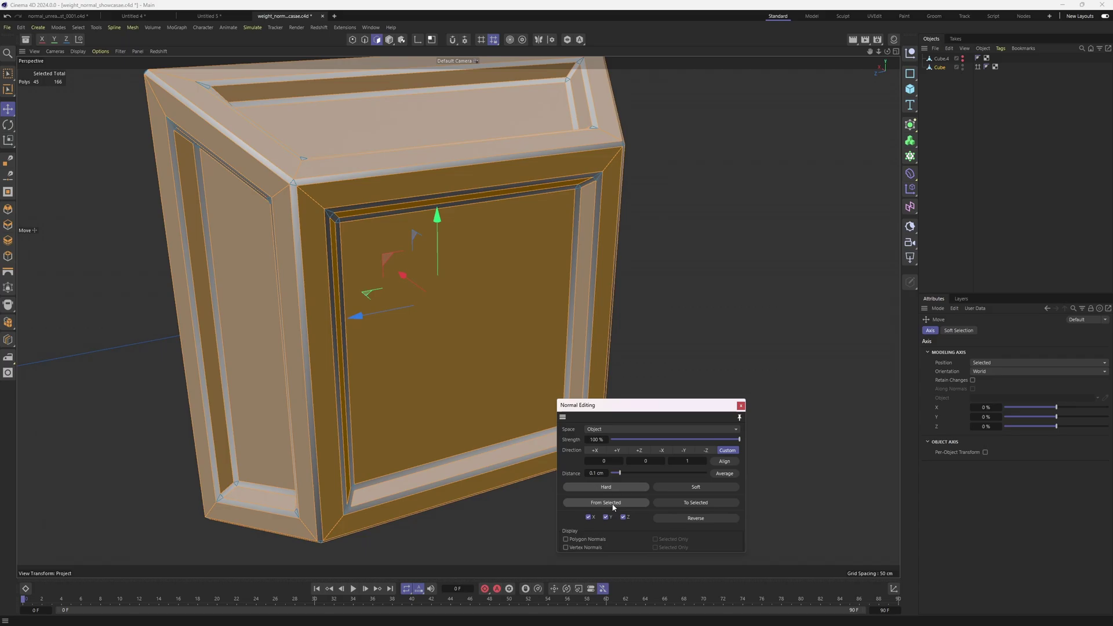
{"action": "left_click", "coordinate": [614, 505]}
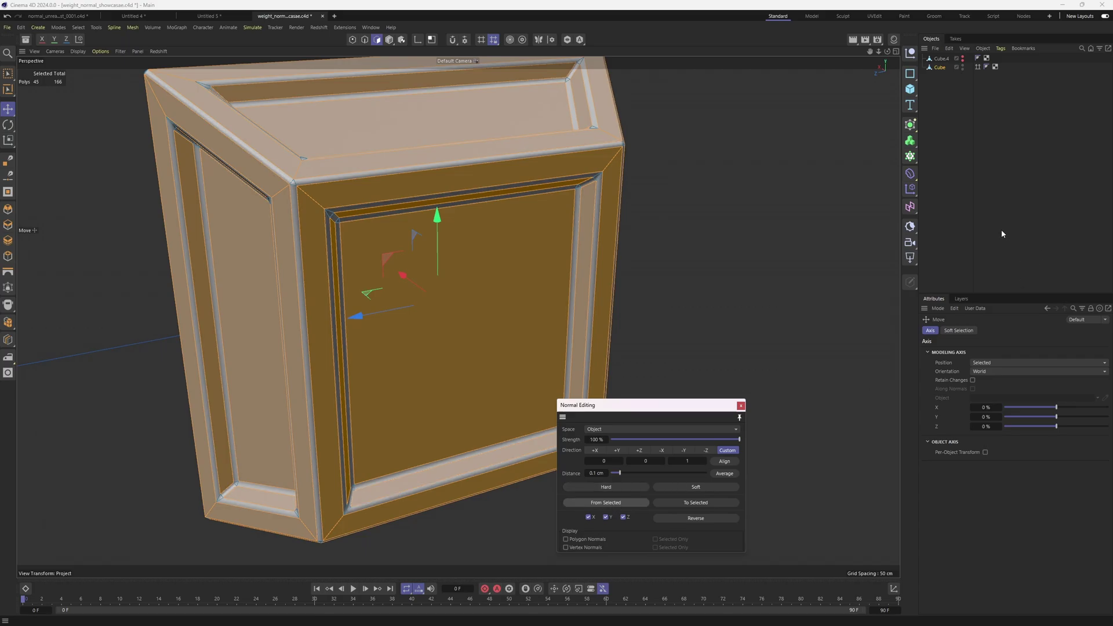
{"action": "left_click", "coordinate": [994, 216]}
{"action": "left_click_drag", "start_coordinate": [457, 315], "coordinate": [400, 359], "text": "alt"}
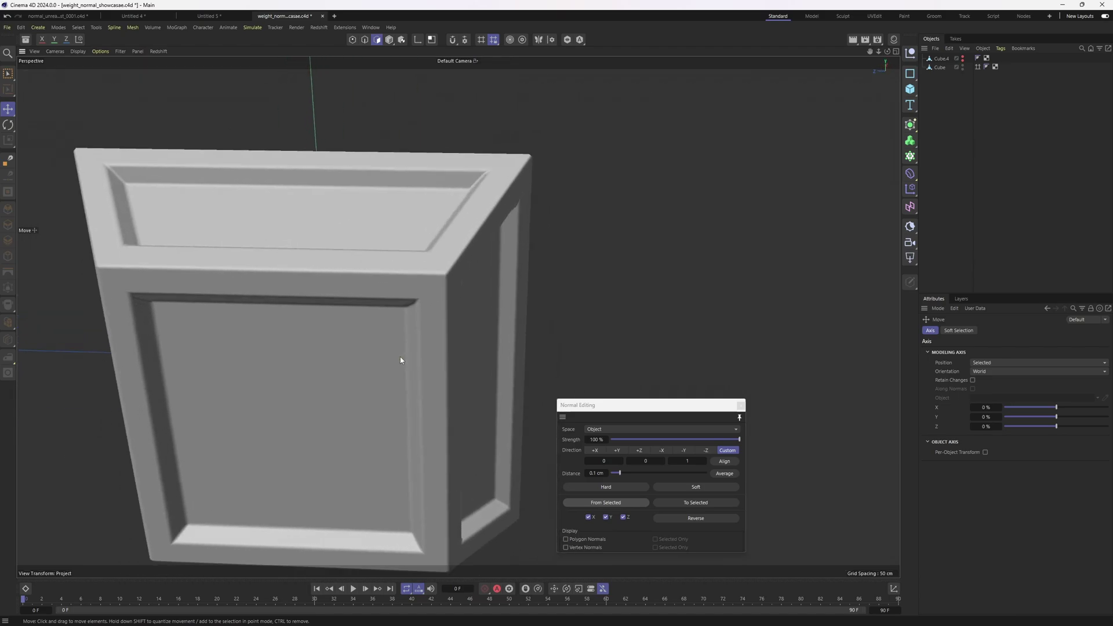
{"action": "left_click_drag", "start_coordinate": [376, 365], "coordinate": [492, 308], "text": "alt"}
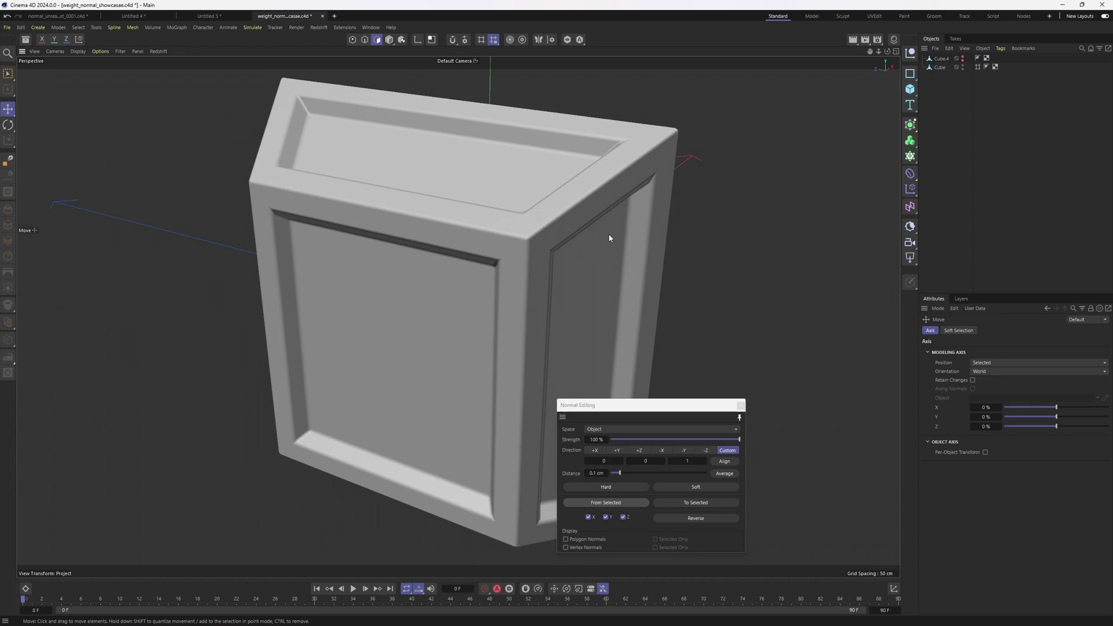
{"action": "left_click_drag", "start_coordinate": [609, 236], "coordinate": [639, 203], "text": "alt"}
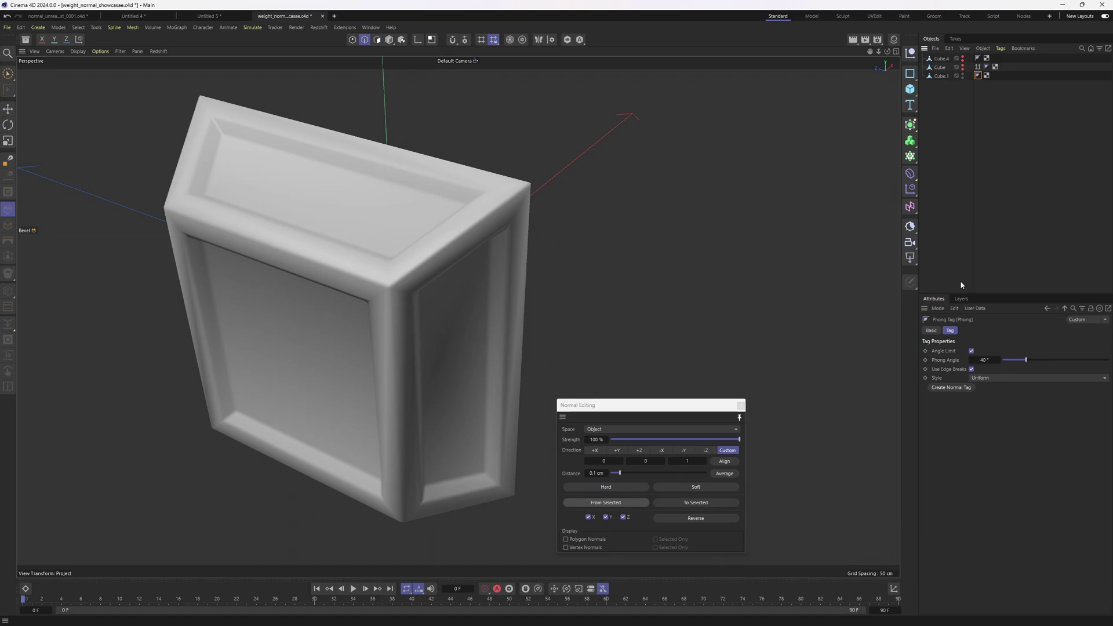
Step: Set Cube.1's Phong tag Style to Square Area Weighted, raise its Phong Angle and close the Normal Editing window
{"action": "left_click", "coordinate": [1003, 379]}
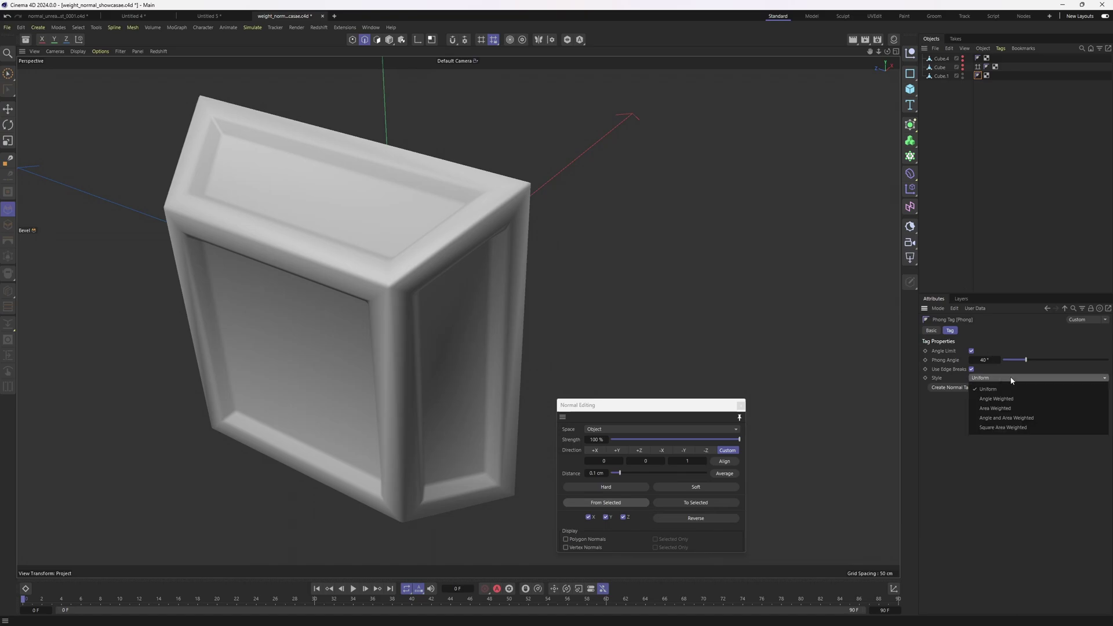
{"action": "left_click", "coordinate": [1009, 428]}
{"action": "left_click_drag", "start_coordinate": [1043, 363], "coordinate": [1061, 360]}
{"action": "middle_click_drag", "start_coordinate": [531, 259], "coordinate": [626, 234], "text": "alt"}
{"action": "mouse_move", "coordinate": [626, 234]}
{"action": "left_mouse_down", "text": "alt"}
{"action": "mouse_move", "coordinate": [619, 199]}
{"action": "mouse_move", "coordinate": [568, 261]}
{"action": "mouse_move", "coordinate": [546, 269]}
{"action": "mouse_move", "coordinate": [615, 246]}
{"action": "left_mouse_up", "text": "alt"}
{"action": "key", "text": "Return"}
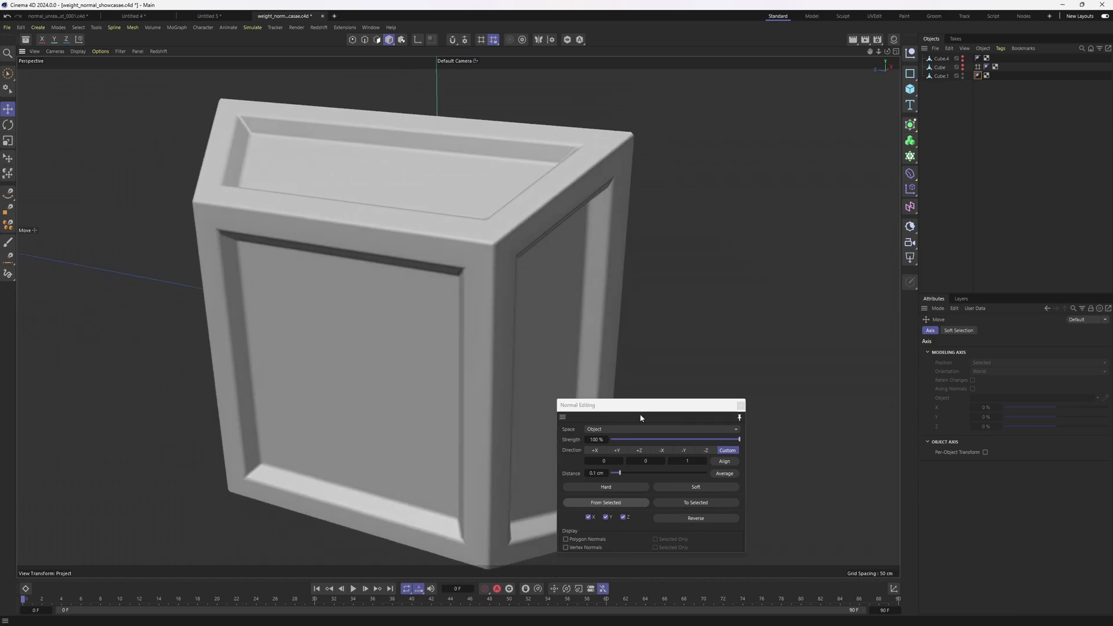
{"action": "left_click_drag", "start_coordinate": [641, 411], "coordinate": [629, 317]}
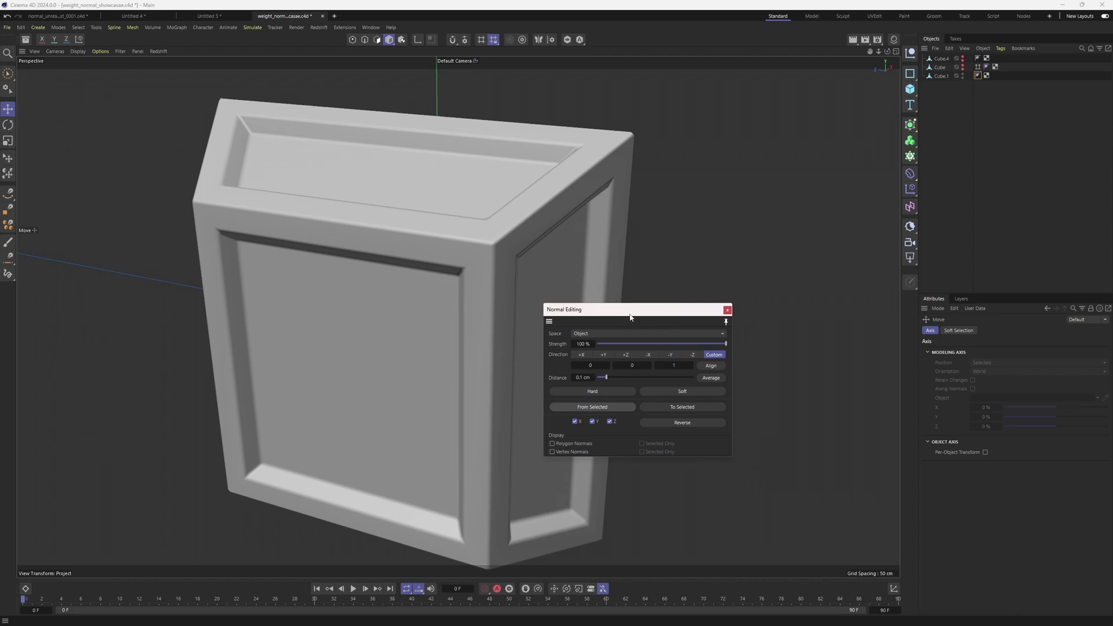
{"action": "left_click", "coordinate": [728, 309]}
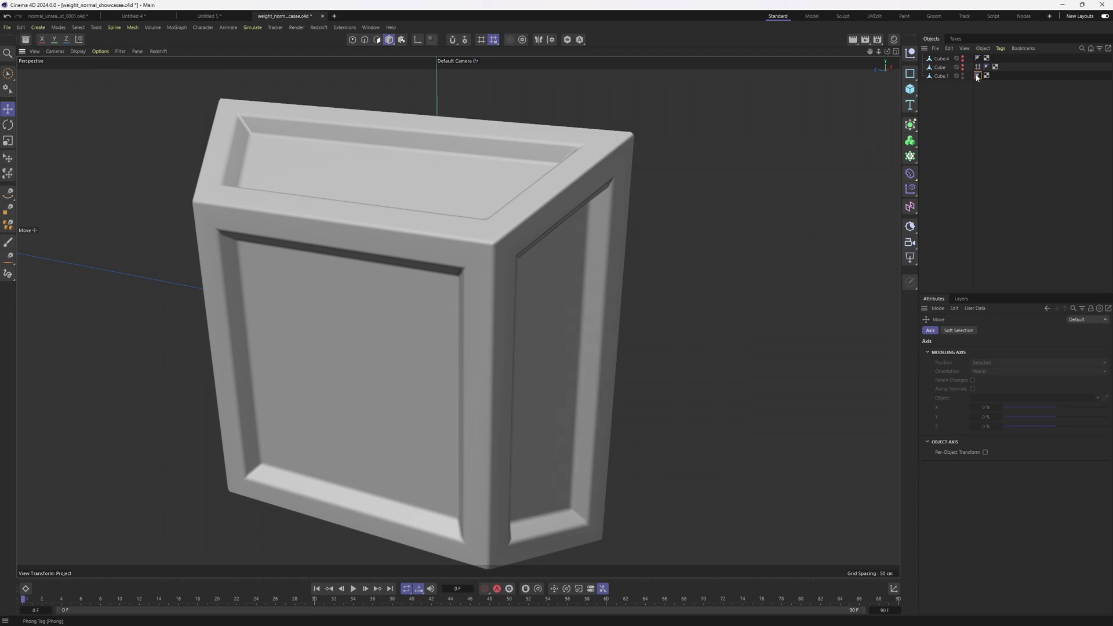
Step: Examine the weighted shading of Cube.1 and display it with Gouraud Shading (Lines)
{"action": "scroll", "coordinate": [589, 226], "scroll_direction": "down", "scroll_amount": 2}
{"action": "mouse_move", "coordinate": [589, 226]}
{"action": "left_mouse_down", "text": "alt"}
{"action": "mouse_move", "coordinate": [569, 273]}
{"action": "mouse_move", "coordinate": [585, 285]}
{"action": "mouse_move", "coordinate": [543, 316]}
{"action": "mouse_move", "coordinate": [508, 277]}
{"action": "mouse_move", "coordinate": [582, 290]}
{"action": "mouse_move", "coordinate": [550, 284]}
{"action": "left_mouse_up", "text": "alt"}
{"action": "scroll", "coordinate": [585, 285], "scroll_direction": "up", "scroll_amount": 2}
{"action": "key", "text": "n"}
{"action": "key", "text": "b"}
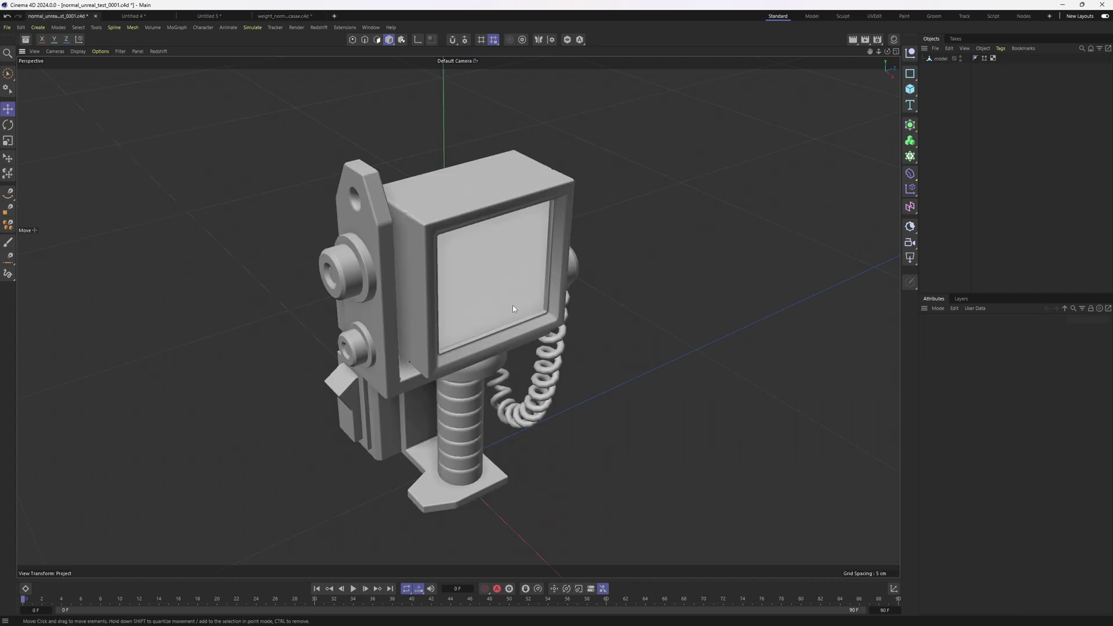
Step: Examine the monitor model in normal_unreal_test_0001 with wireframe lines shown, and return to plain Gouraud Shading
{"action": "middle_click_drag", "start_coordinate": [512, 305], "coordinate": [485, 279], "text": "alt"}
{"action": "mouse_move", "coordinate": [480, 273]}
{"action": "left_mouse_down", "text": "alt"}
{"action": "mouse_move", "coordinate": [448, 294]}
{"action": "mouse_move", "coordinate": [459, 301]}
{"action": "mouse_move", "coordinate": [485, 288]}
{"action": "left_mouse_up", "text": "alt"}
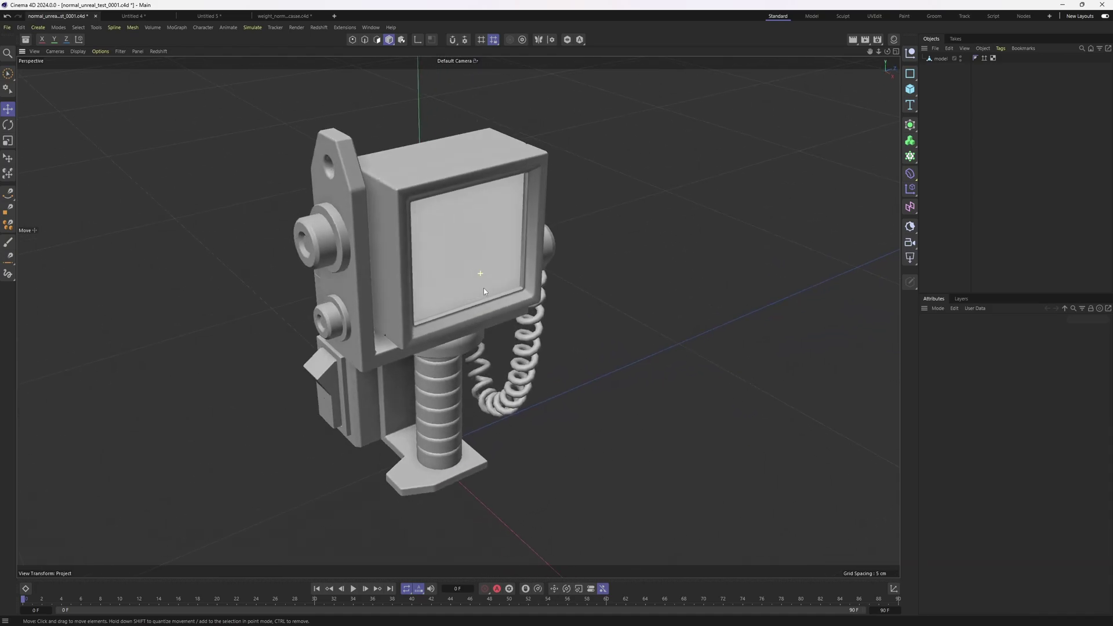
{"action": "scroll", "coordinate": [424, 243], "scroll_direction": "up", "scroll_amount": 3}
{"action": "key", "text": "n"}
{"action": "key", "text": "b"}
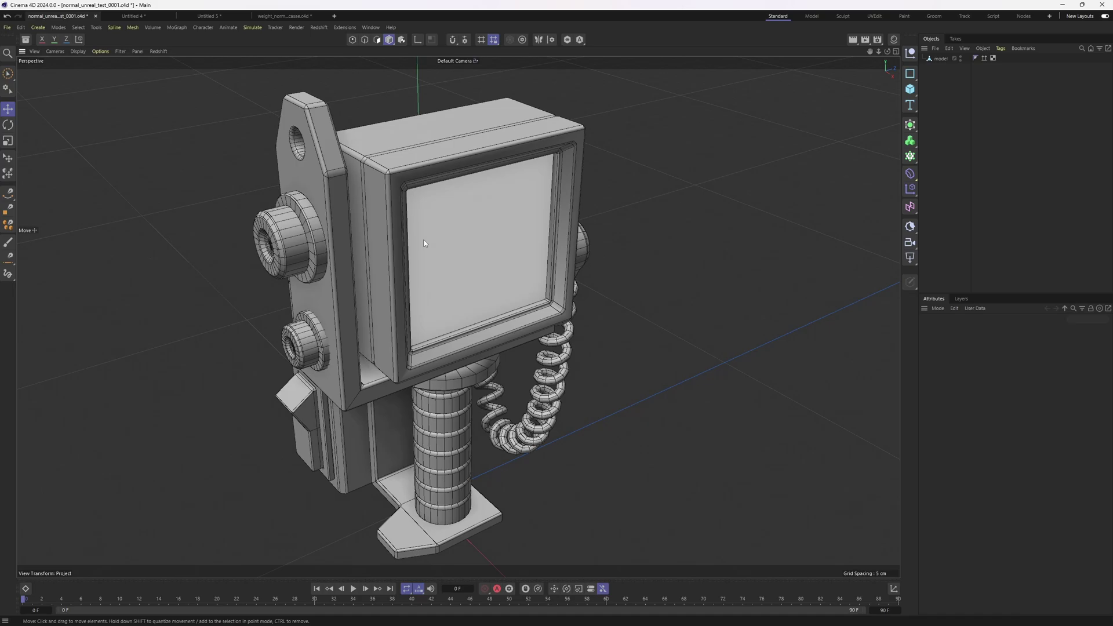
{"action": "scroll", "coordinate": [424, 244], "scroll_direction": "down", "scroll_amount": 3}
{"action": "key", "text": "n"}
{"action": "key", "text": "a"}
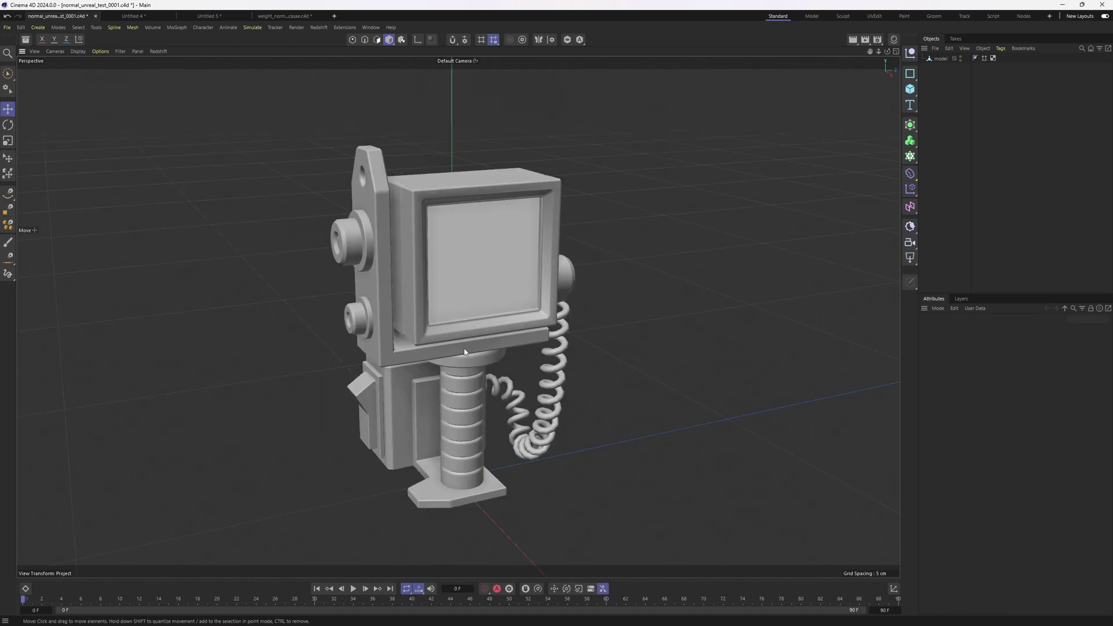
{"action": "left_click_drag", "start_coordinate": [453, 324], "coordinate": [441, 326], "text": "alt"}
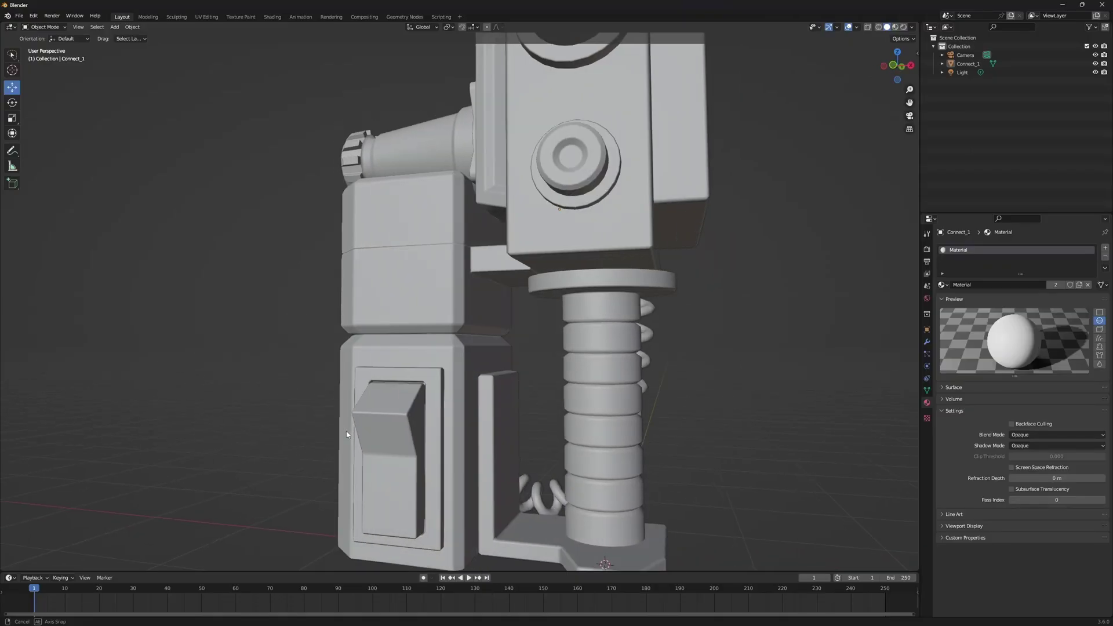
Step: Switch to Blender and inspect the shading of the imported Connect_1 model from several angles
{"action": "middle_click_drag", "start_coordinate": [323, 438], "coordinate": [302, 465]}
{"action": "scroll", "coordinate": [365, 403], "scroll_direction": "down", "scroll_amount": 4}
{"action": "middle_click_drag", "start_coordinate": [365, 402], "coordinate": [311, 325]}
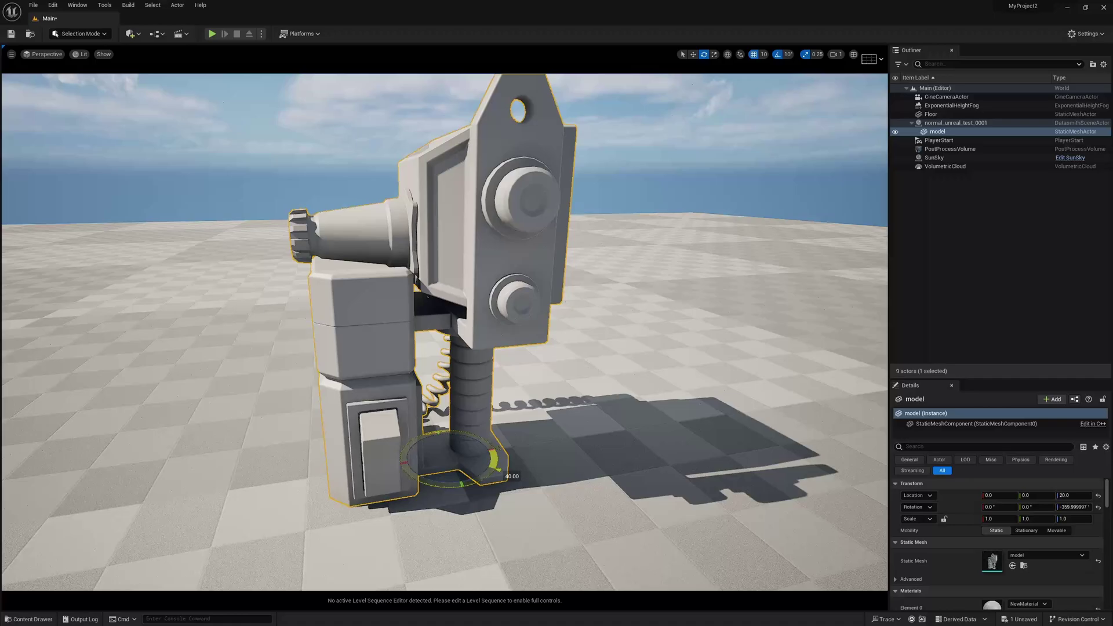
Step: Rotate the model actor about its vertical axis in Unreal Editor, and view the same model from another side in Cinema 4D
{"action": "left_click_drag", "start_coordinate": [498, 485], "coordinate": [432, 504]}
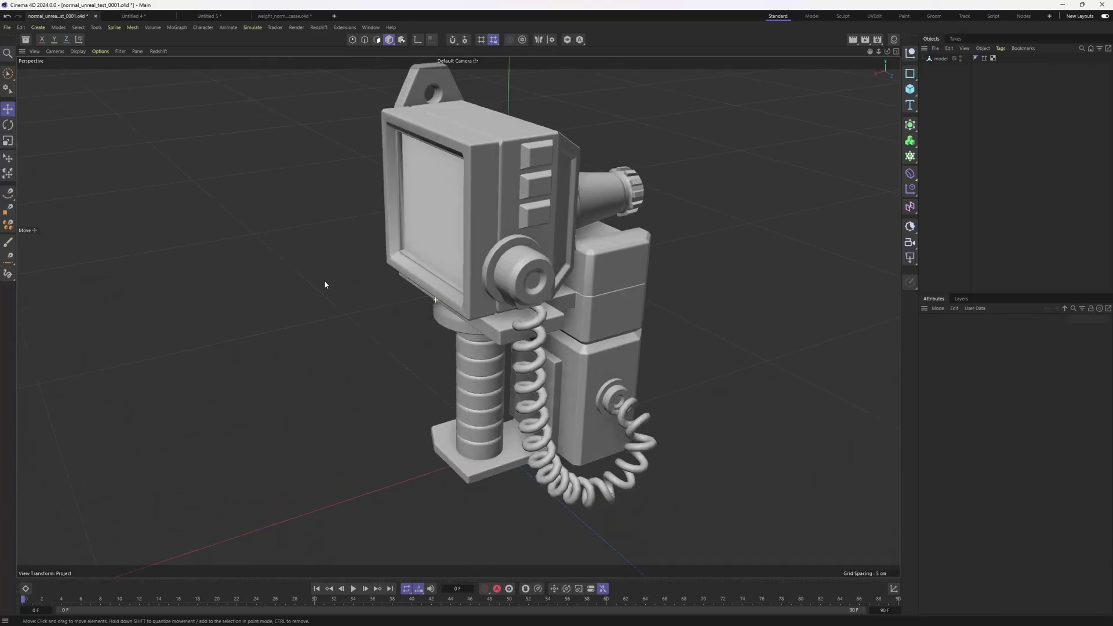
{"action": "left_click_drag", "start_coordinate": [324, 280], "coordinate": [500, 302], "text": "alt"}
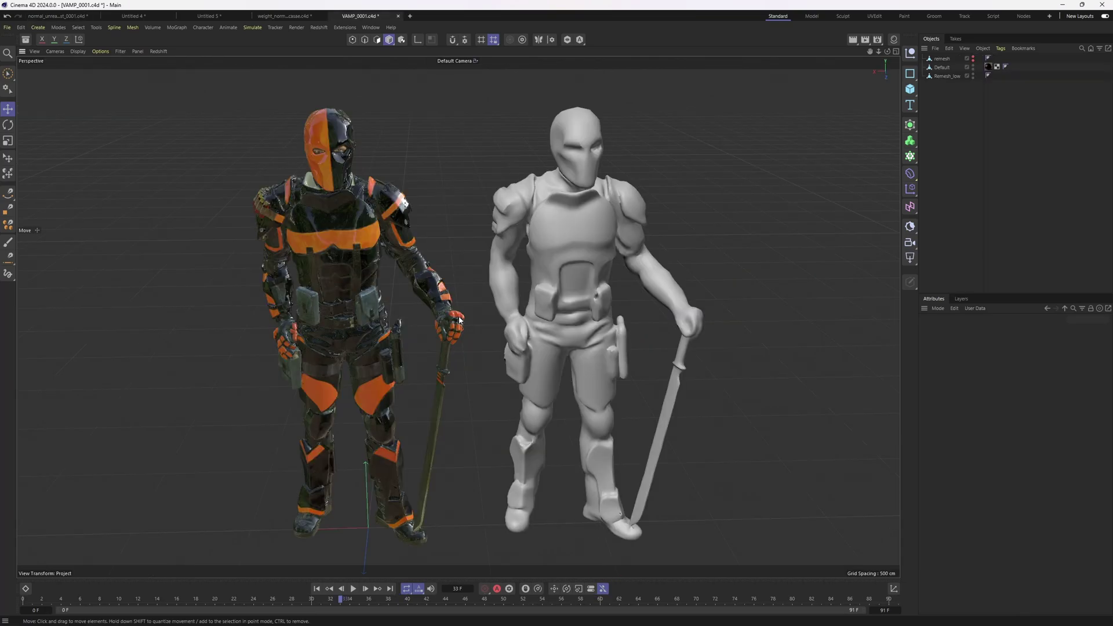
Step: Open the VAMP vertex map manager in VAMP_0001 and move its window clear of the two characters
{"action": "left_click_drag", "start_coordinate": [406, 146], "coordinate": [431, 152], "text": "alt"}
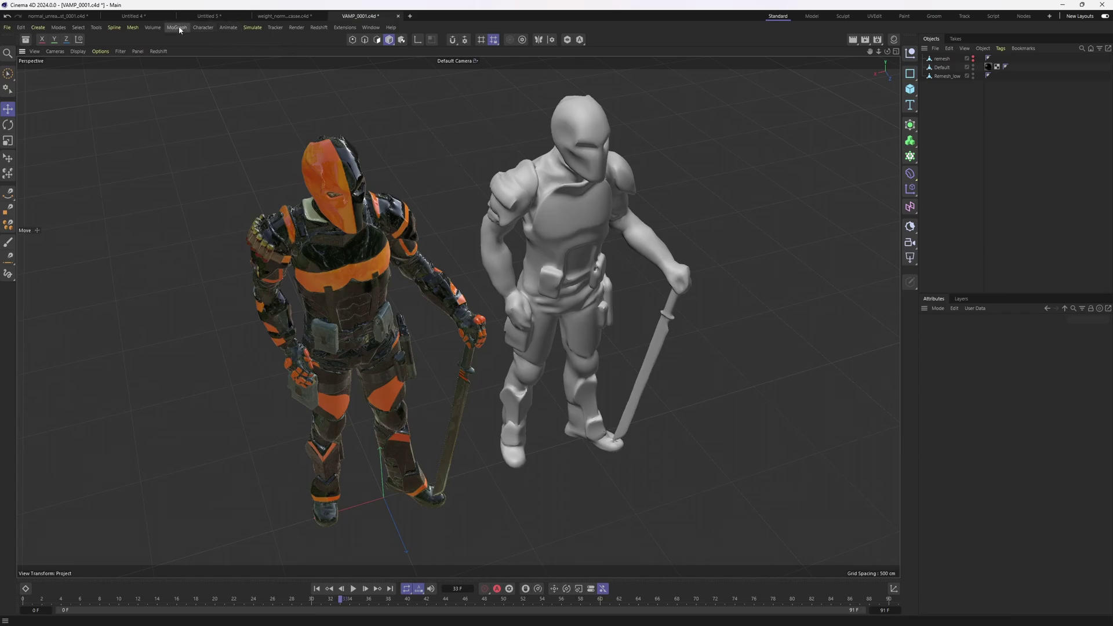
{"action": "left_click", "coordinate": [203, 27]}
{"action": "mouse_move", "coordinate": [249, 44]}
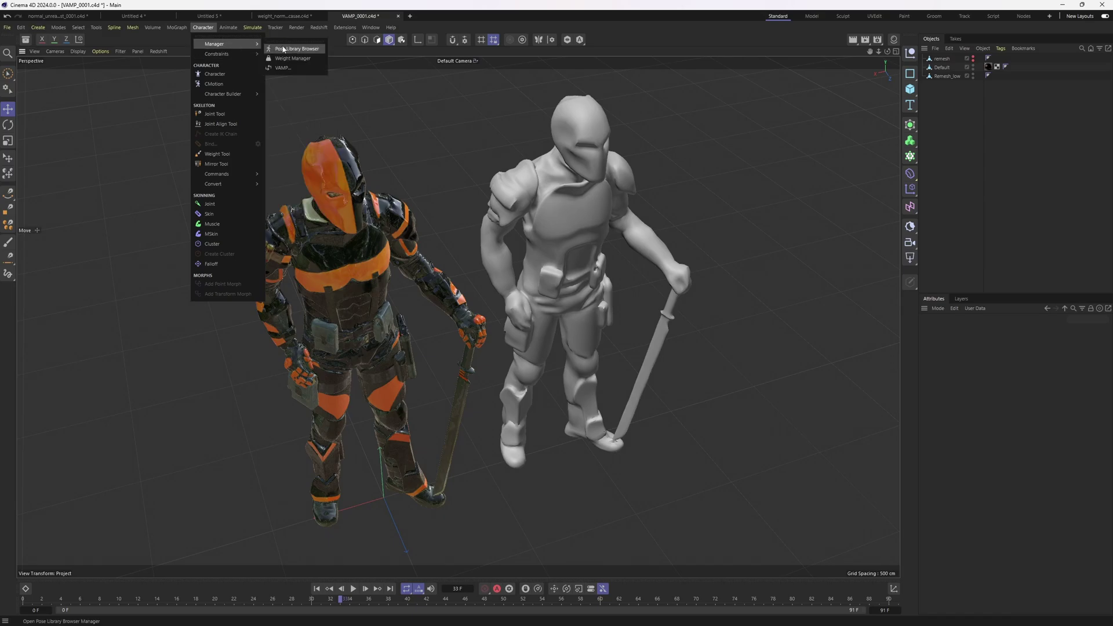
{"action": "left_click", "coordinate": [283, 68]}
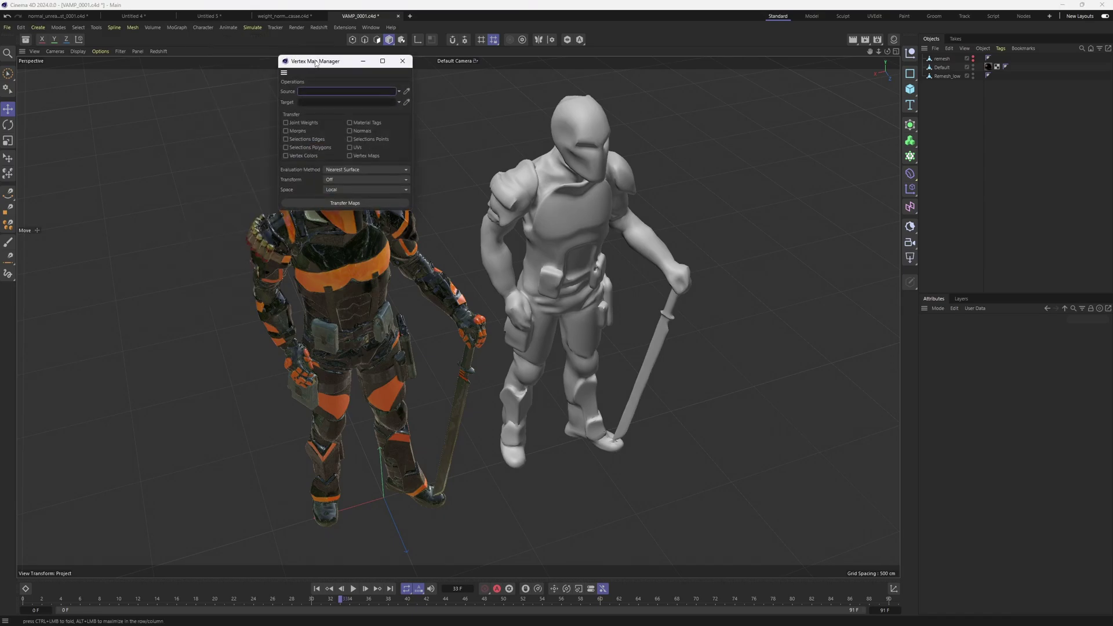
{"action": "left_click_drag", "start_coordinate": [316, 64], "coordinate": [171, 97]}
{"action": "left_click_drag", "start_coordinate": [406, 174], "coordinate": [441, 185], "text": "alt"}
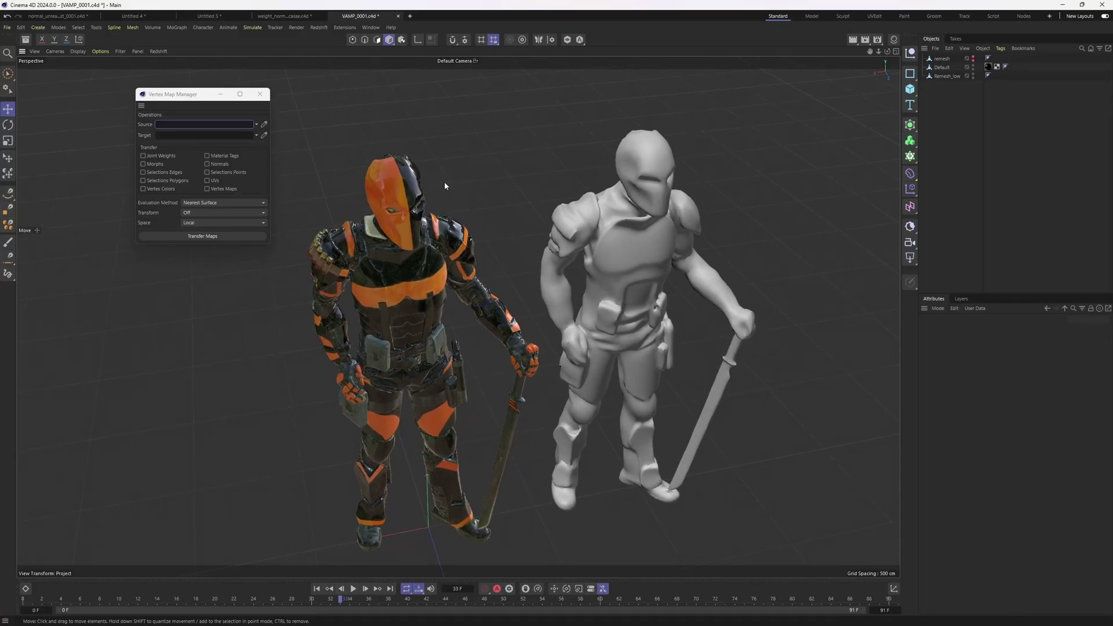
Step: Examine the Default character's mesh density with textures off and wireframe lines shown, and return to plain Gouraud Shading
{"action": "key", "text": "n"}
{"action": "key", "text": "q"}
{"action": "scroll", "coordinate": [464, 225], "scroll_direction": "up", "scroll_amount": 3}
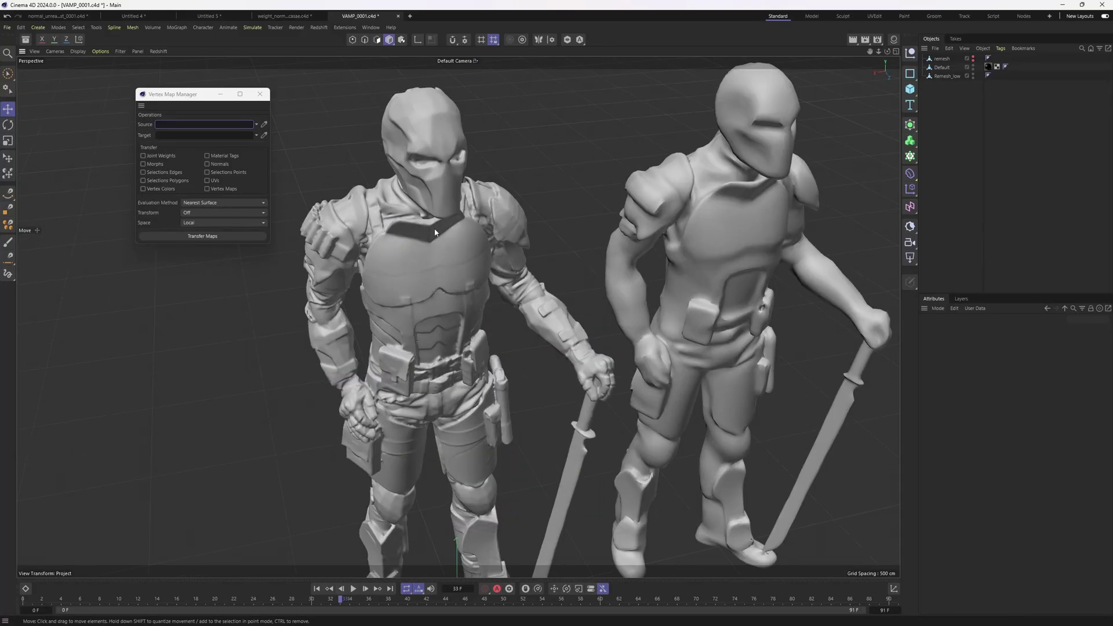
{"action": "scroll", "coordinate": [438, 229], "scroll_direction": "up", "scroll_amount": 5}
{"action": "key", "text": "n"}
{"action": "key", "text": "b"}
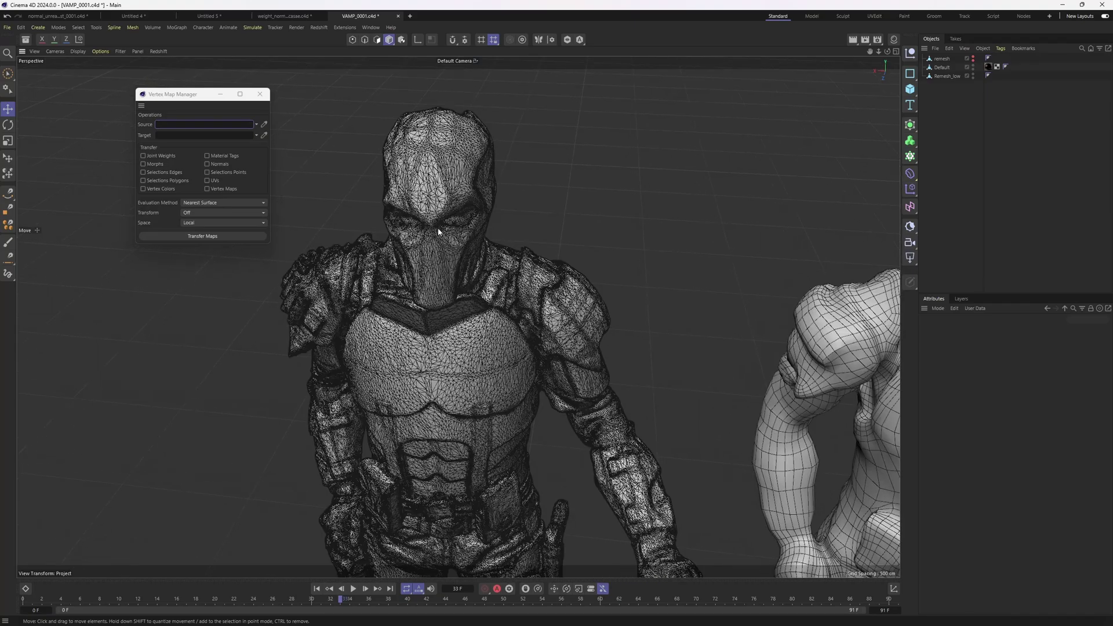
{"action": "scroll", "coordinate": [439, 232], "scroll_direction": "up", "scroll_amount": 3}
{"action": "left_click_drag", "start_coordinate": [435, 245], "coordinate": [440, 234], "text": "alt"}
{"action": "scroll", "coordinate": [439, 233], "scroll_direction": "down", "scroll_amount": 3}
{"action": "key", "text": "n"}
{"action": "key", "text": "a"}
{"action": "scroll", "coordinate": [439, 242], "scroll_direction": "down", "scroll_amount": 1}
Step: Select the Remesh_low character and inspect its wireframe, and return to Gouraud Shading without lines
{"action": "left_click", "coordinate": [636, 314]}
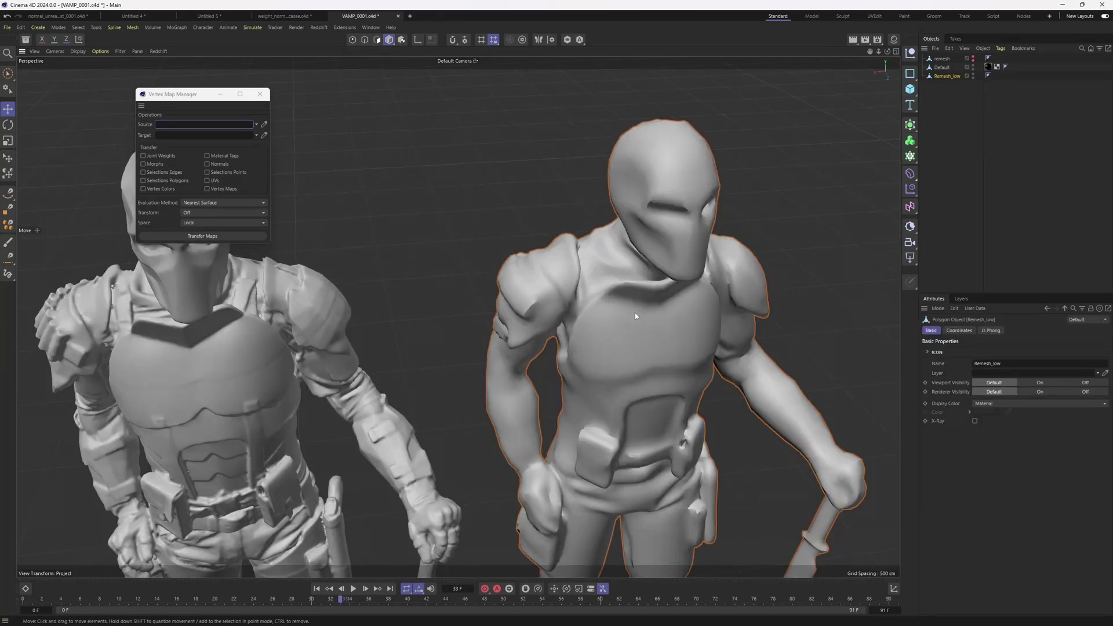
{"action": "key", "text": "n"}
{"action": "key", "text": "b"}
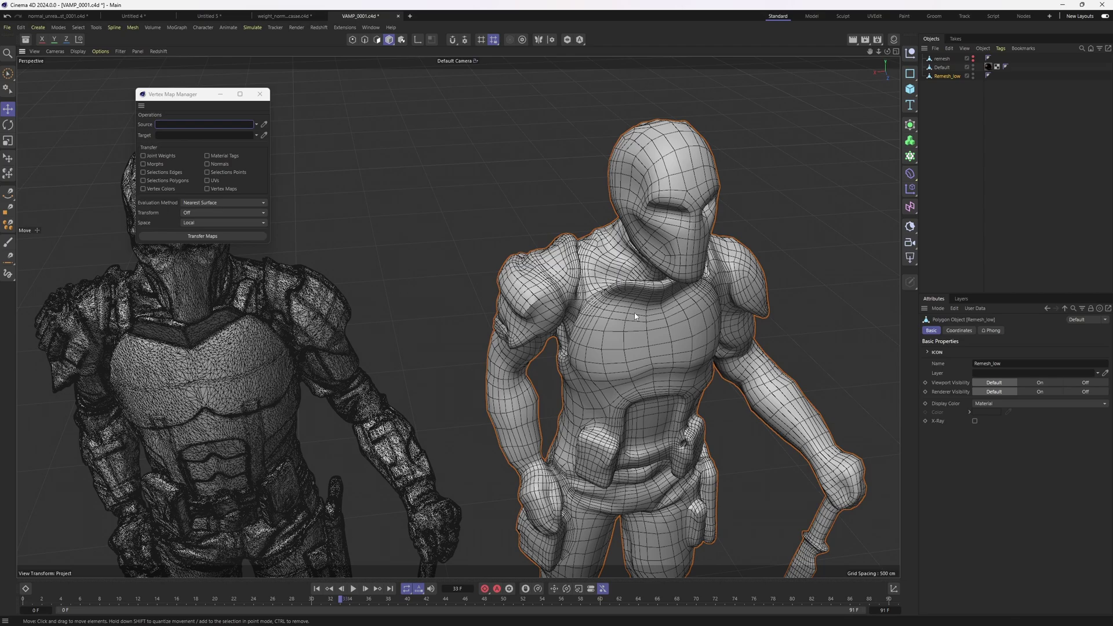
{"action": "mouse_move", "coordinate": [739, 234]}
{"action": "left_mouse_down", "text": "alt"}
{"action": "mouse_move", "coordinate": [564, 253]}
{"action": "mouse_move", "coordinate": [454, 199]}
{"action": "mouse_move", "coordinate": [438, 231]}
{"action": "left_mouse_up", "text": "alt"}
{"action": "key", "text": "n"}
{"action": "key", "text": "a"}
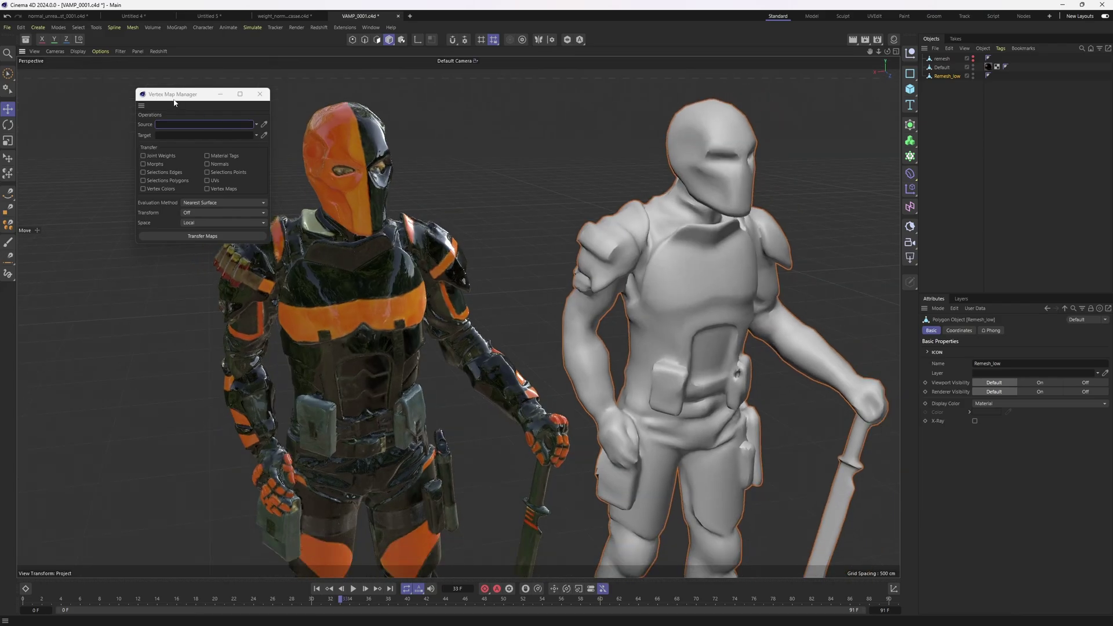
Step: Move the Vertex Map Manager between the characters, review its Evaluation Method options without changing them, and deselect Remesh_low
{"action": "left_click_drag", "start_coordinate": [168, 95], "coordinate": [482, 92]}
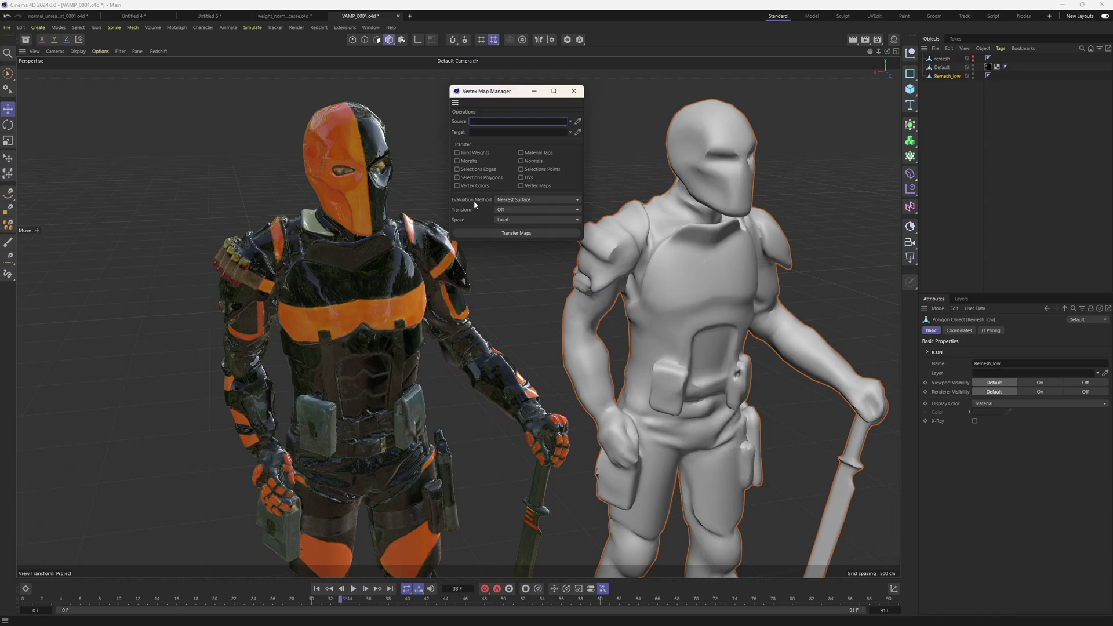
{"action": "left_click", "coordinate": [500, 201]}
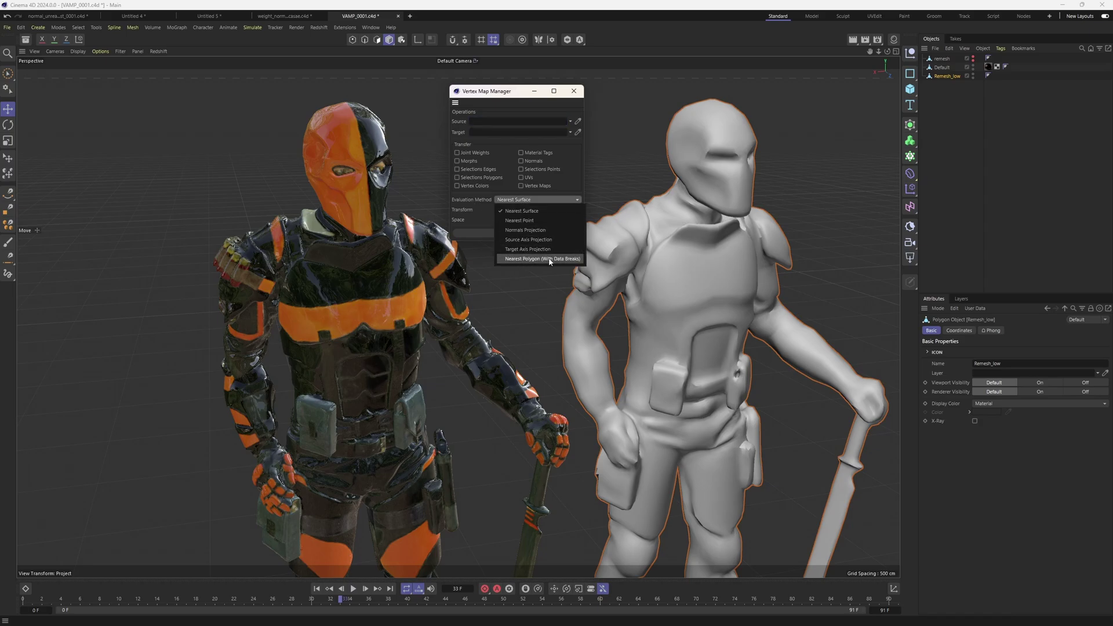
{"action": "left_click", "coordinate": [521, 95]}
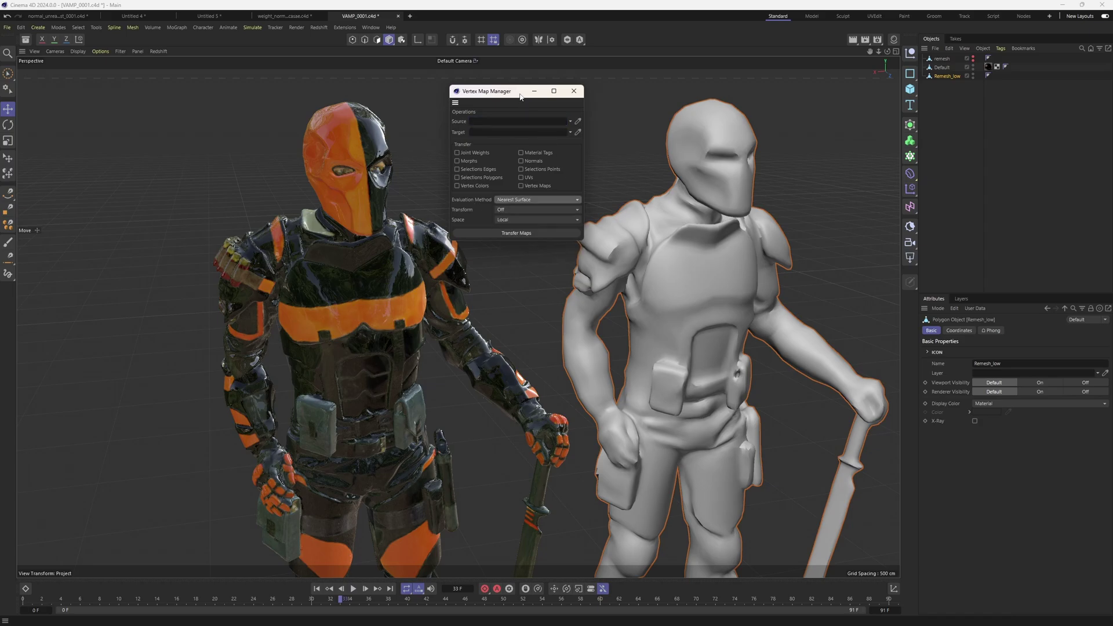
{"action": "left_click", "coordinate": [979, 119]}
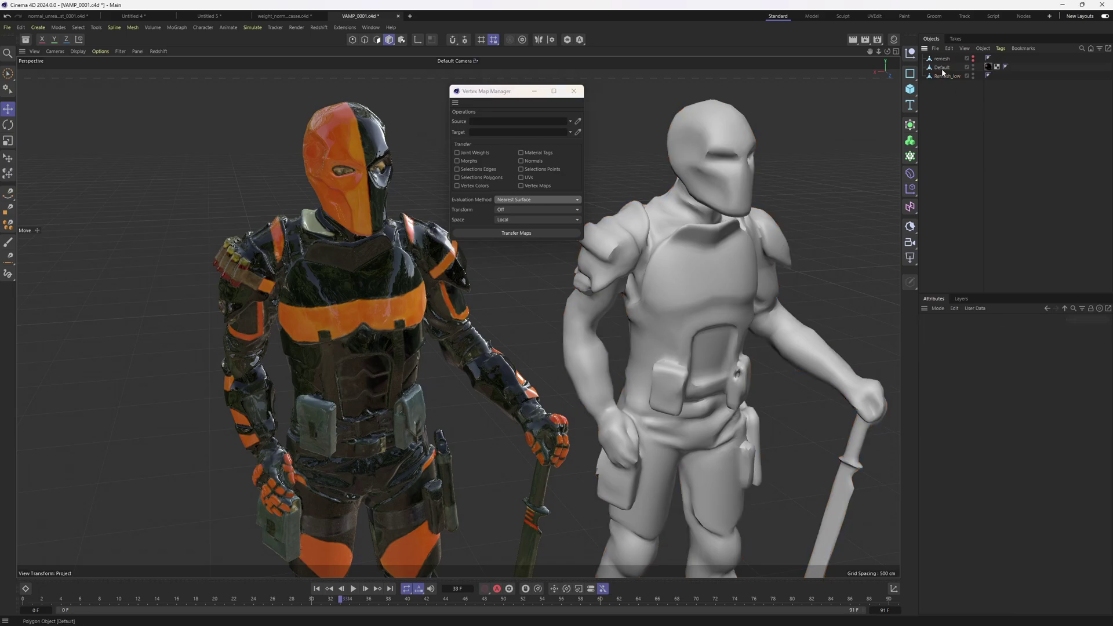
Step: Set Default as the source and Remesh_low as the target in the Vertex Map Manager, and include UVs in the transfer
{"action": "left_click_drag", "start_coordinate": [943, 72], "coordinate": [494, 123]}
{"action": "left_click_drag", "start_coordinate": [942, 76], "coordinate": [488, 135]}
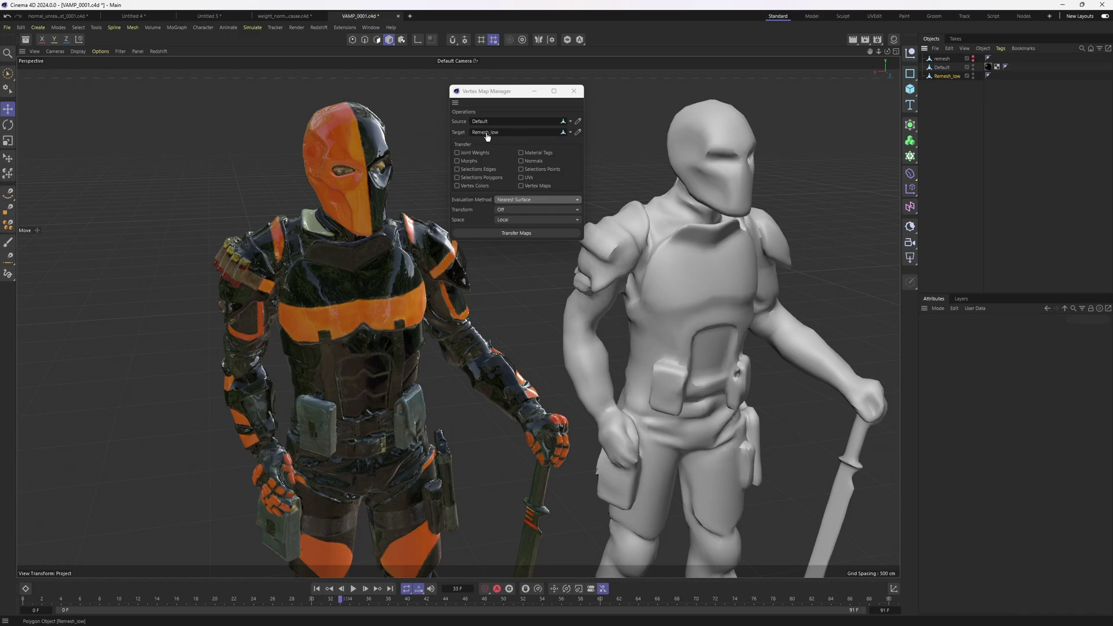
{"action": "left_click", "coordinate": [521, 177]}
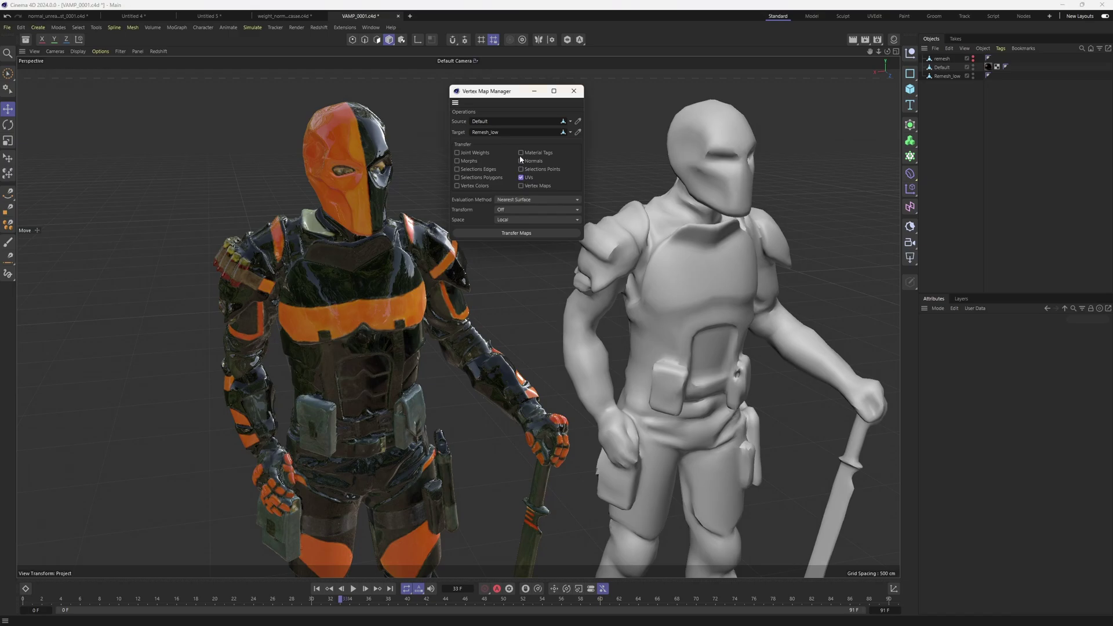
Step: Transfer the UVs and material tags to Remesh_low using Nearest Polygon (With Data Breaks), and close the Vertex Map Manager
{"action": "left_click", "coordinate": [525, 200]}
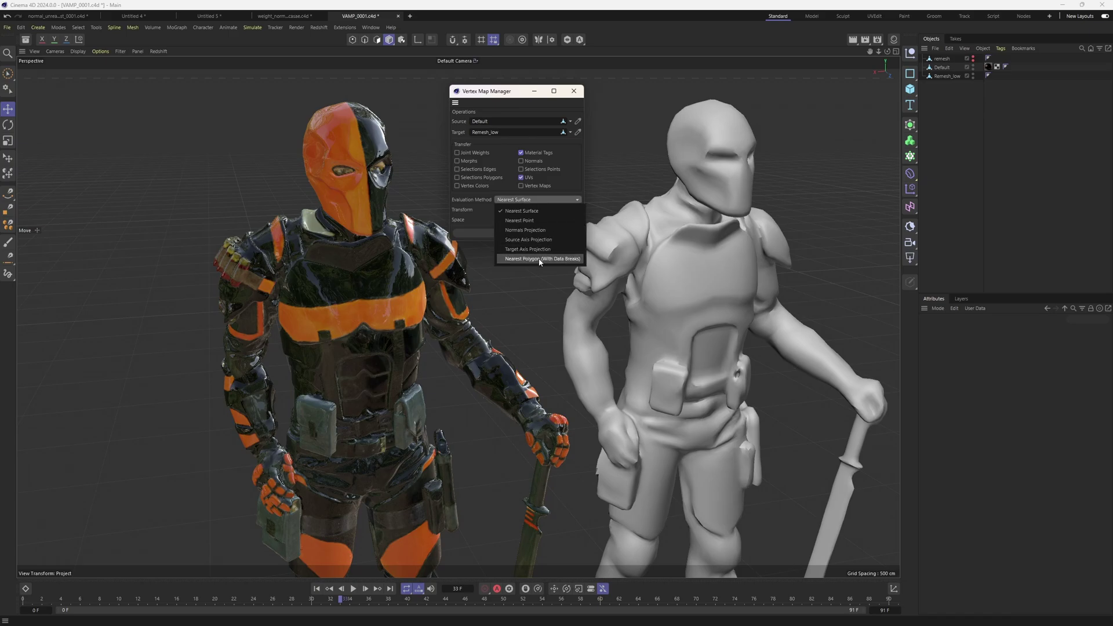
{"action": "left_click", "coordinate": [523, 259]}
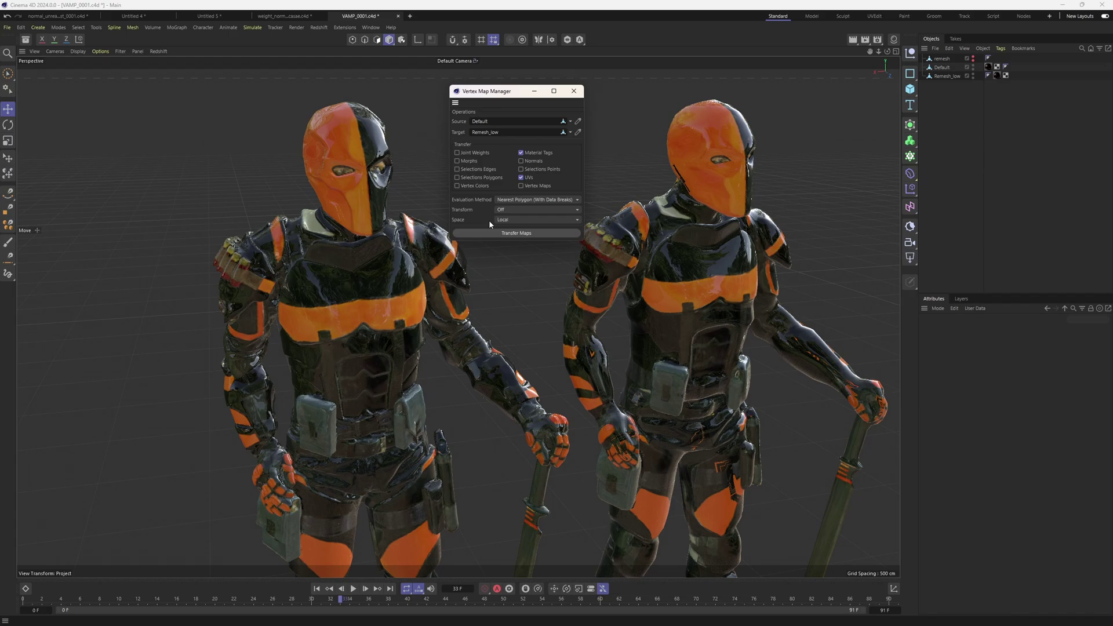
{"action": "left_click", "coordinate": [574, 91]}
{"action": "mouse_move", "coordinate": [760, 325]}
{"action": "left_mouse_down", "text": "alt"}
{"action": "mouse_move", "coordinate": [669, 290]}
{"action": "mouse_move", "coordinate": [615, 249]}
{"action": "mouse_move", "coordinate": [624, 266]}
{"action": "mouse_move", "coordinate": [340, 254]}
{"action": "mouse_move", "coordinate": [331, 290]}
{"action": "mouse_move", "coordinate": [658, 275]}
{"action": "mouse_move", "coordinate": [632, 265]}
{"action": "left_mouse_up", "text": "alt"}
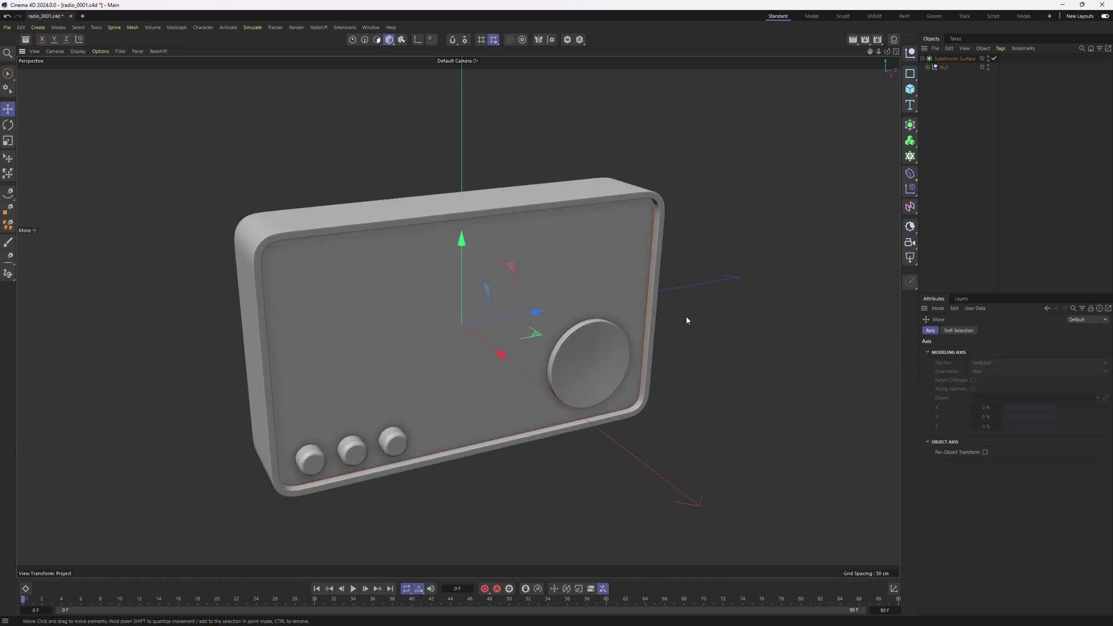
Step: Switch to polygon mode on radio_0001 and select a 2 by 2 block of polygons in the front panel's upper-left corner
{"action": "scroll", "coordinate": [686, 318], "scroll_direction": "up", "scroll_amount": 4}
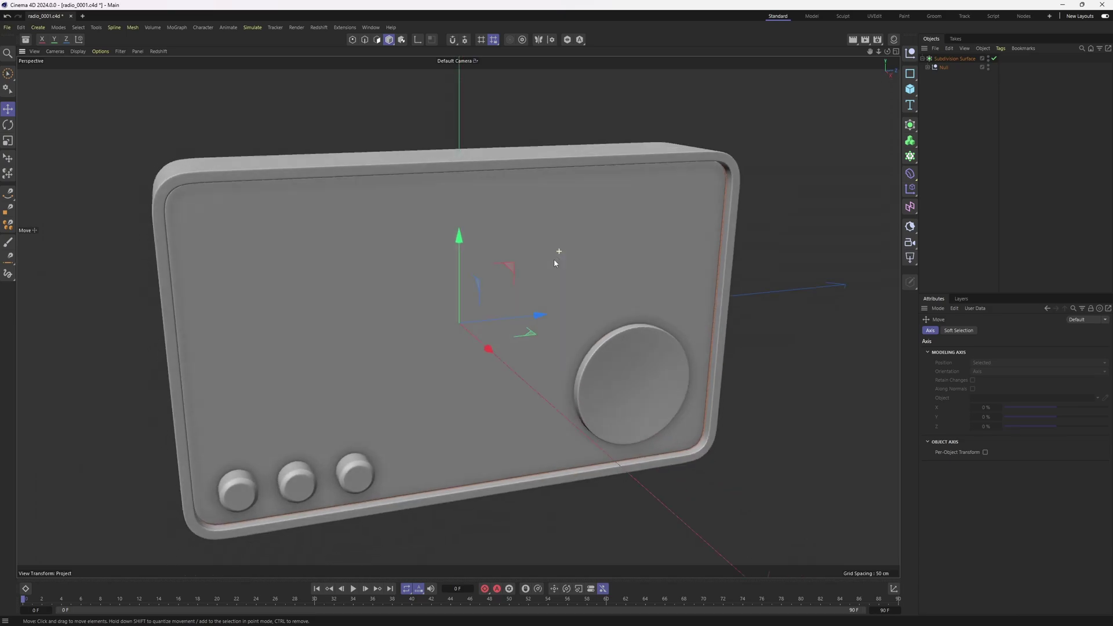
{"action": "key", "text": "Return"}
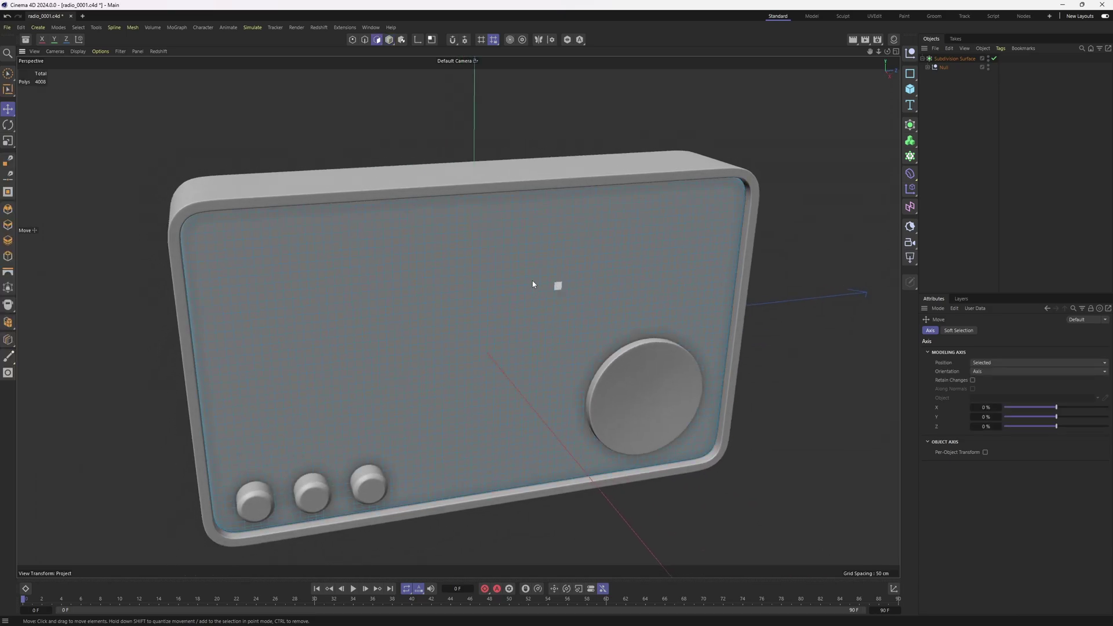
{"action": "middle_click_drag", "start_coordinate": [557, 286], "coordinate": [643, 289], "text": "alt"}
{"action": "scroll", "coordinate": [283, 226], "scroll_direction": "up", "scroll_amount": 4}
{"action": "left_click_drag", "start_coordinate": [334, 230], "coordinate": [335, 208], "text": "alt"}
{"action": "scroll", "coordinate": [308, 235], "scroll_direction": "up", "scroll_amount": 2}
{"action": "left_click", "coordinate": [304, 228]}
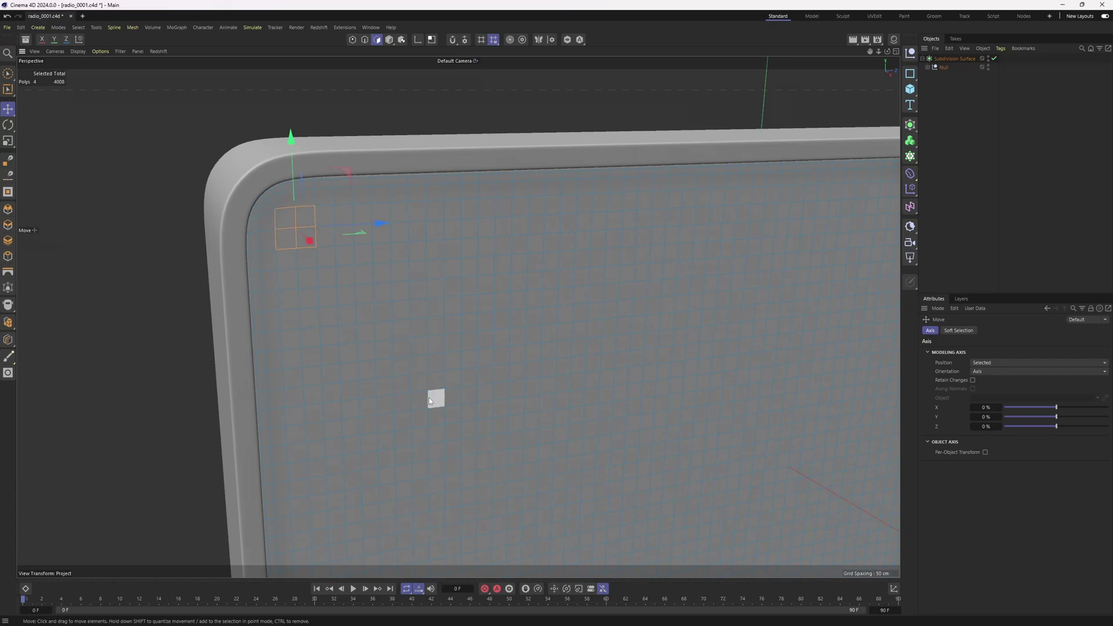
{"action": "scroll", "coordinate": [436, 326], "scroll_direction": "down", "scroll_amount": 2}
{"action": "left_click_drag", "start_coordinate": [360, 303], "coordinate": [373, 316], "text": "alt"}
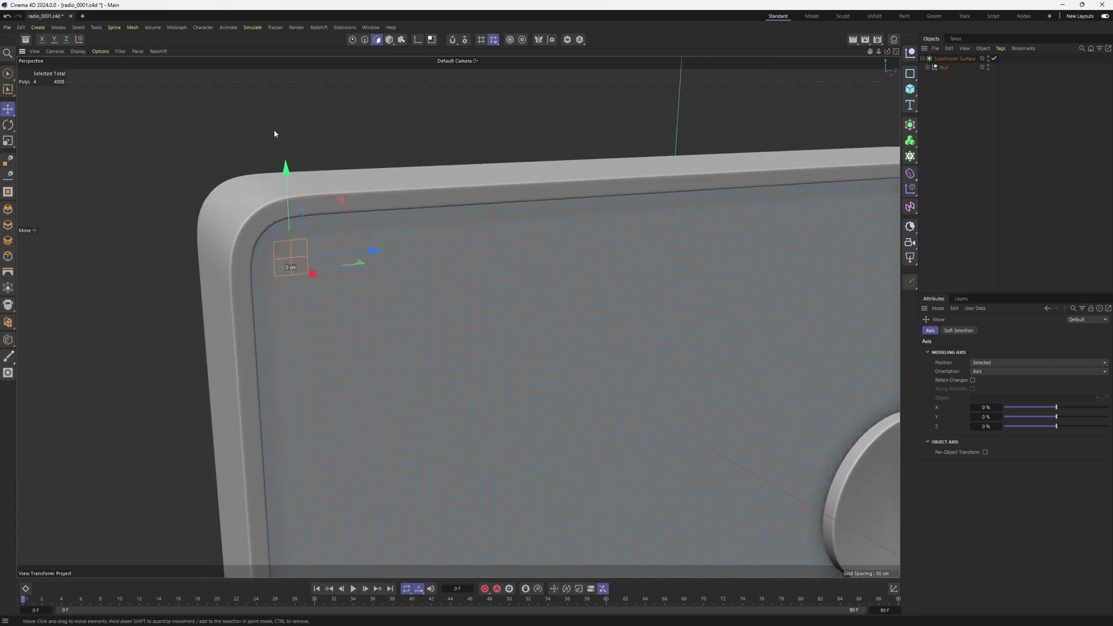
Step: Start Pattern Selection from the corner block and choose the direction running horizontally across the radio's front panel
{"action": "left_click", "coordinate": [78, 27]}
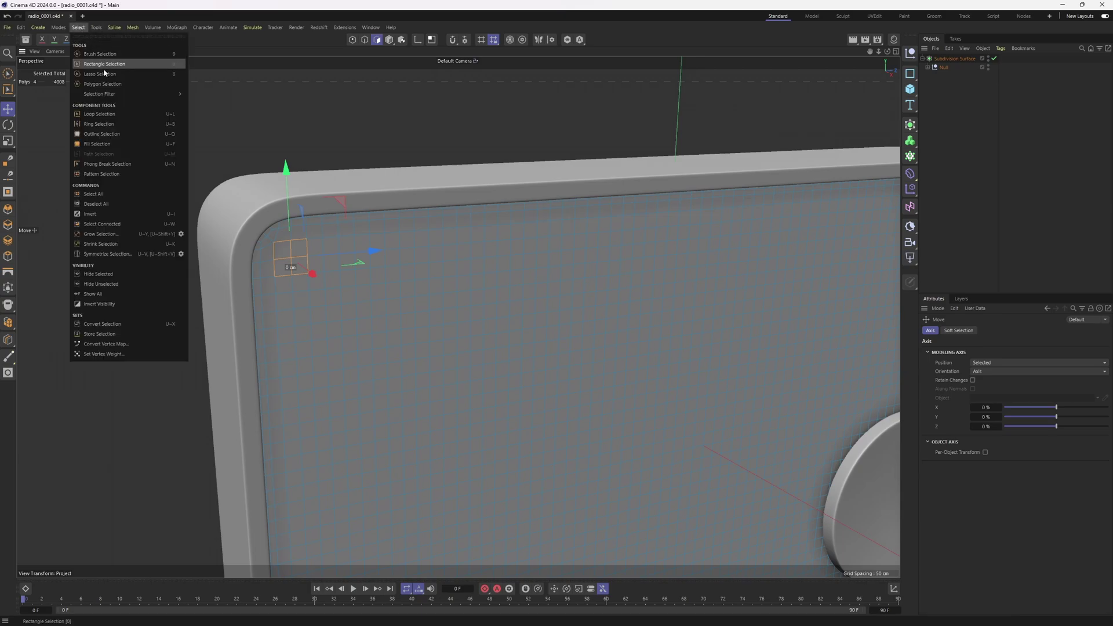
{"action": "left_click", "coordinate": [107, 174]}
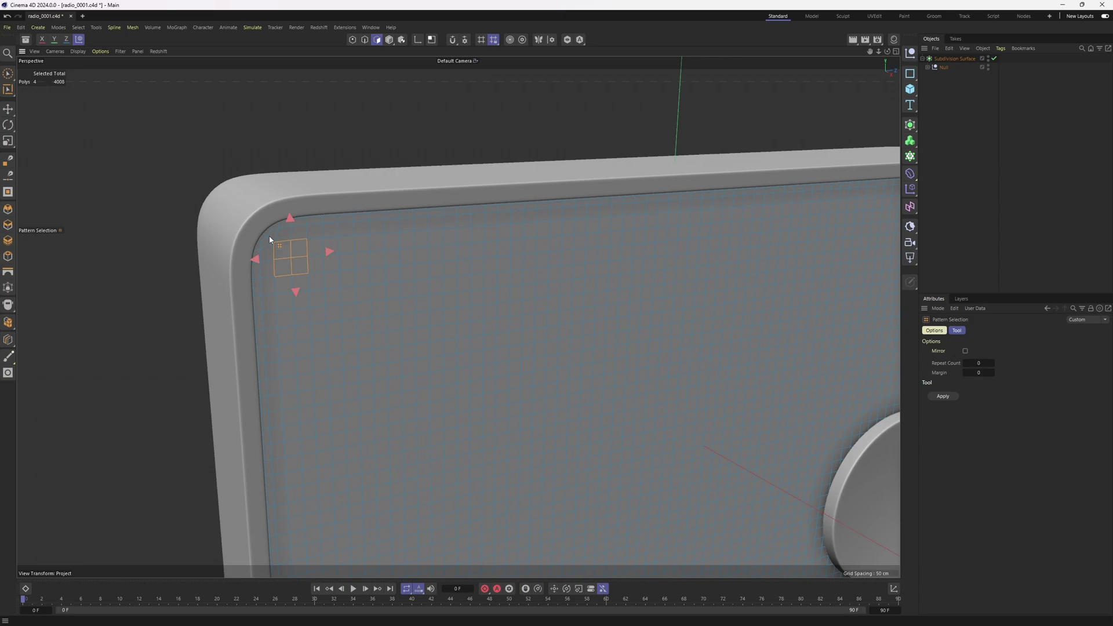
{"action": "left_click_drag", "start_coordinate": [329, 252], "coordinate": [354, 280], "text": "alt"}
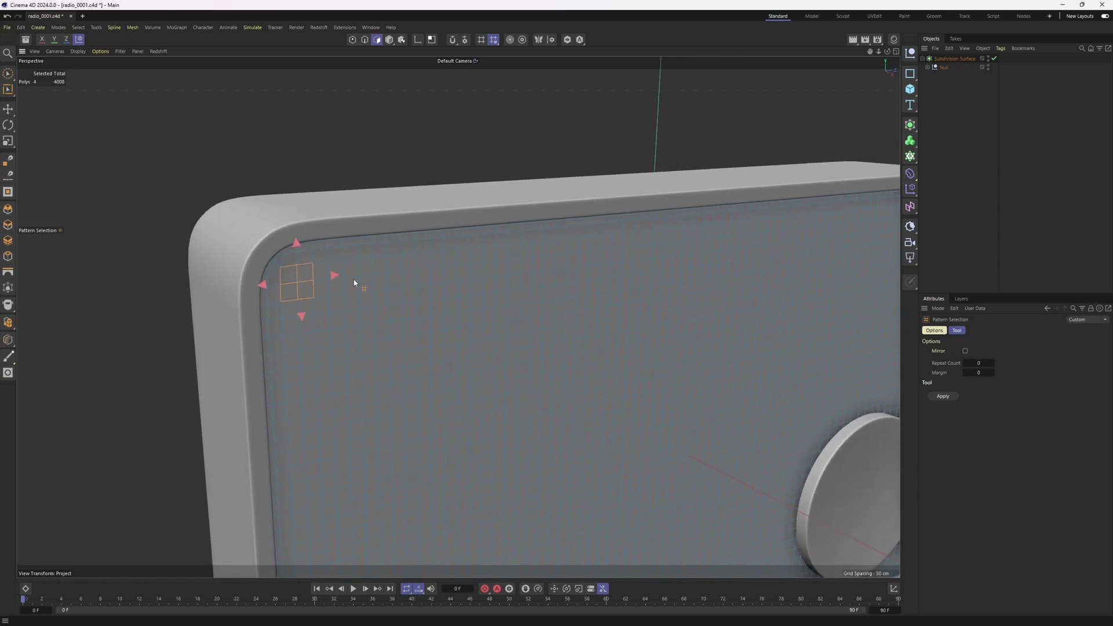
{"action": "middle_click_drag", "start_coordinate": [354, 280], "coordinate": [356, 315], "text": "alt"}
{"action": "left_click_drag", "start_coordinate": [356, 315], "coordinate": [378, 314], "text": "alt"}
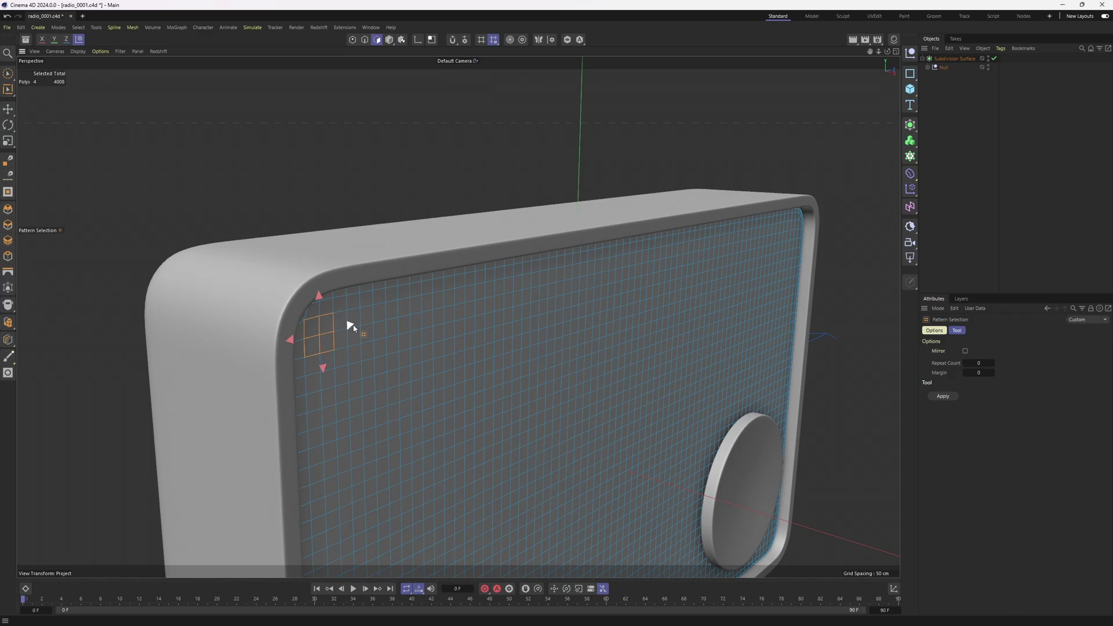
{"action": "left_click_drag", "start_coordinate": [372, 347], "coordinate": [337, 349], "text": "alt"}
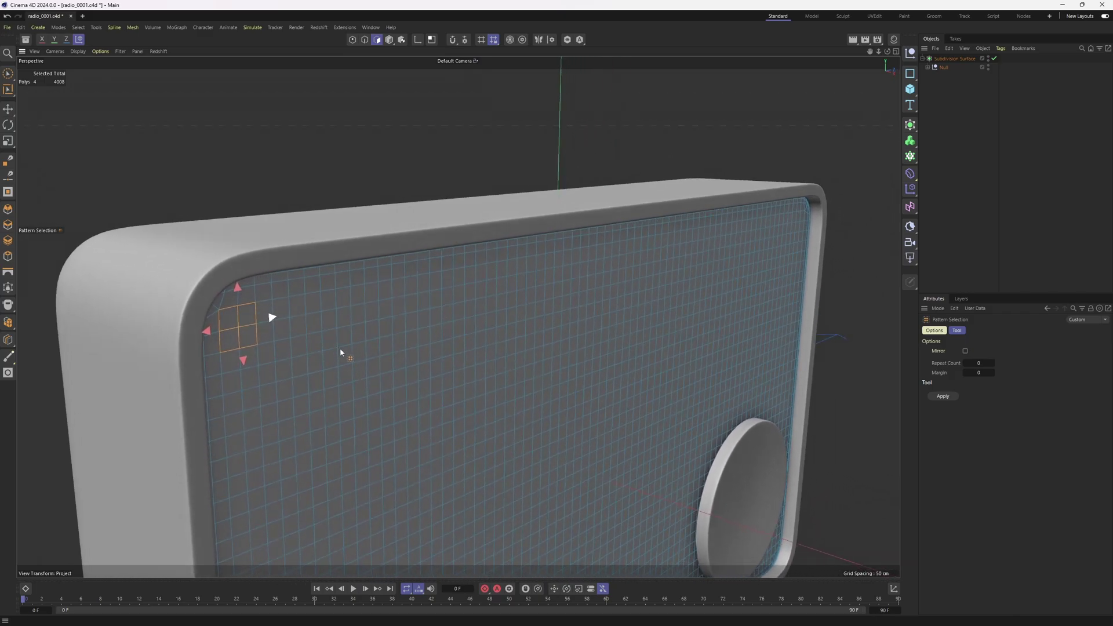
Step: Set the horizontal selection pattern to a repeat count of 10 with a margin of 1
{"action": "left_click_drag", "start_coordinate": [993, 364], "coordinate": [994, 368]}
{"action": "left_click", "coordinate": [993, 365]}
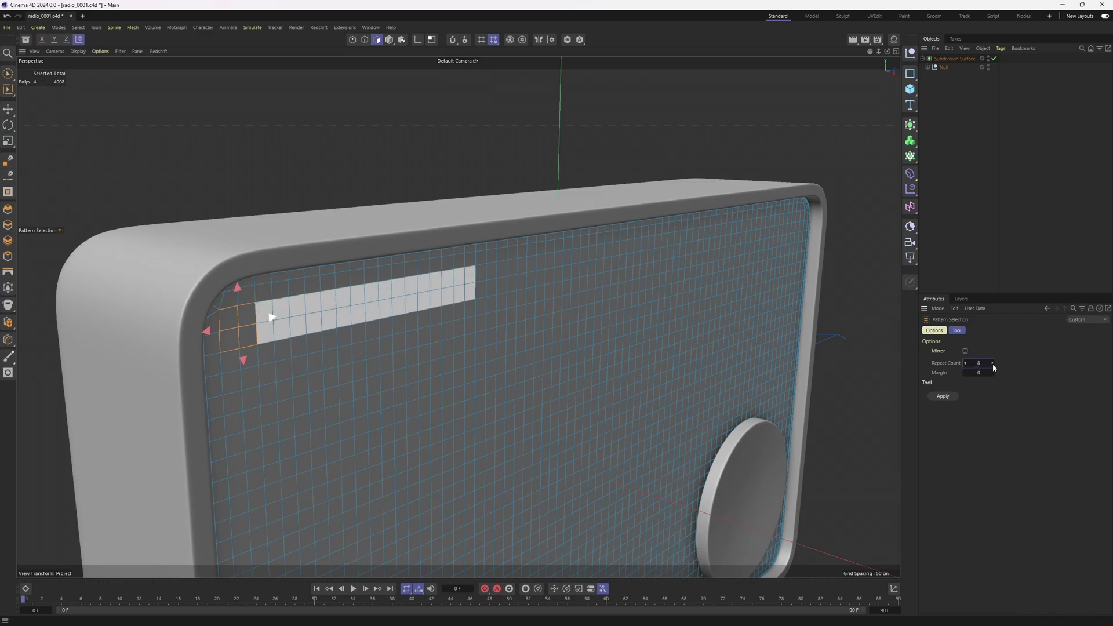
{"action": "left_click", "coordinate": [993, 365]}
{"action": "left_click", "coordinate": [994, 366]}
{"action": "left_click_drag", "start_coordinate": [580, 325], "coordinate": [551, 326], "text": "alt"}
{"action": "scroll", "coordinate": [554, 323], "scroll_direction": "up", "scroll_amount": 2}
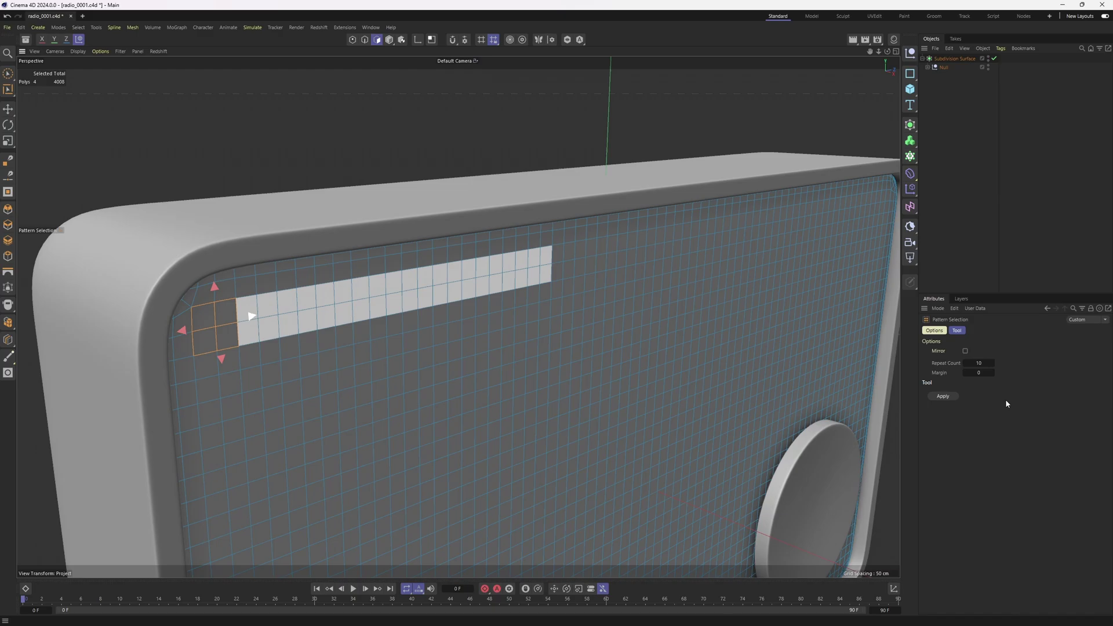
{"action": "left_click", "coordinate": [994, 374]}
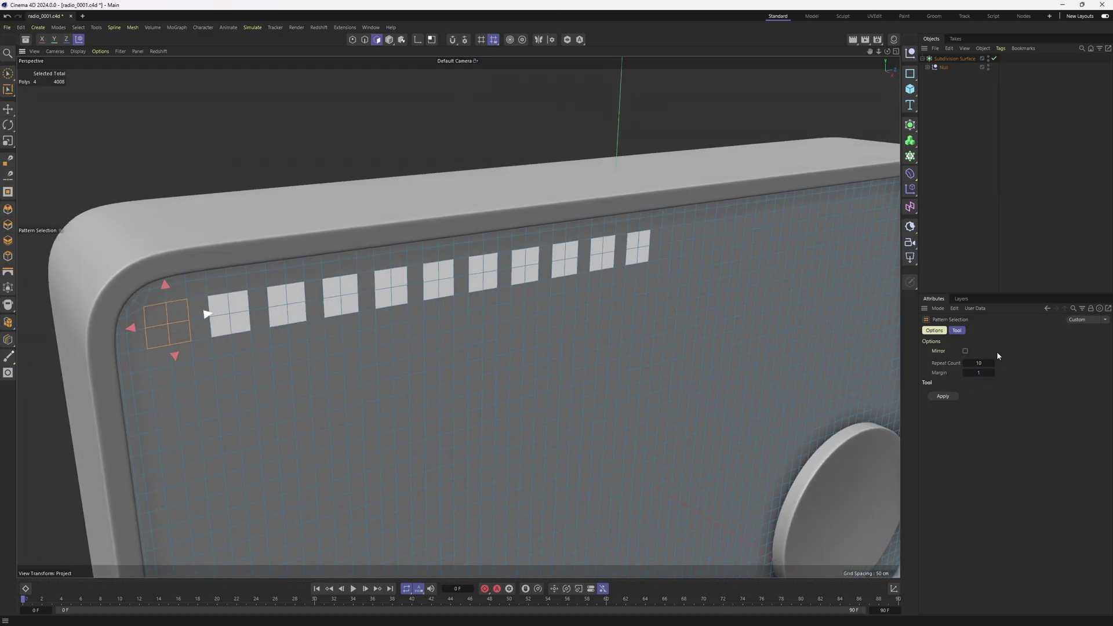
Step: Raise the pattern's repeat count to 22 so the blocks span the panel's top row, and apply the selection
{"action": "middle_click_drag", "start_coordinate": [824, 347], "coordinate": [632, 331], "text": "alt"}
{"action": "scroll", "coordinate": [631, 331], "scroll_direction": "down", "scroll_amount": 2}
{"action": "left_click_drag", "start_coordinate": [632, 330], "coordinate": [622, 317], "text": "alt"}
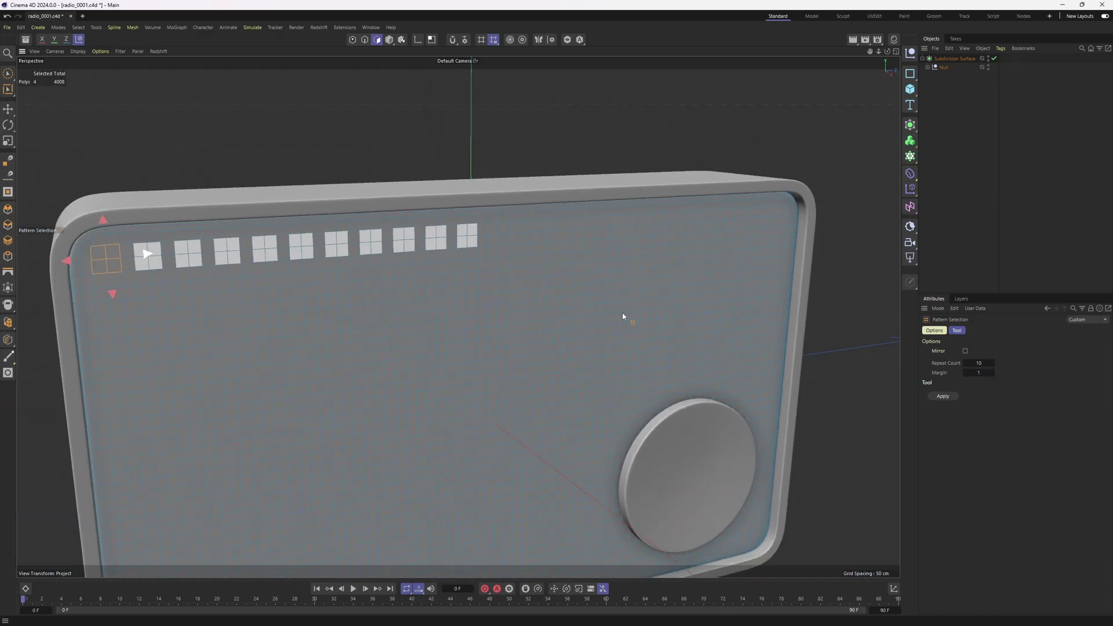
{"action": "middle_click_drag", "start_coordinate": [622, 316], "coordinate": [676, 348], "text": "alt"}
{"action": "left_click", "coordinate": [993, 363]}
{"action": "left_click", "coordinate": [993, 363]}
{"action": "left_click", "coordinate": [994, 363]}
{"action": "left_click", "coordinate": [993, 363]}
{"action": "left_click", "coordinate": [993, 363]}
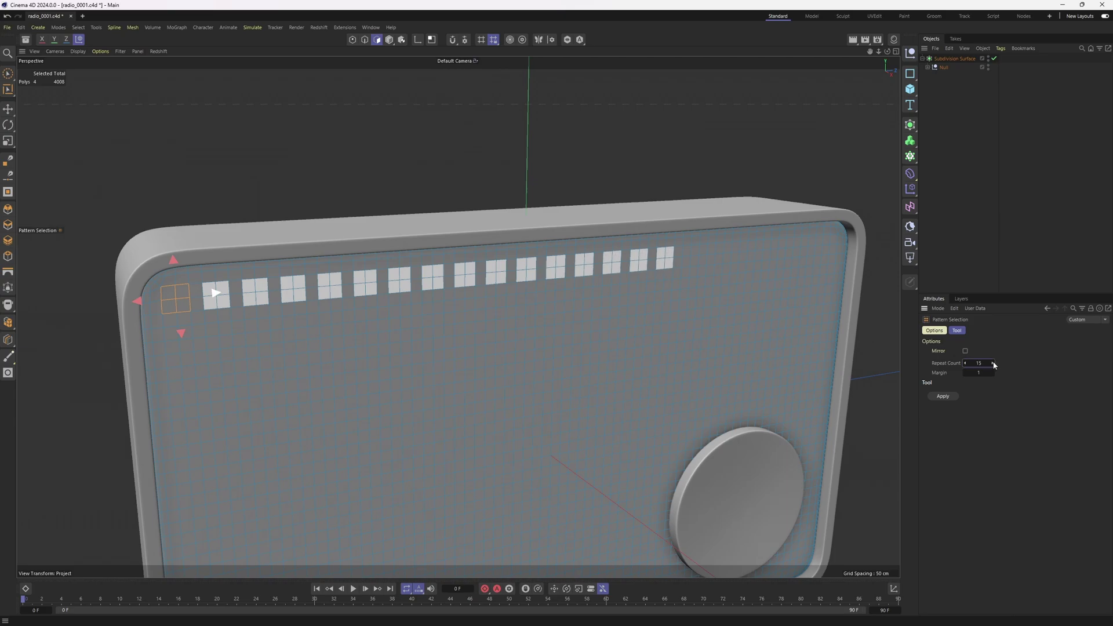
{"action": "left_click", "coordinate": [994, 364]}
{"action": "left_click", "coordinate": [994, 364]}
{"action": "left_click", "coordinate": [994, 364]}
{"action": "left_click", "coordinate": [994, 363]}
{"action": "left_click", "coordinate": [994, 363]}
{"action": "left_click", "coordinate": [994, 364]}
{"action": "left_click", "coordinate": [994, 364]}
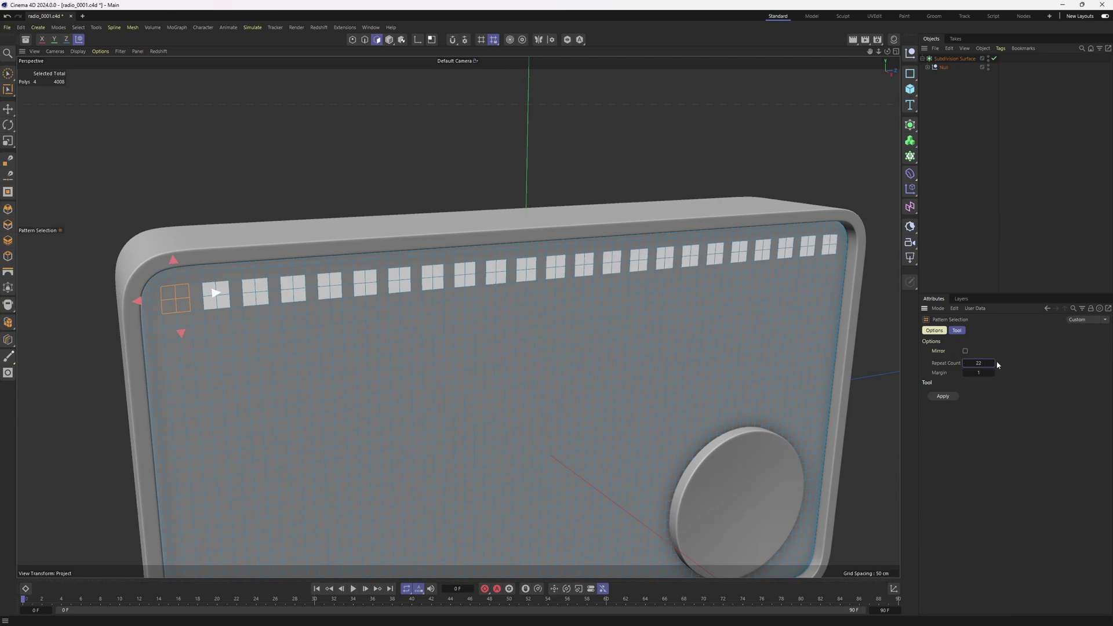
{"action": "left_click_drag", "start_coordinate": [906, 354], "coordinate": [612, 400], "text": "alt"}
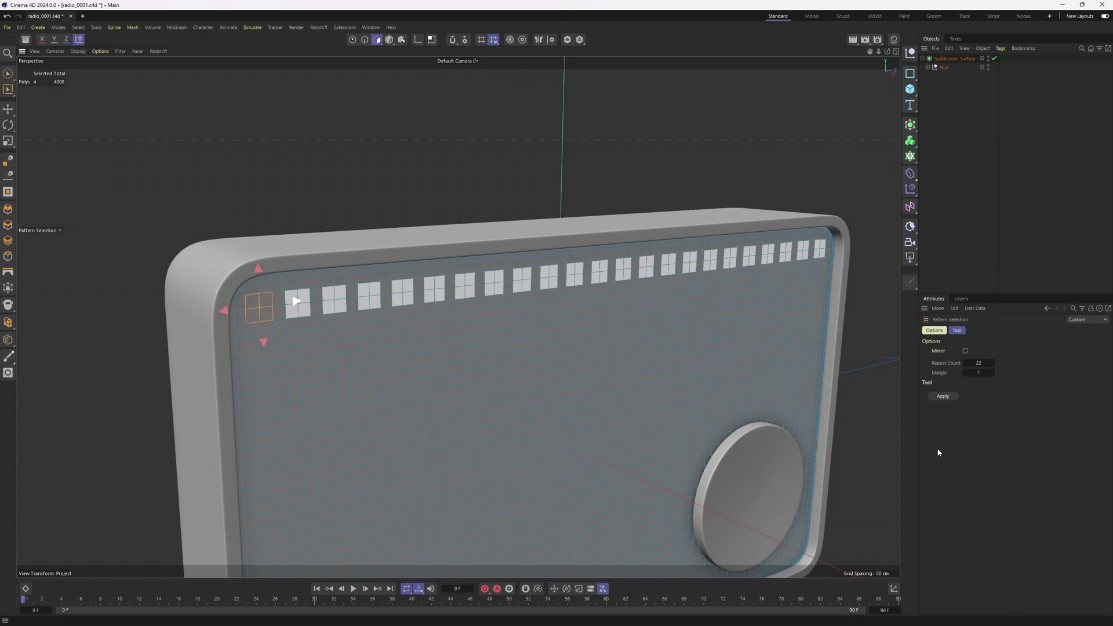
{"action": "left_click", "coordinate": [950, 399]}
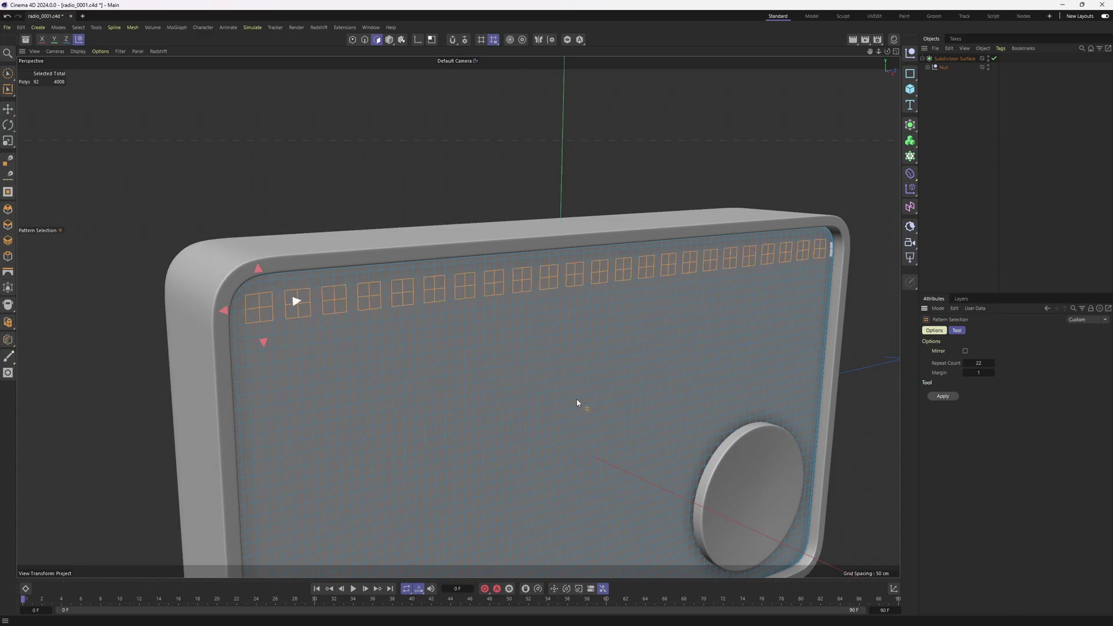
Step: Repeat the selected row of blocks down the front panel with a repeat count of 11, and apply the pattern
{"action": "left_click_drag", "start_coordinate": [576, 400], "coordinate": [373, 284], "text": "alt"}
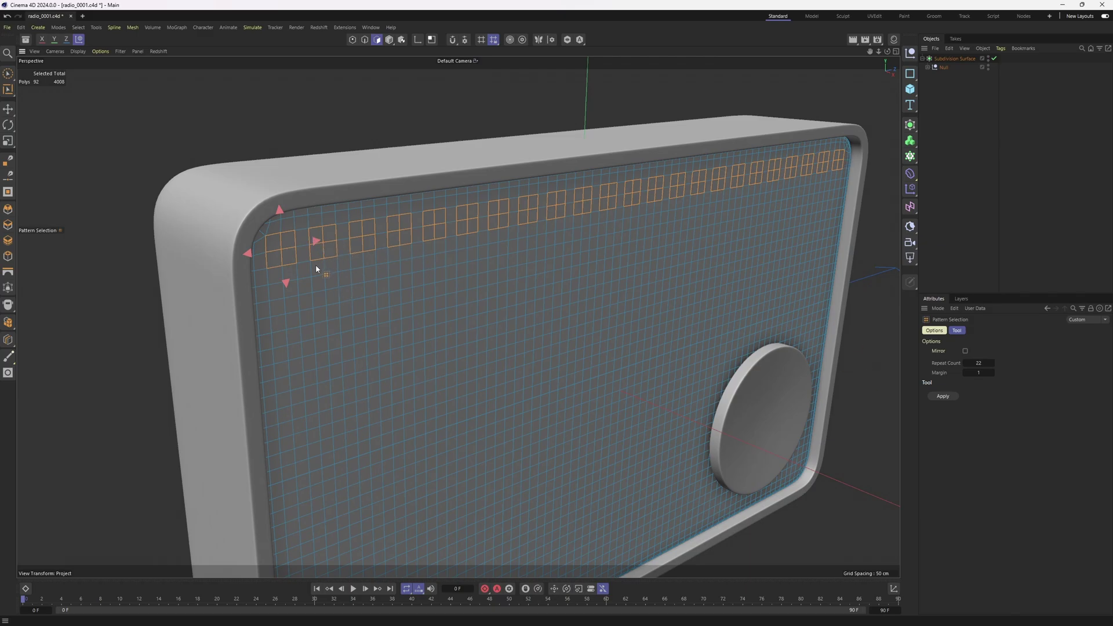
{"action": "left_click", "coordinate": [286, 284]}
{"action": "left_click_drag", "start_coordinate": [400, 325], "coordinate": [406, 249], "text": "alt"}
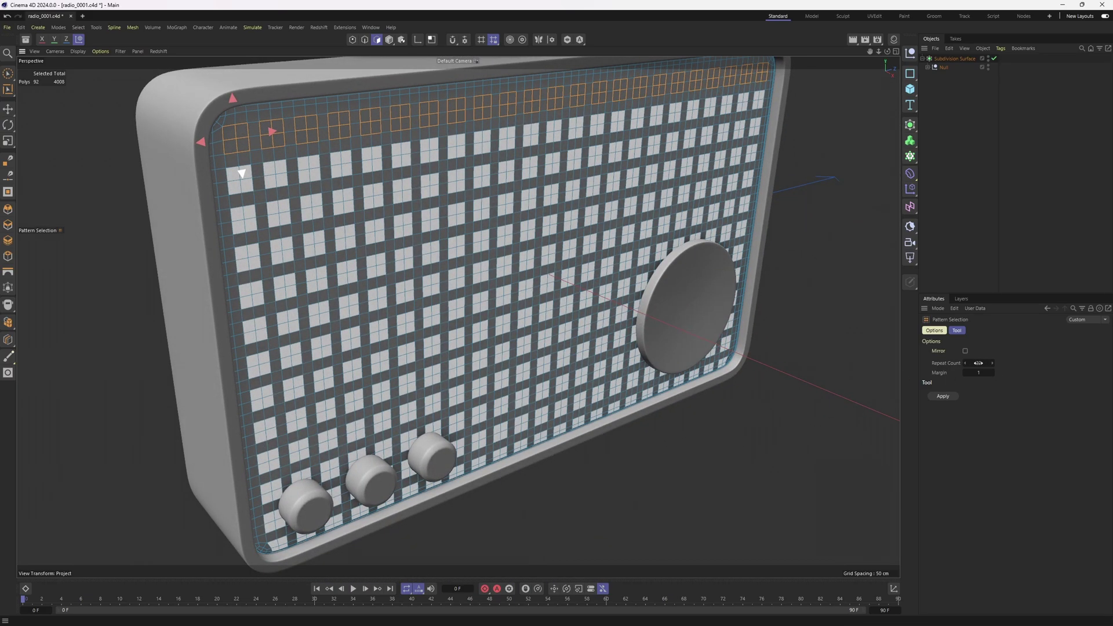
{"action": "left_click", "coordinate": [979, 363]}
{"action": "left_click", "coordinate": [965, 363]}
{"action": "left_click", "coordinate": [966, 364]}
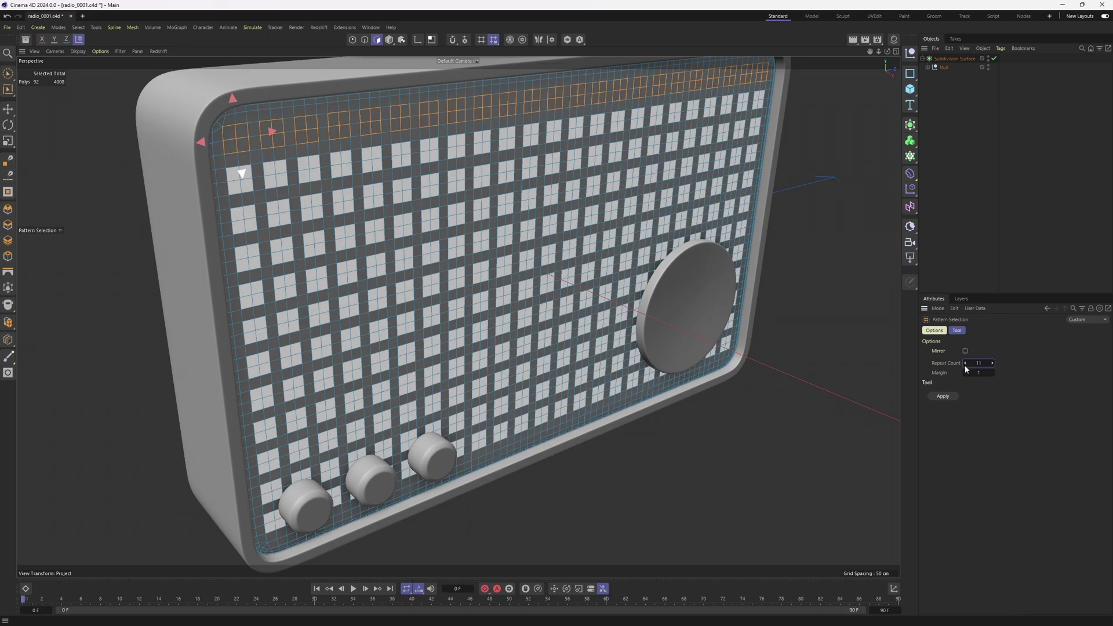
{"action": "left_click_drag", "start_coordinate": [548, 372], "coordinate": [535, 353], "text": "alt"}
{"action": "middle_click_drag", "start_coordinate": [535, 353], "coordinate": [543, 386], "text": "alt"}
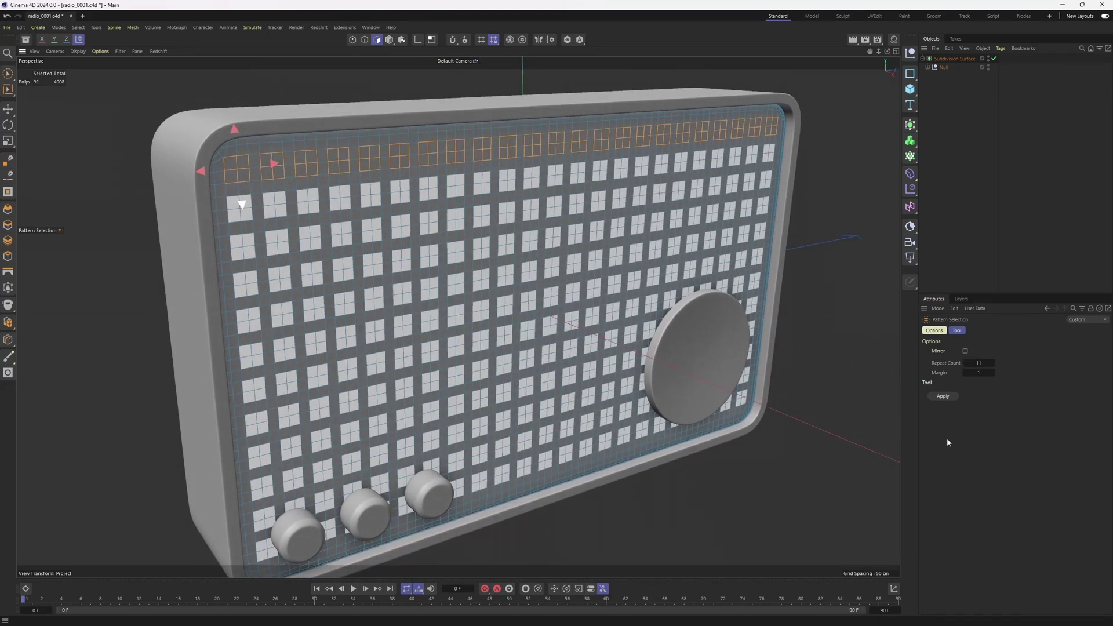
{"action": "left_click", "coordinate": [943, 397]}
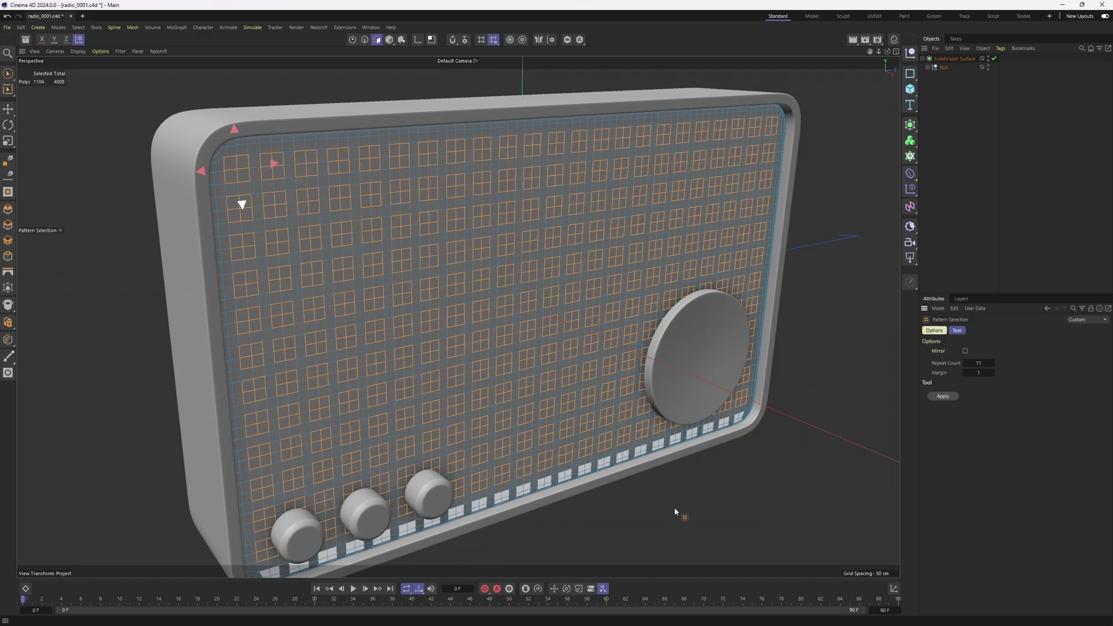
Step: Inset the selected polygon blocks by 0.7 cm and round them with Fit Circle at 64.4 % scale
{"action": "scroll", "coordinate": [555, 318], "scroll_direction": "up", "scroll_amount": 3}
{"action": "key", "text": "m"}
{"action": "key", "text": "w"}
{"action": "scroll", "coordinate": [252, 179], "scroll_direction": "up", "scroll_amount": 1}
{"action": "middle_click_drag", "start_coordinate": [252, 179], "coordinate": [360, 301], "text": "alt"}
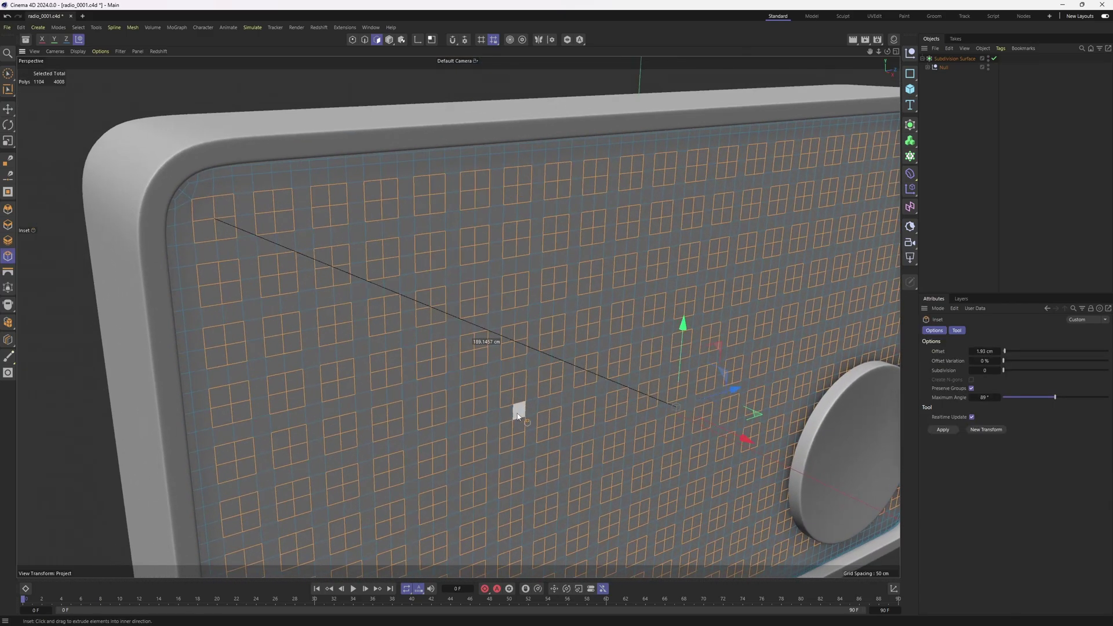
{"action": "left_click_drag", "start_coordinate": [521, 418], "coordinate": [532, 417]}
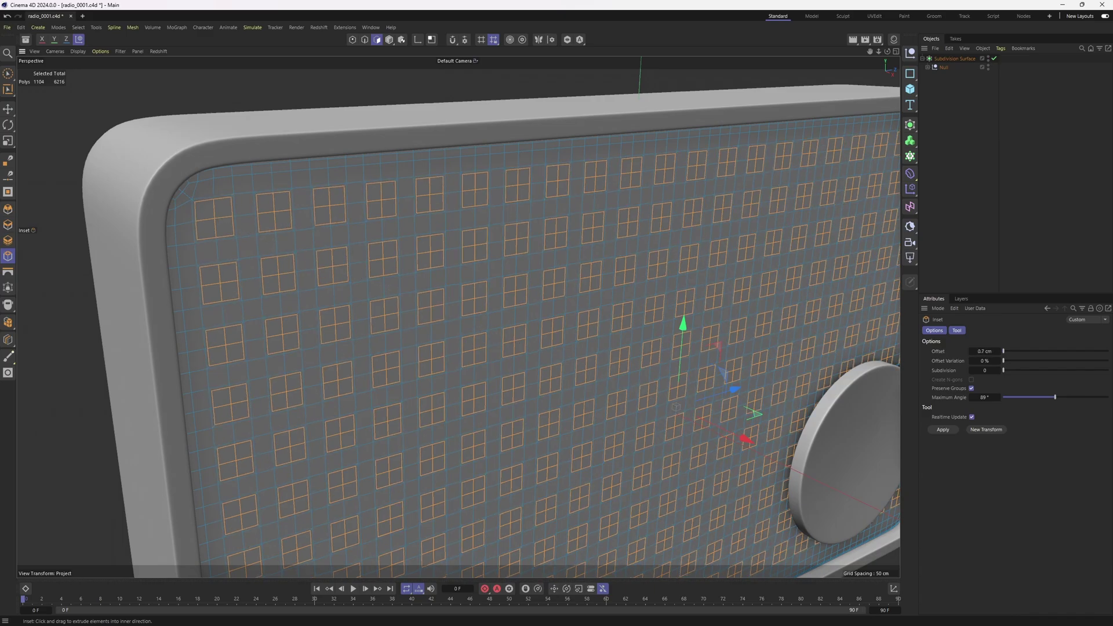
{"action": "right_click", "coordinate": [533, 417]}
{"action": "left_click", "coordinate": [576, 511]}
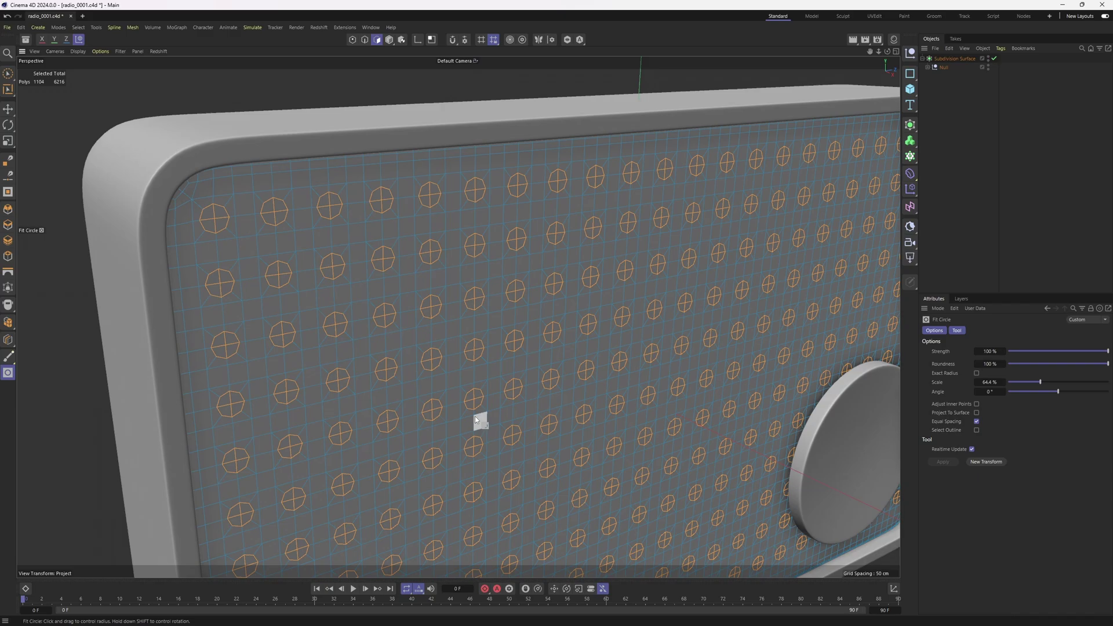
Step: Inset the circles by 0.25 cm and again by 1.58 cm, and push their centres into the panel to form speaker holes
{"action": "key", "text": "i"}
{"action": "scroll", "coordinate": [246, 230], "scroll_direction": "up", "scroll_amount": 3}
{"action": "left_click_drag", "start_coordinate": [329, 332], "coordinate": [530, 411], "text": "alt"}
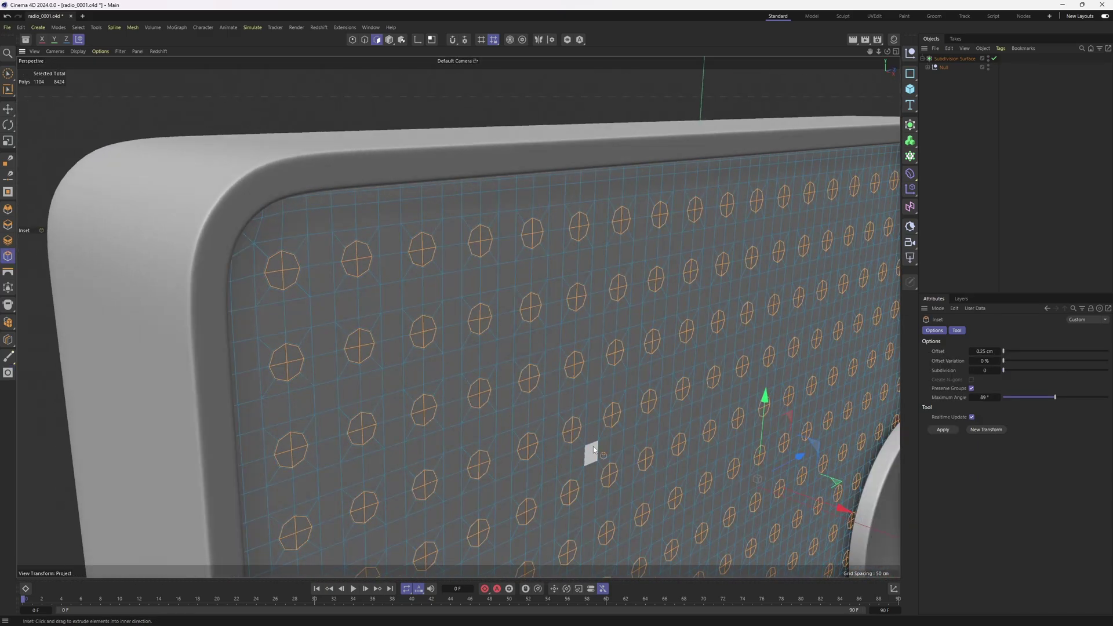
{"action": "left_click_drag", "start_coordinate": [594, 450], "coordinate": [623, 448]}
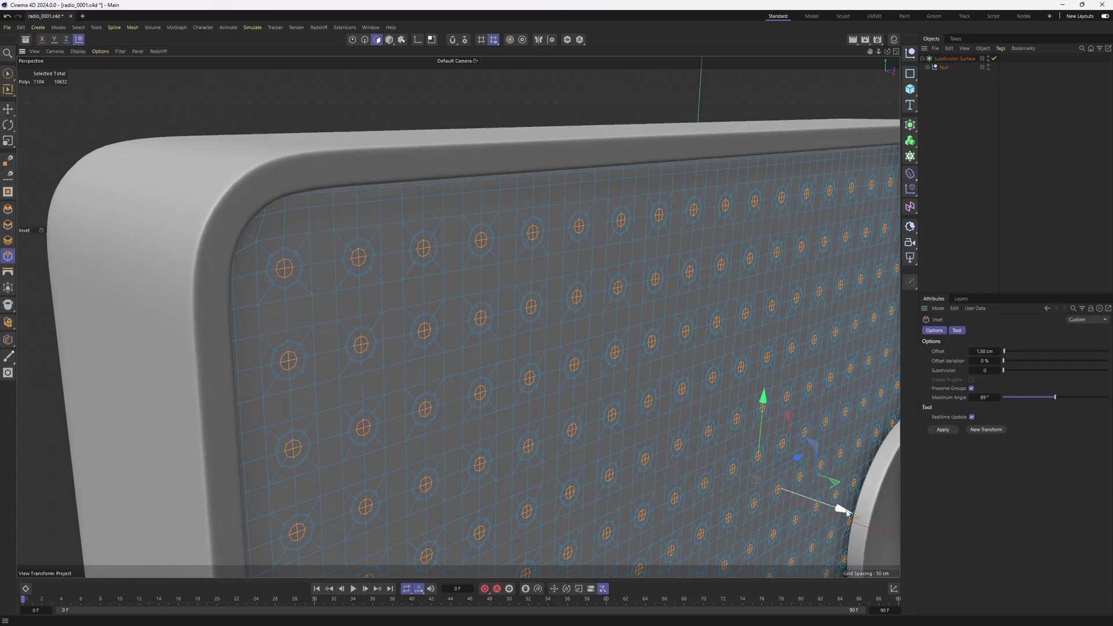
{"action": "mouse_move", "coordinate": [844, 509]}
{"action": "left_mouse_down"}
{"action": "mouse_move", "coordinate": [835, 507]}
{"action": "mouse_move", "coordinate": [840, 522]}
{"action": "left_mouse_up"}
{"action": "left_click_drag", "start_coordinate": [777, 504], "coordinate": [821, 527]}
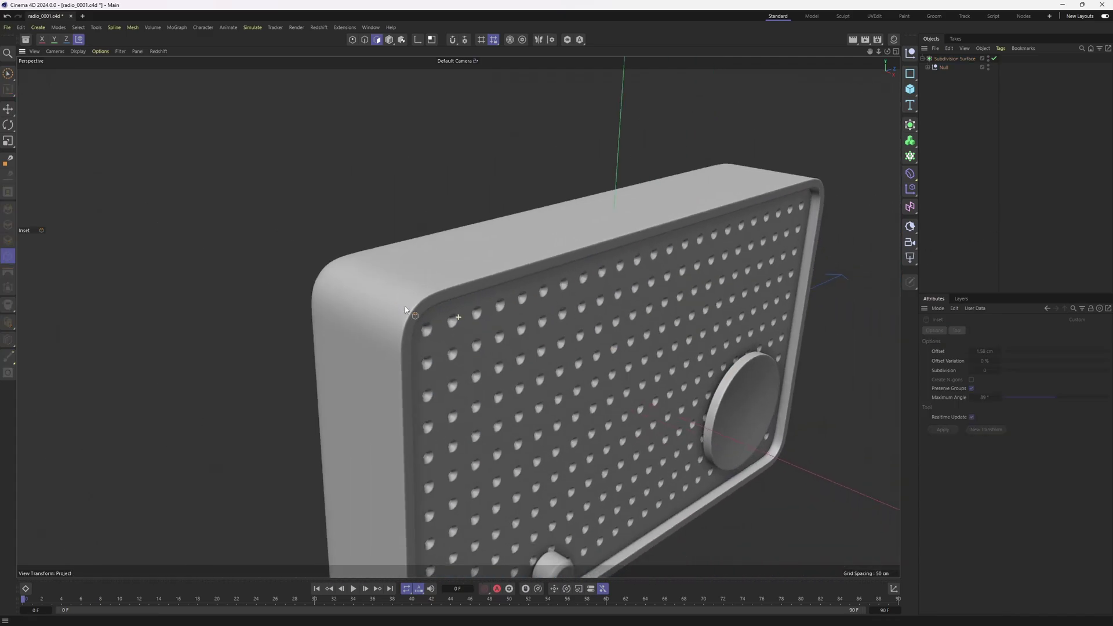
Step: Undo the speaker-hole modelling back to the selected grid of square blocks, and return to the Move tool
{"action": "left_click_drag", "start_coordinate": [405, 306], "coordinate": [520, 342], "text": "alt"}
{"action": "double_click", "coordinate": [520, 341]}
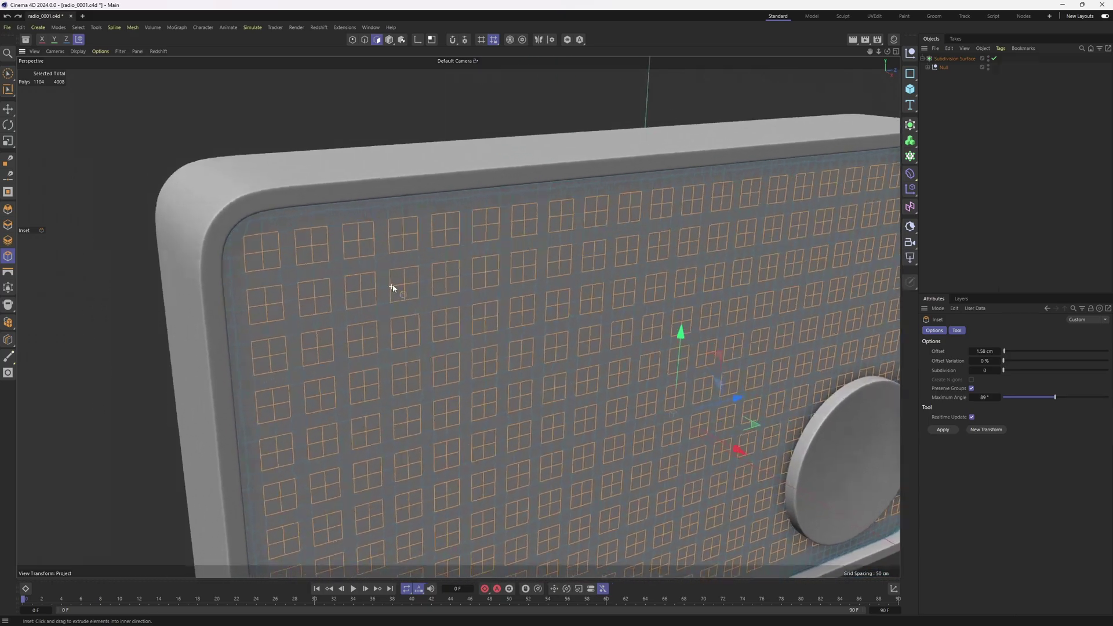
{"action": "scroll", "coordinate": [392, 287], "scroll_direction": "up", "scroll_amount": 1}
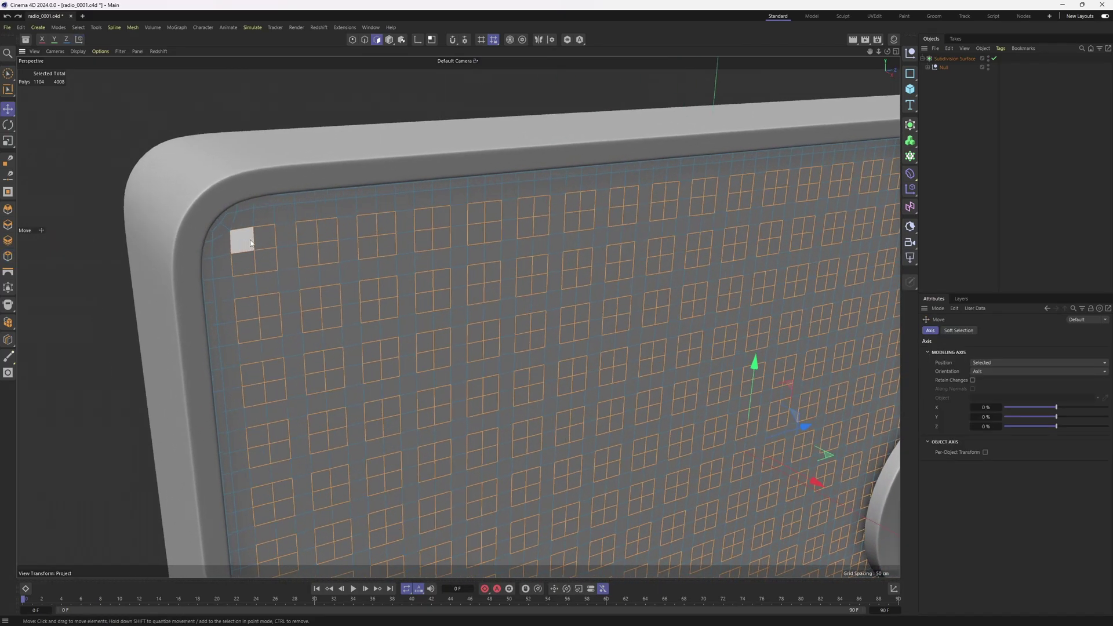
Step: Select two diagonally adjacent 2×2 polygon blocks in the front panel's corner and start a Pattern Selection running across the panel's width
{"action": "left_click", "coordinate": [255, 242]}
{"action": "left_click_drag", "start_coordinate": [265, 255], "coordinate": [312, 295], "text": "alt"}
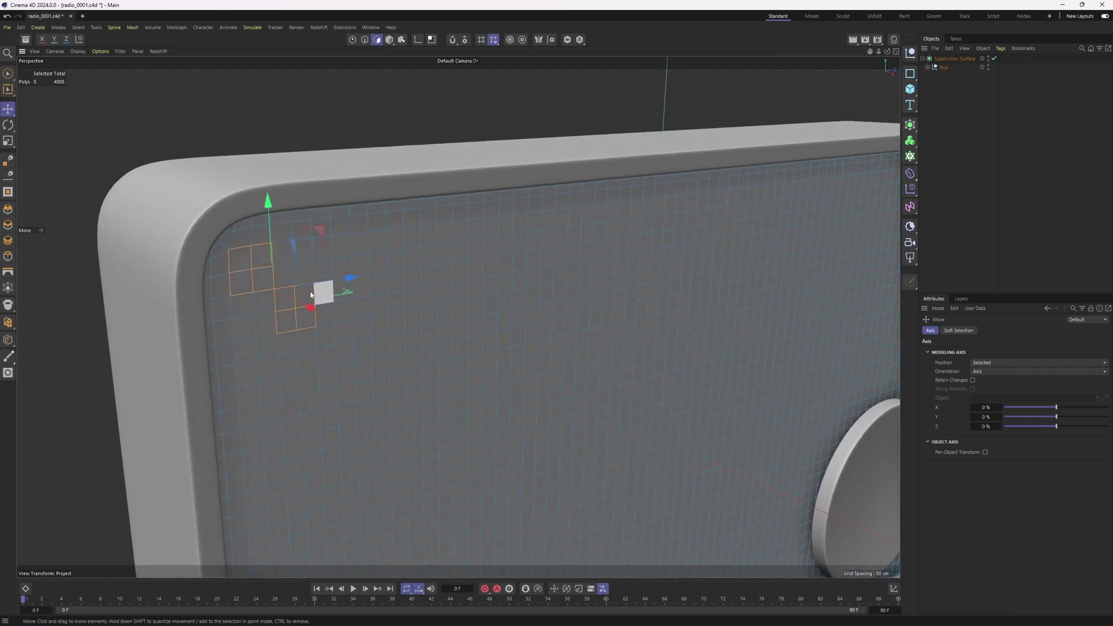
{"action": "left_click", "coordinate": [78, 27]}
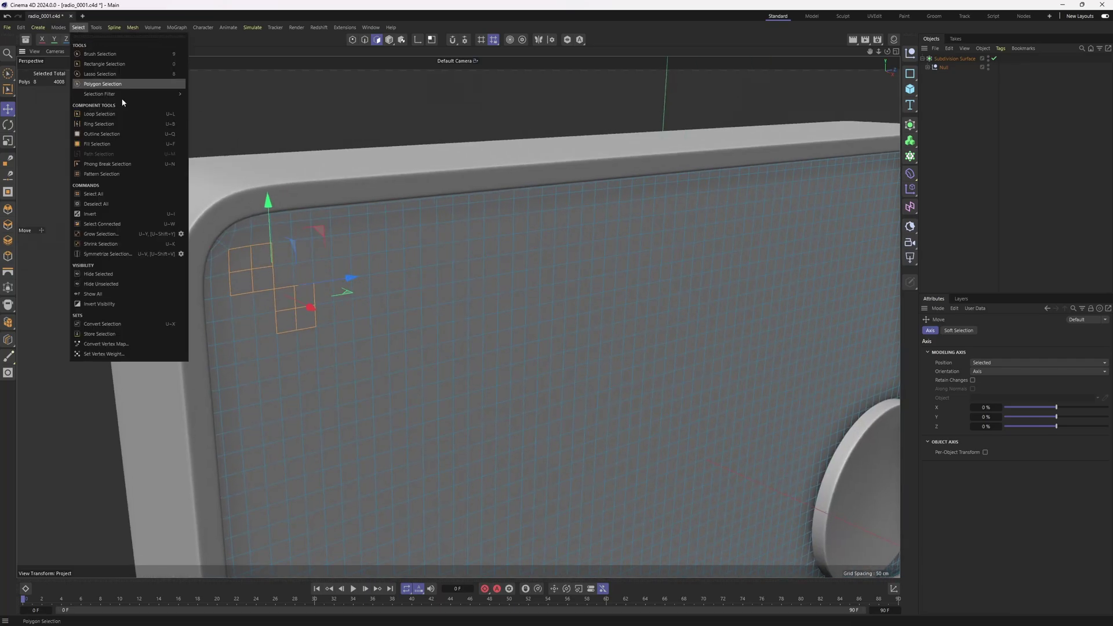
{"action": "left_click", "coordinate": [115, 175]}
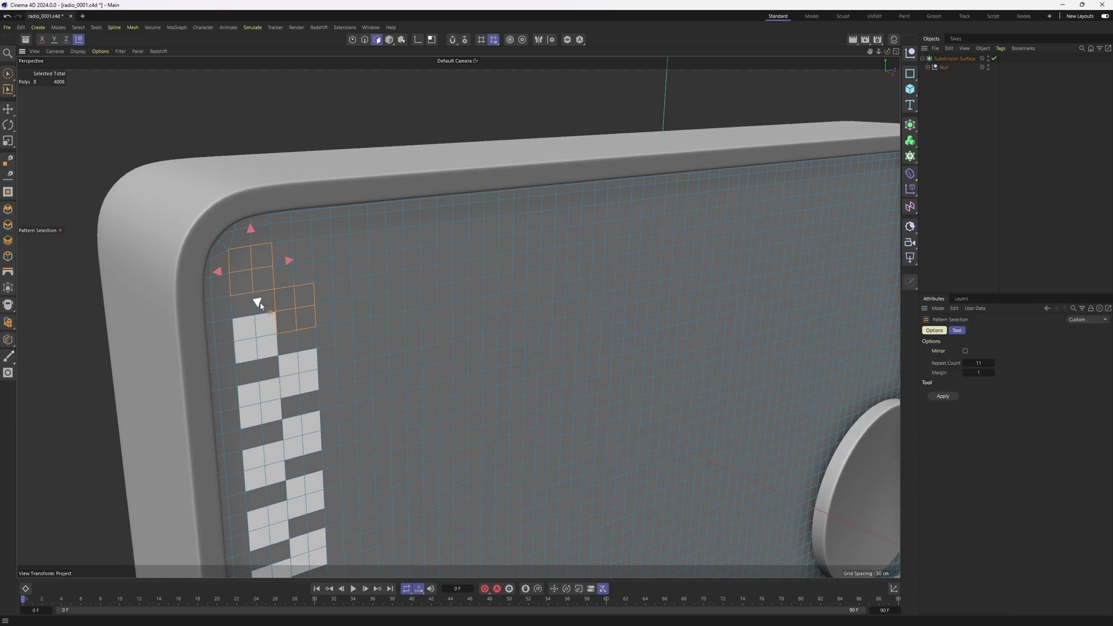
{"action": "left_click", "coordinate": [294, 262]}
{"action": "left_click_drag", "start_coordinate": [464, 332], "coordinate": [438, 358], "text": "alt"}
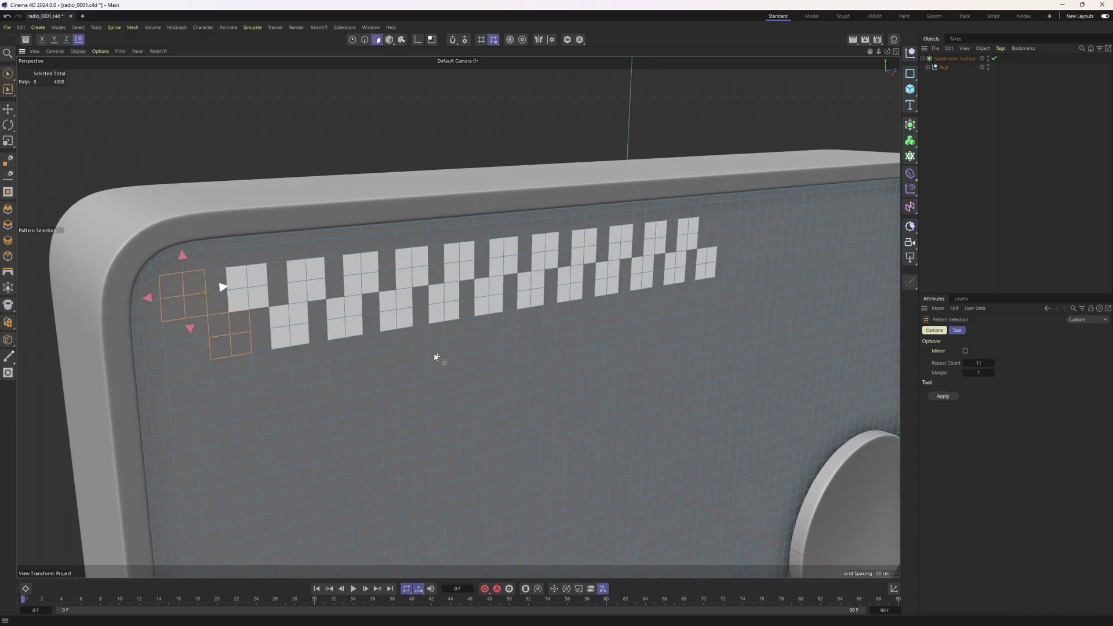
Step: Set the pattern's margin to 2 and repeat count to 16, and apply it across the panel's upper row
{"action": "left_click", "coordinate": [992, 373]}
{"action": "left_click", "coordinate": [993, 362]}
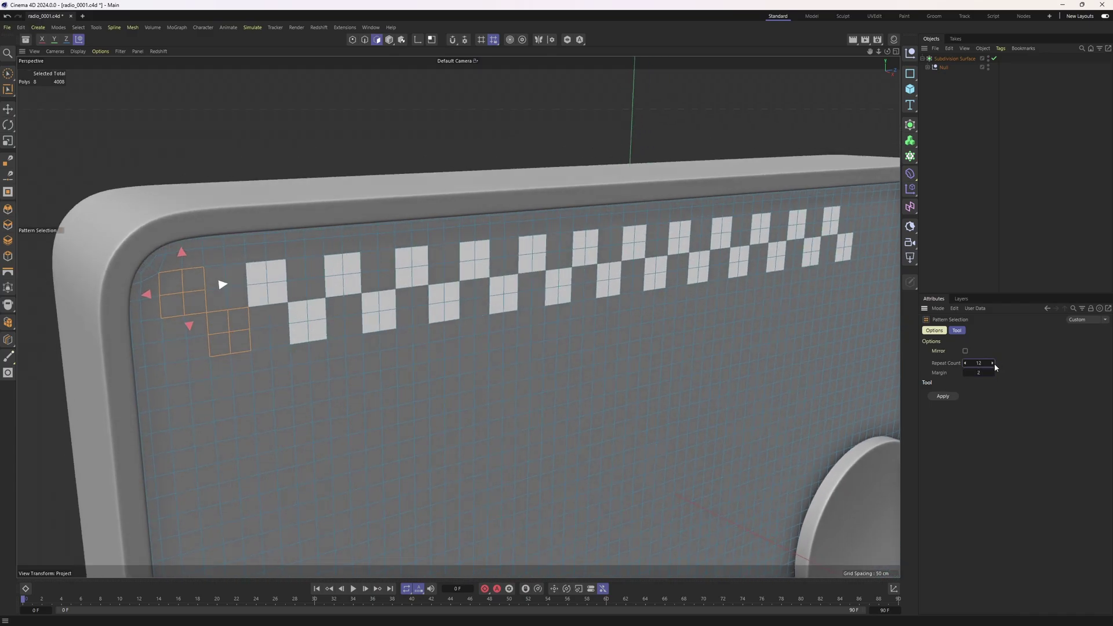
{"action": "left_click", "coordinate": [993, 362]}
{"action": "left_click_drag", "start_coordinate": [731, 327], "coordinate": [706, 330], "text": "alt"}
{"action": "right_click_drag", "start_coordinate": [706, 331], "coordinate": [647, 340], "text": "alt"}
{"action": "middle_click_drag", "start_coordinate": [646, 339], "coordinate": [736, 354], "text": "alt"}
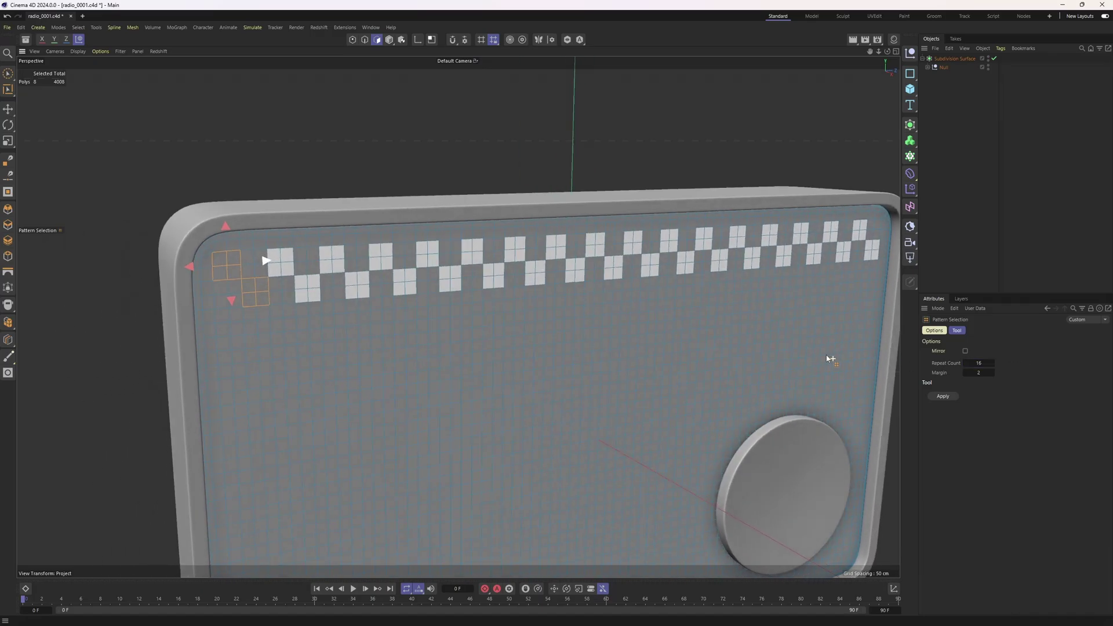
{"action": "left_click_drag", "start_coordinate": [827, 357], "coordinate": [728, 333], "text": "alt"}
{"action": "left_click", "coordinate": [944, 396]}
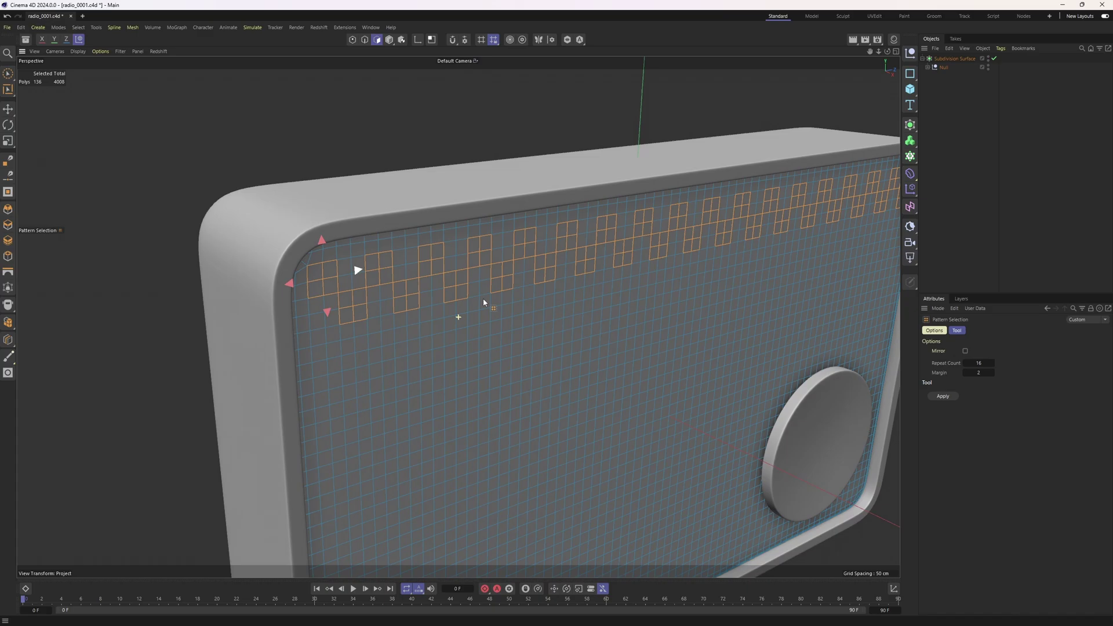
Step: Repeat the selected row of staggered blocks down the front panel with a repeat count of 8, and apply the pattern
{"action": "left_click_drag", "start_coordinate": [482, 299], "coordinate": [287, 225], "text": "alt"}
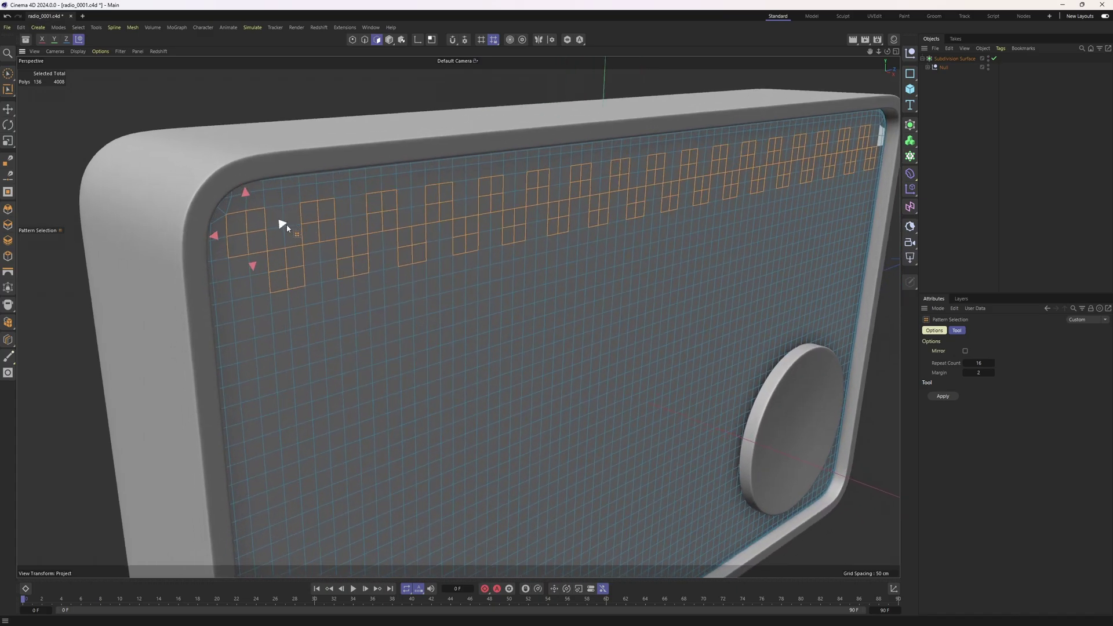
{"action": "left_click", "coordinate": [253, 267]}
{"action": "scroll", "coordinate": [344, 297], "scroll_direction": "down", "scroll_amount": 3}
{"action": "left_click_drag", "start_coordinate": [345, 298], "coordinate": [346, 265], "text": "alt"}
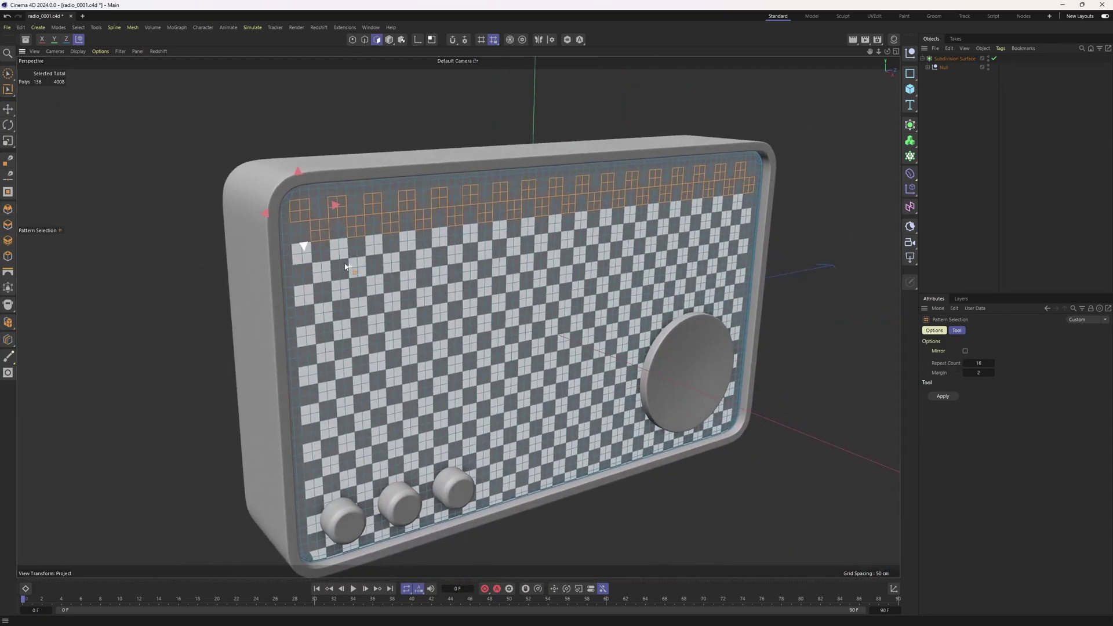
{"action": "left_click", "coordinate": [965, 364]}
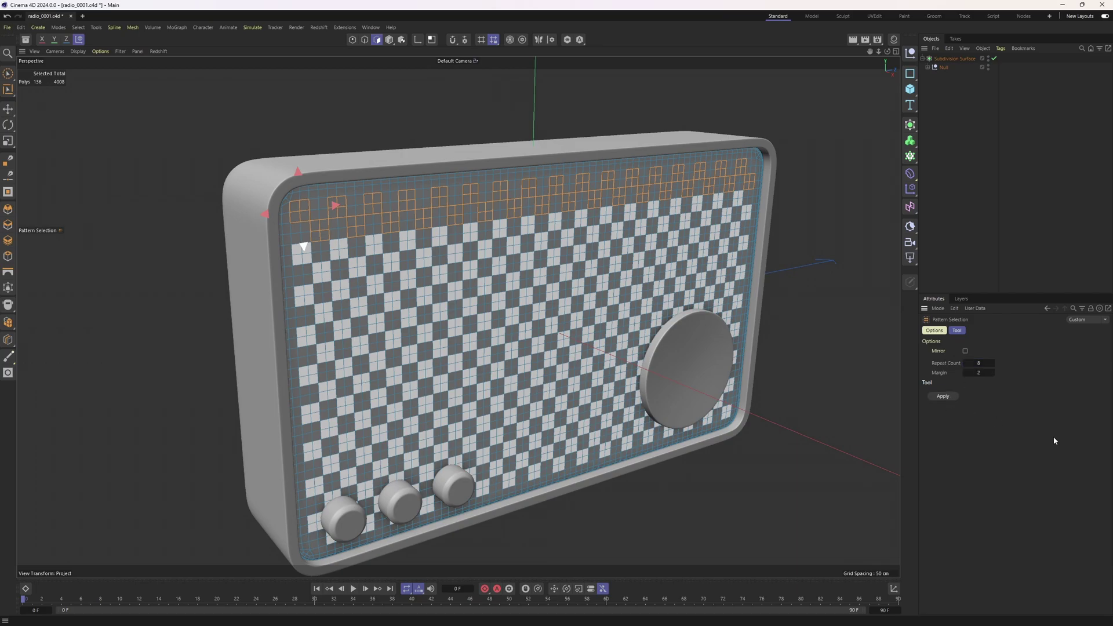
{"action": "left_click", "coordinate": [943, 396]}
Step: Inset the staggered polygon blocks by 0.31 cm and round them with Fit Circle at 62.5 % scale
{"action": "scroll", "coordinate": [483, 288], "scroll_direction": "up", "scroll_amount": 3}
{"action": "key", "text": "i"}
{"action": "scroll", "coordinate": [484, 291], "scroll_direction": "up", "scroll_amount": 2}
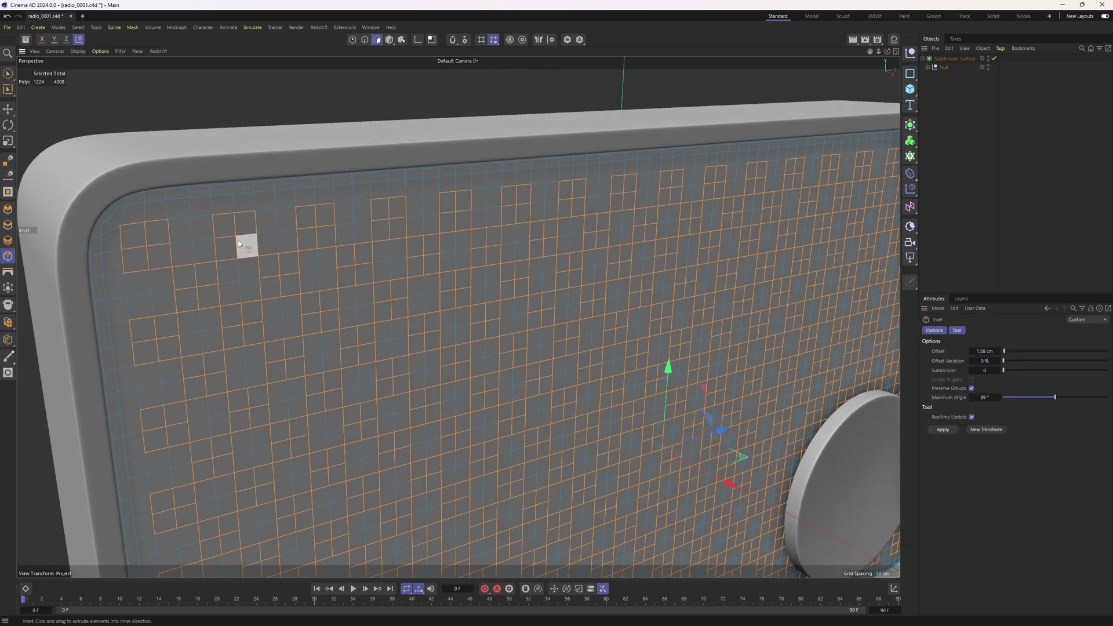
{"action": "left_click_drag", "start_coordinate": [237, 243], "coordinate": [213, 238], "text": "alt"}
{"action": "middle_click_drag", "start_coordinate": [213, 238], "coordinate": [280, 296], "text": "alt"}
{"action": "left_click_drag", "start_coordinate": [280, 296], "coordinate": [398, 353], "text": "alt"}
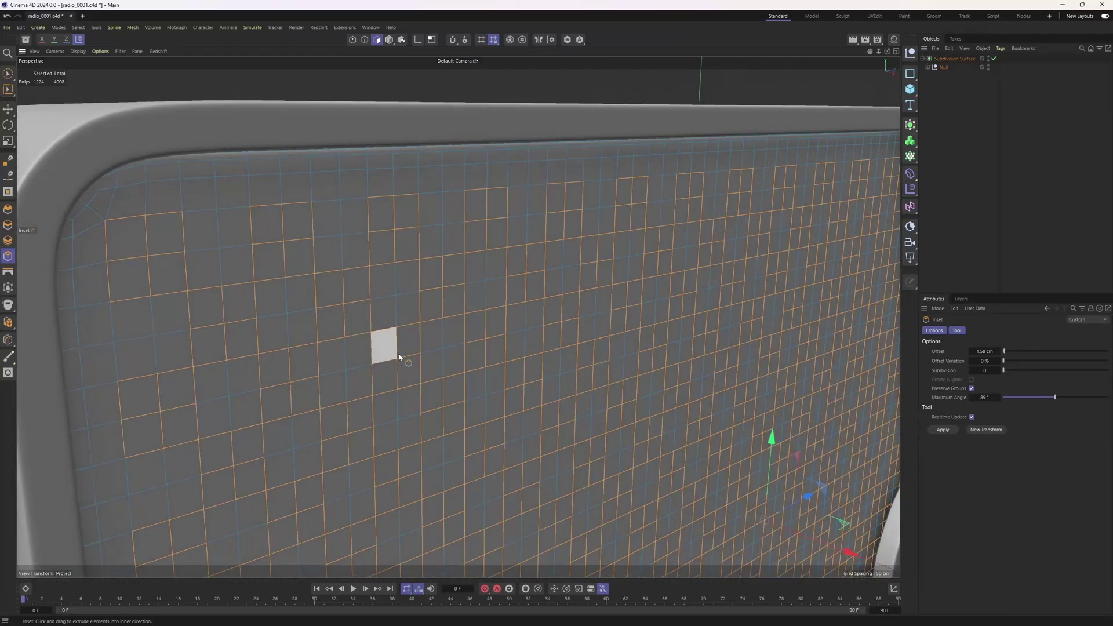
{"action": "left_click_drag", "start_coordinate": [474, 389], "coordinate": [481, 388]}
{"action": "right_click", "coordinate": [482, 389]}
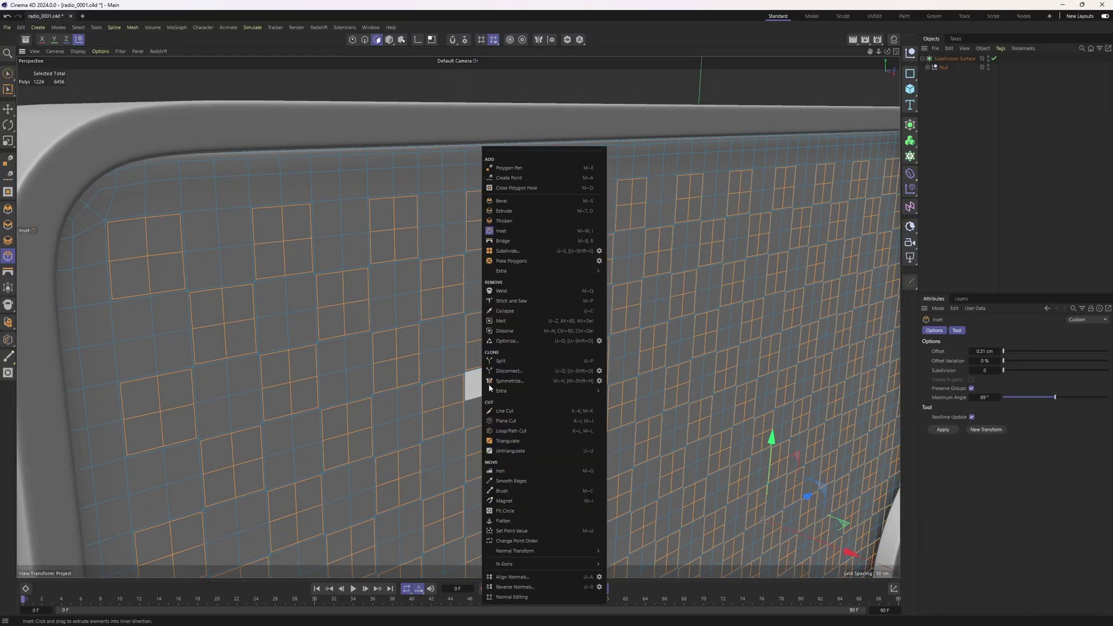
{"action": "left_click", "coordinate": [527, 515]}
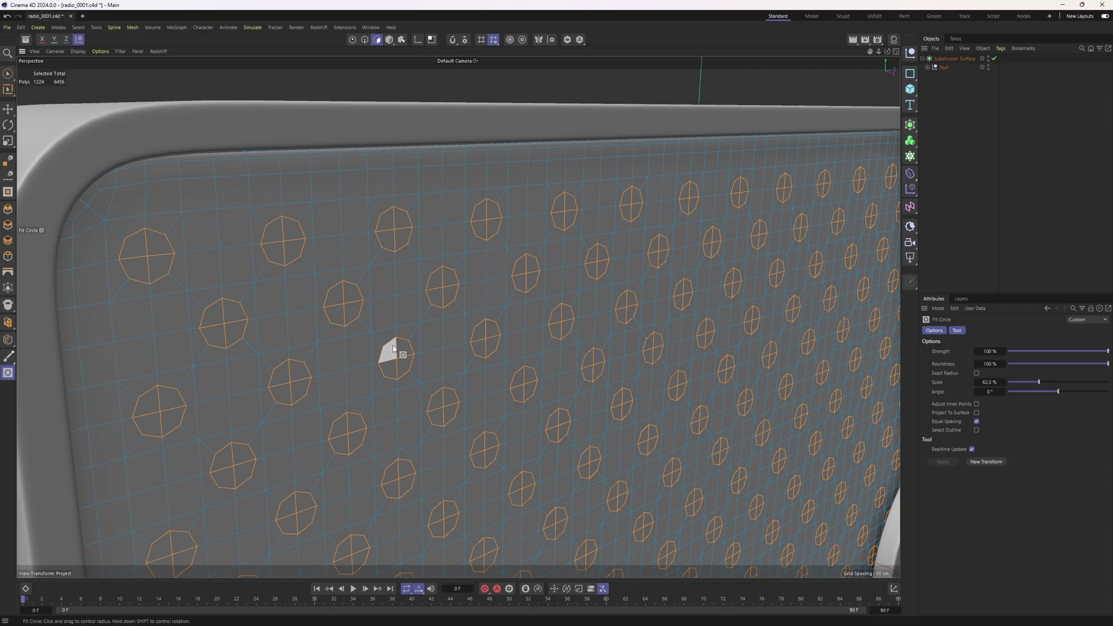
Step: Inset the staggered circles on the front panel by 0.18 cm
{"action": "scroll", "coordinate": [393, 349], "scroll_direction": "up", "scroll_amount": 1}
{"action": "key", "text": "i"}
{"action": "left_click_drag", "start_coordinate": [400, 342], "coordinate": [397, 341]}
{"action": "left_click_drag", "start_coordinate": [398, 341], "coordinate": [304, 310], "text": "alt"}
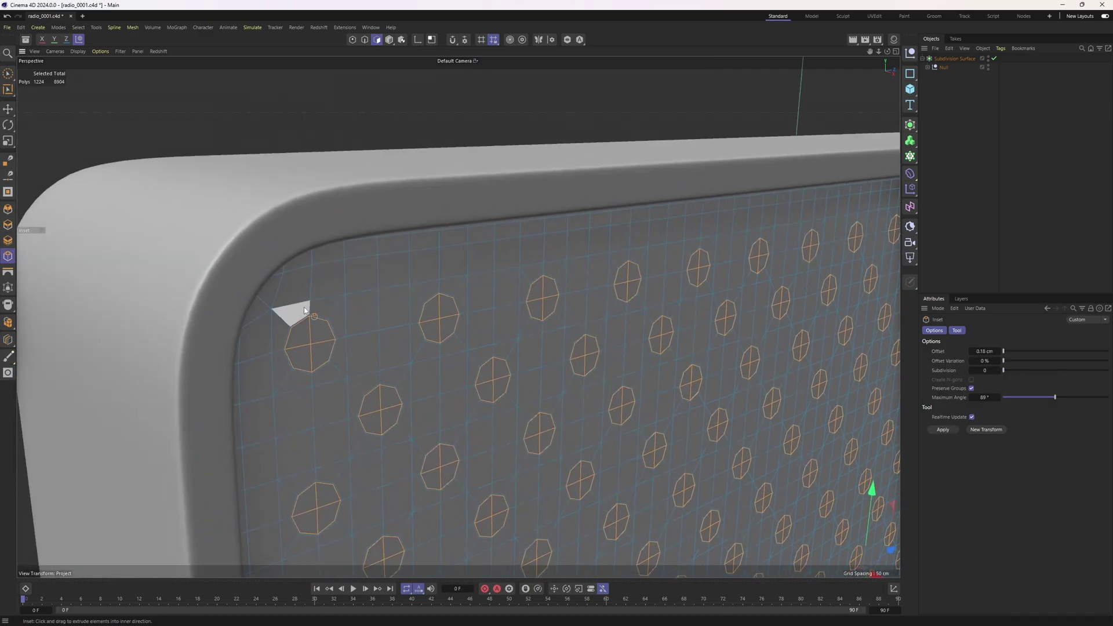
{"action": "scroll", "coordinate": [316, 318], "scroll_direction": "up", "scroll_amount": 5}
{"action": "left_click_drag", "start_coordinate": [373, 355], "coordinate": [472, 375], "text": "alt"}
{"action": "scroll", "coordinate": [311, 325], "scroll_direction": "down", "scroll_amount": 1}
{"action": "scroll", "coordinate": [279, 368], "scroll_direction": "down", "scroll_amount": 6}
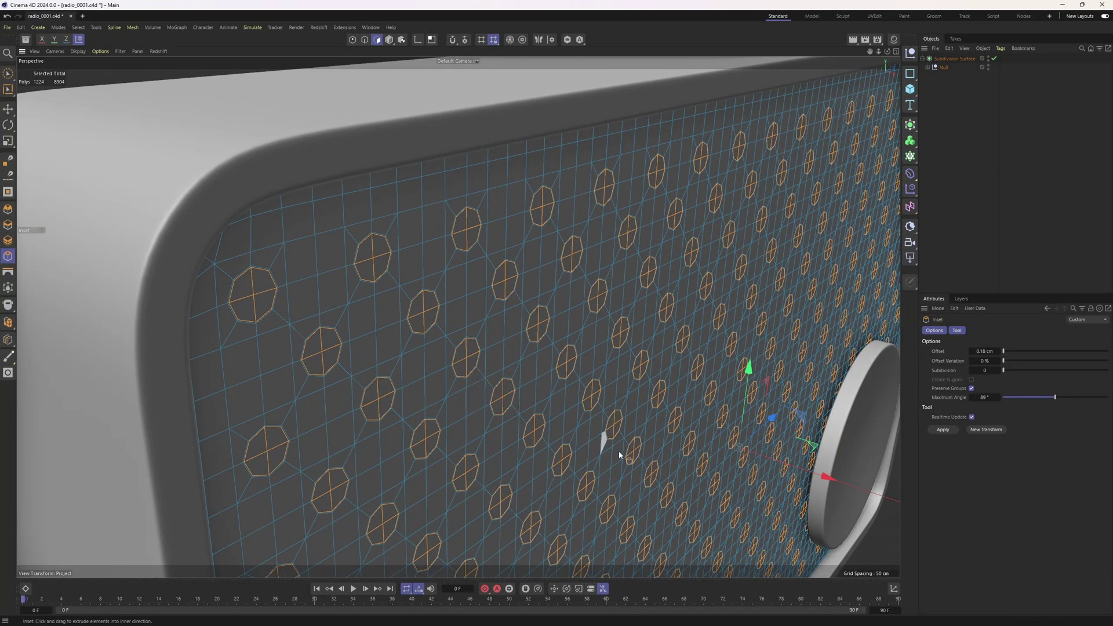
Step: Push the circles into the panel and inset them by 1.83 cm to form staggered speaker holes, and clear the selection
{"action": "left_click_drag", "start_coordinate": [620, 455], "coordinate": [735, 460]}
{"action": "scroll", "coordinate": [676, 429], "scroll_direction": "up", "scroll_amount": 3}
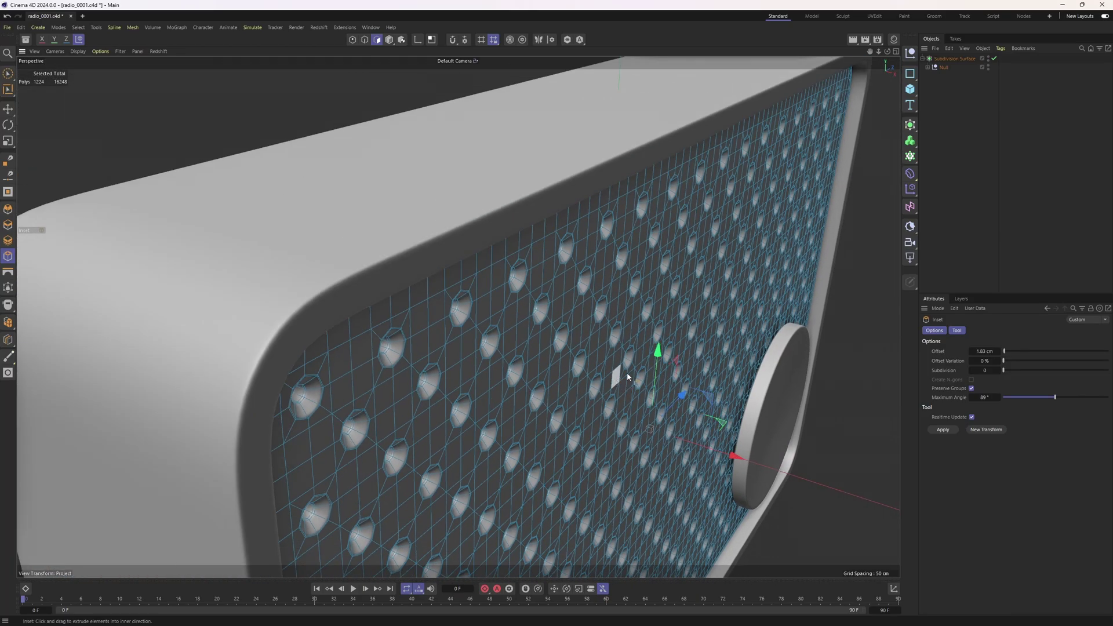
{"action": "left_click", "coordinate": [1024, 224]}
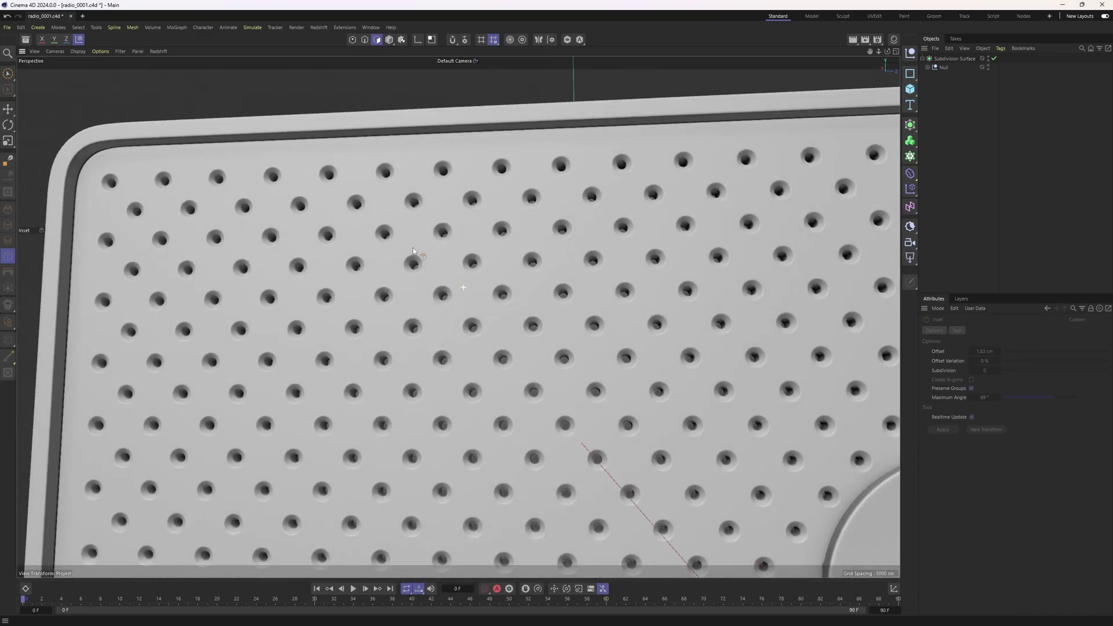
{"action": "scroll", "coordinate": [413, 249], "scroll_direction": "down", "scroll_amount": 3}
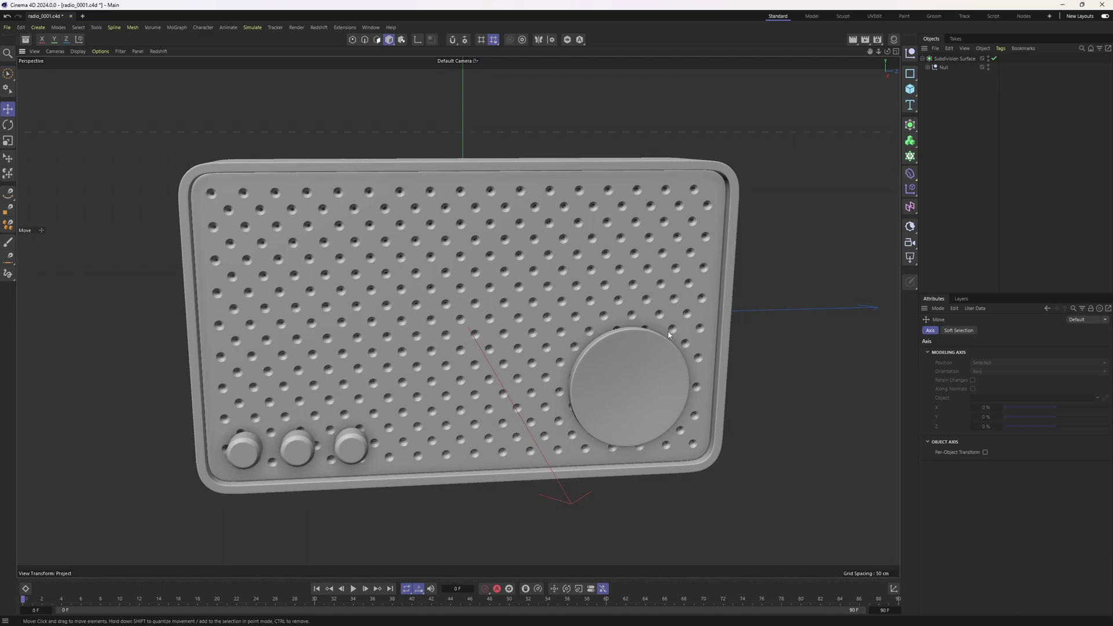
{"action": "left_click_drag", "start_coordinate": [669, 338], "coordinate": [537, 337], "text": "alt"}
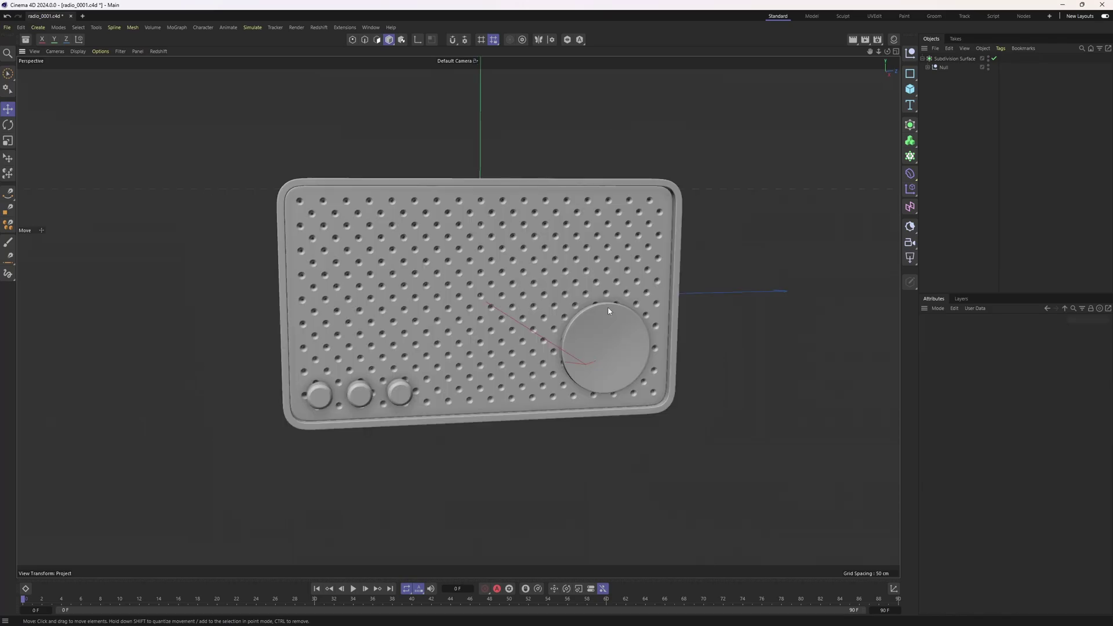
{"action": "left_click_drag", "start_coordinate": [610, 290], "coordinate": [530, 289], "text": "alt"}
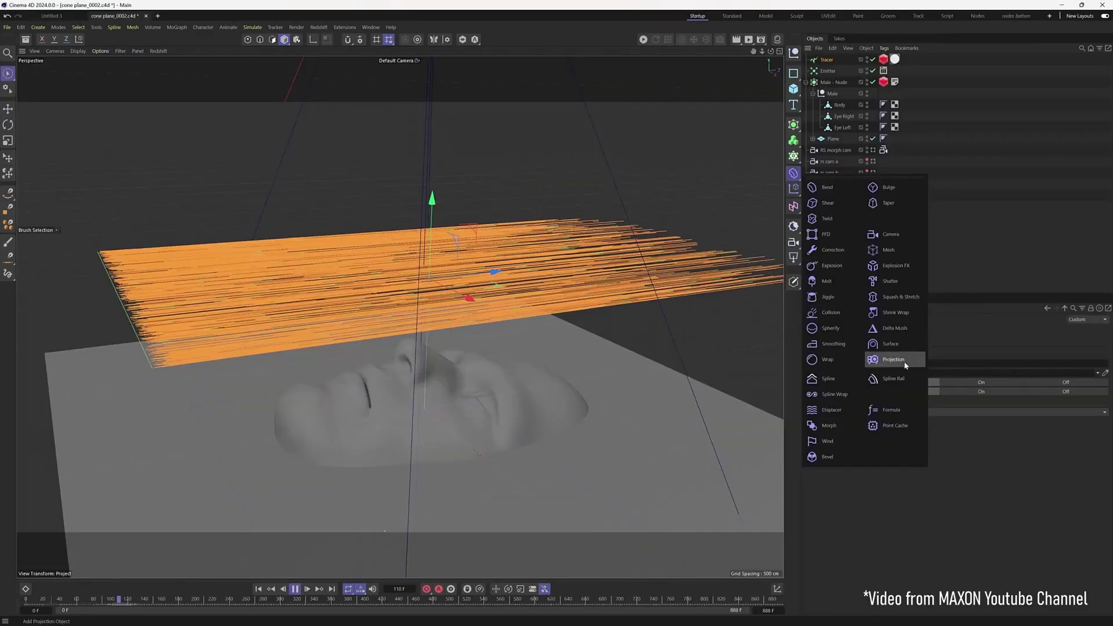
Step: Add a Projection deformer to the scene with the tracer lines above the face
{"action": "left_click", "coordinate": [885, 358]}
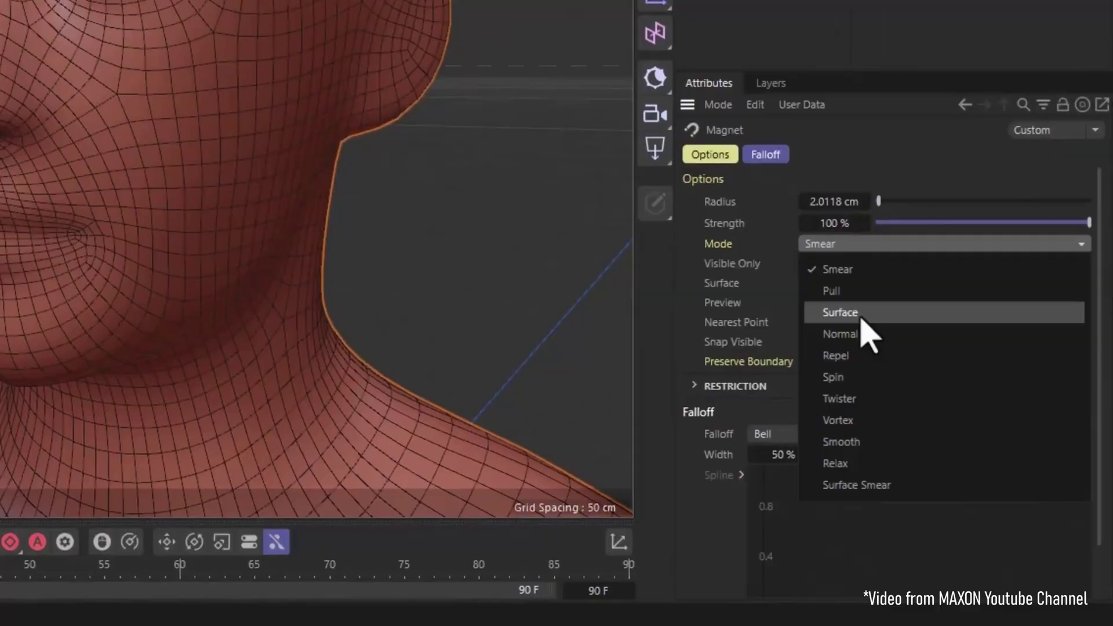
Step: Set the Magnet tool's mode to Surface Smear for the head mesh
{"action": "left_click", "coordinate": [864, 485]}
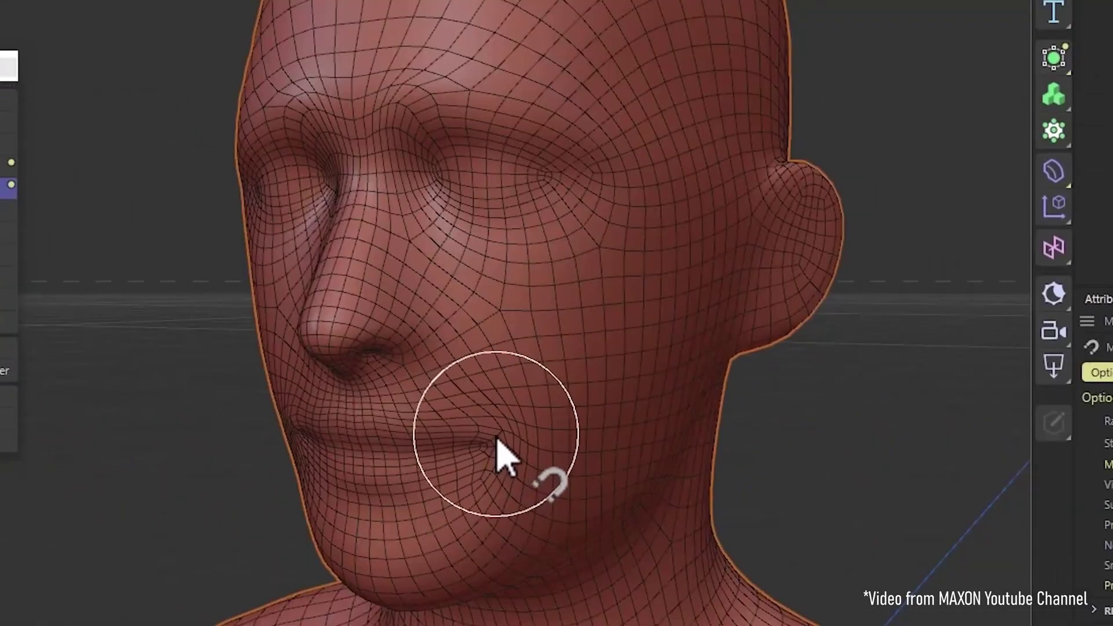